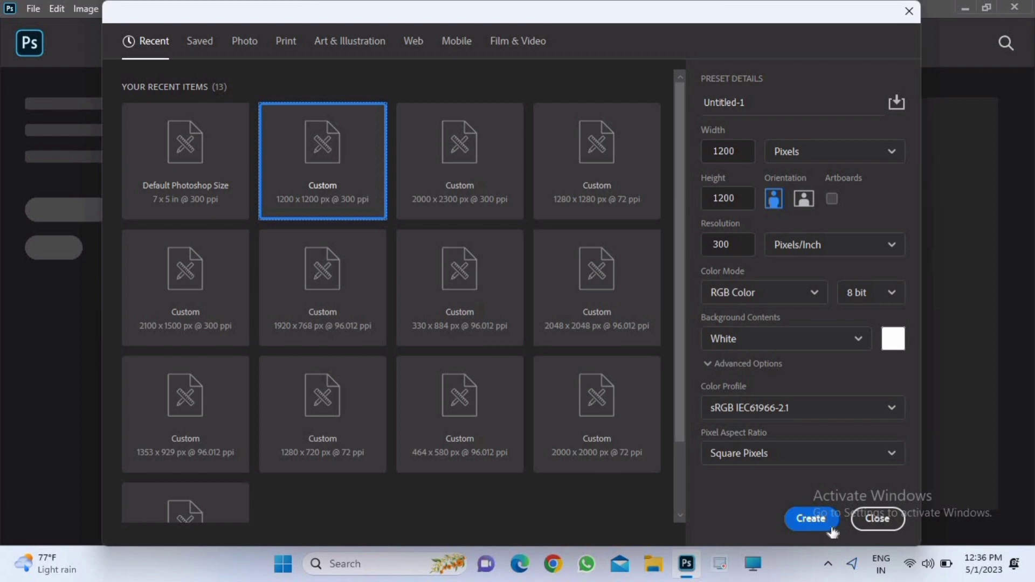
- Create a white 1200 x 1200 px document at 300 ppi and open the shoe image pngegg (66)
{"action": "left_click", "coordinate": [811, 520]}
{"action": "scroll", "coordinate": [703, 437], "scroll_direction": "down", "scroll_amount": 2}
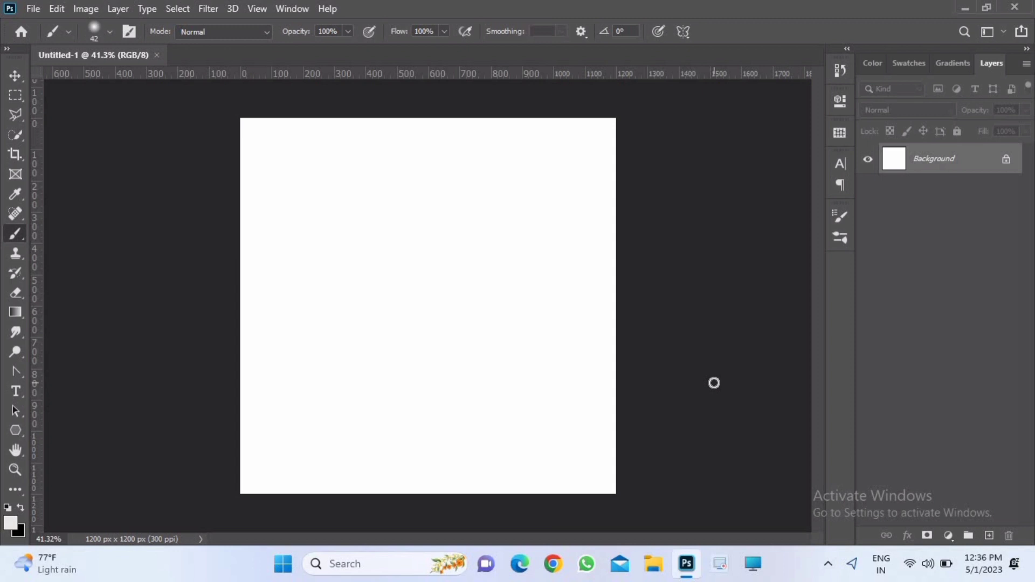
{"action": "key", "text": "ctrl+o"}
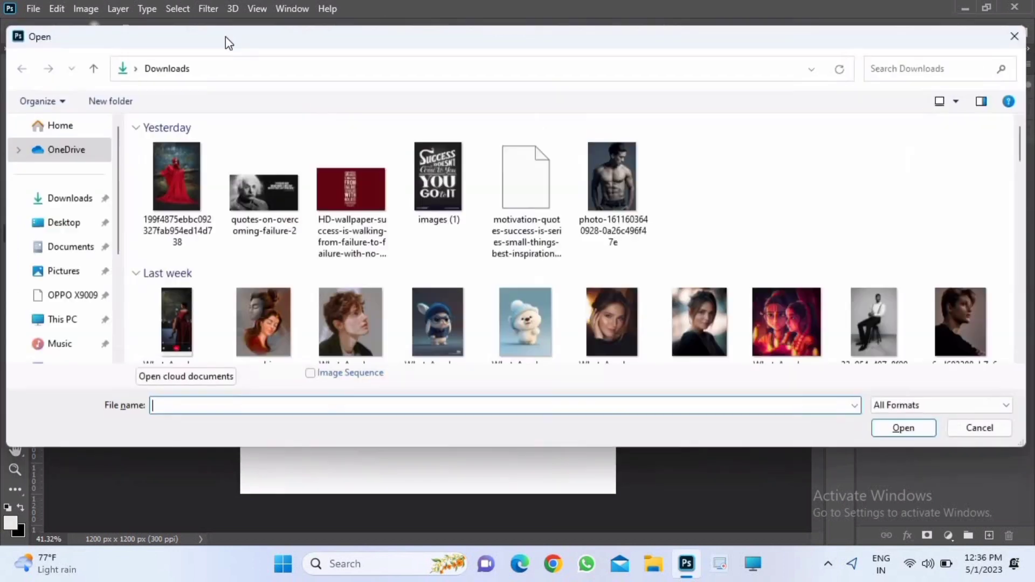
{"action": "scroll", "coordinate": [377, 216], "scroll_direction": "down", "scroll_amount": 5}
{"action": "left_click", "coordinate": [336, 202]}
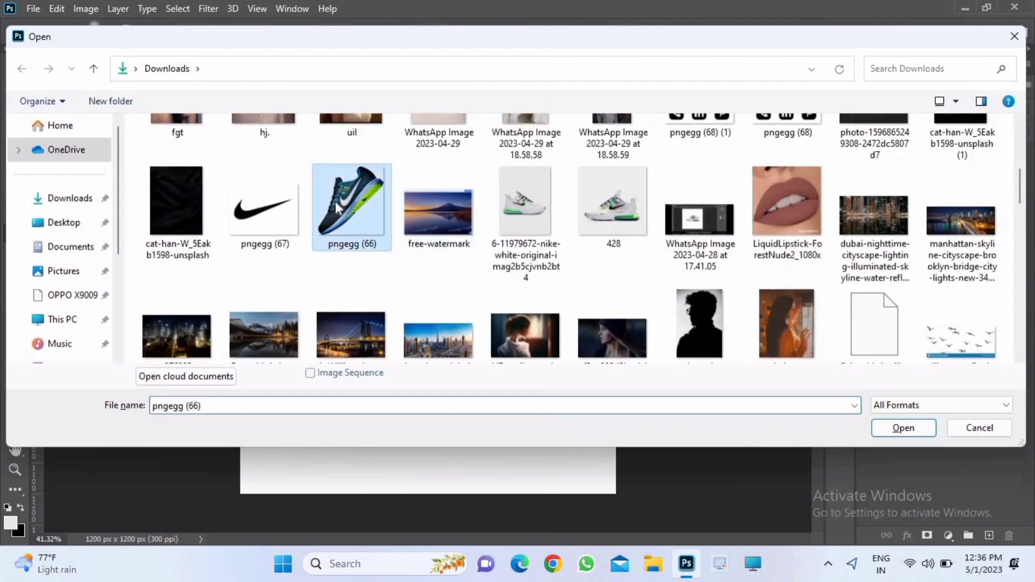
{"action": "left_click", "coordinate": [929, 434]}
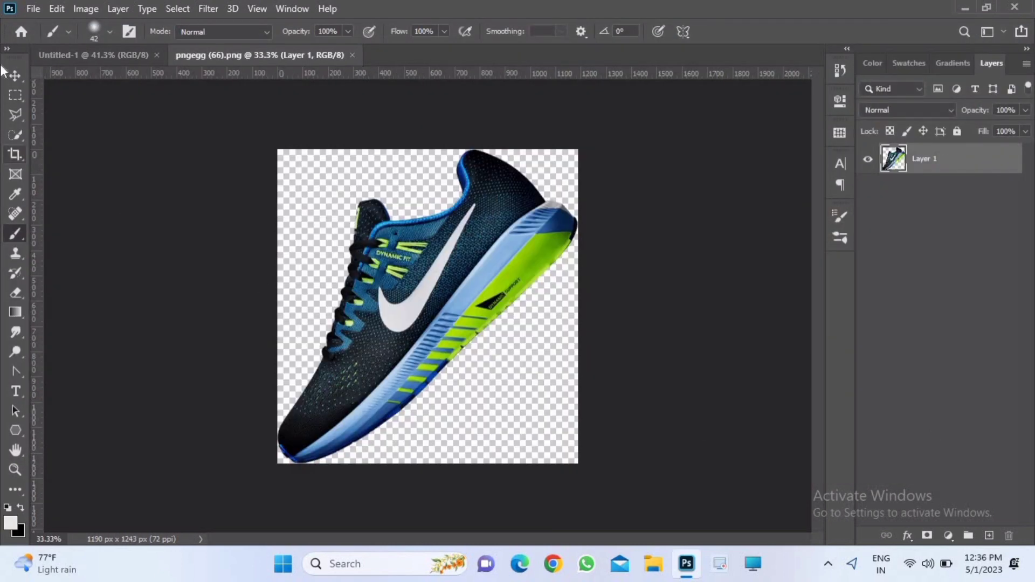
- Bring the shoe image into the Untitled-1 document, scaled to about 53.6% and centred on the canvas
{"action": "left_click", "coordinate": [16, 73]}
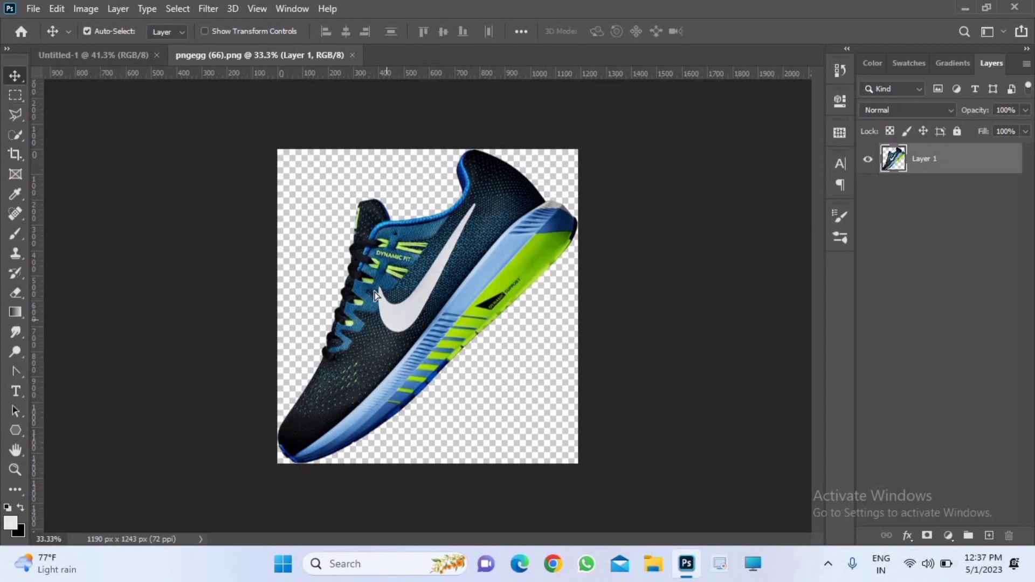
{"action": "left_click_drag", "start_coordinate": [376, 294], "coordinate": [458, 341]}
{"action": "key", "text": "ctrl+t"}
{"action": "left_click_drag", "start_coordinate": [617, 112], "coordinate": [491, 244]}
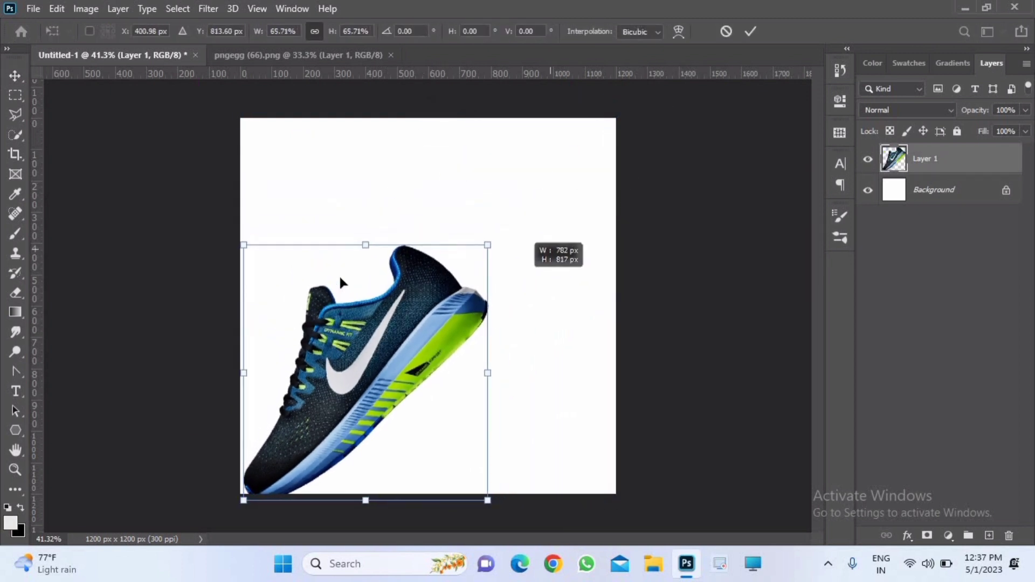
{"action": "left_click_drag", "start_coordinate": [338, 274], "coordinate": [404, 213]}
{"action": "left_click_drag", "start_coordinate": [426, 427], "coordinate": [428, 439]}
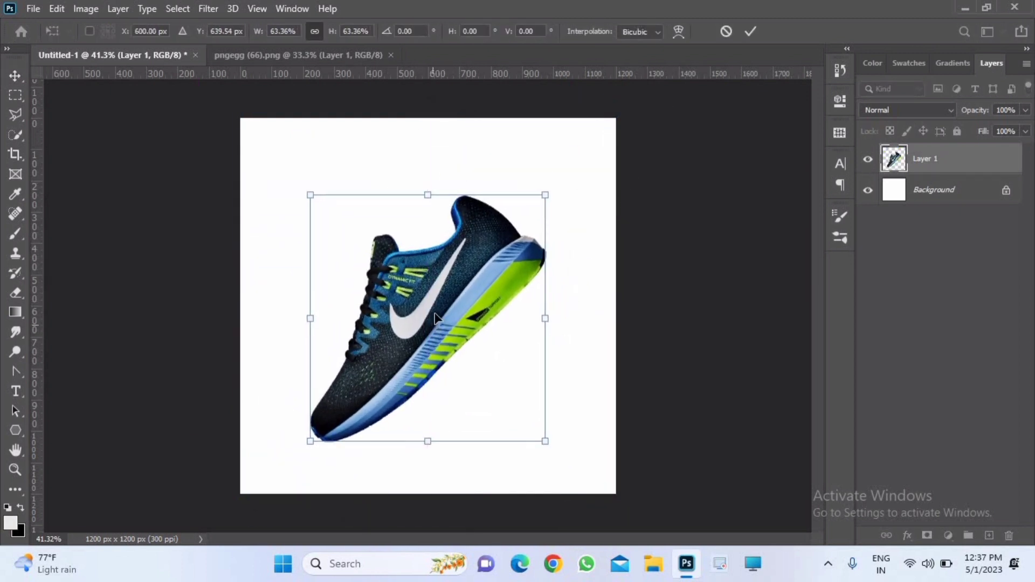
{"action": "left_click_drag", "start_coordinate": [456, 326], "coordinate": [456, 313]}
{"action": "left_click_drag", "start_coordinate": [544, 305], "coordinate": [507, 299]}
{"action": "left_click_drag", "start_coordinate": [409, 293], "coordinate": [429, 291]}
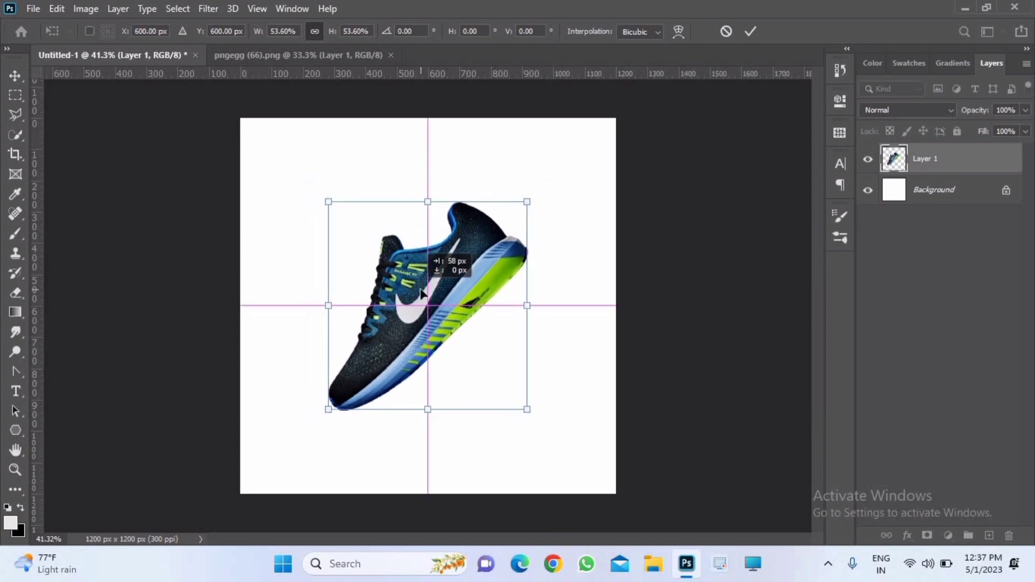
{"action": "key", "text": "Return"}
- Add a Solid Color fill layer directly above the Background layer
{"action": "left_click", "coordinate": [945, 194]}
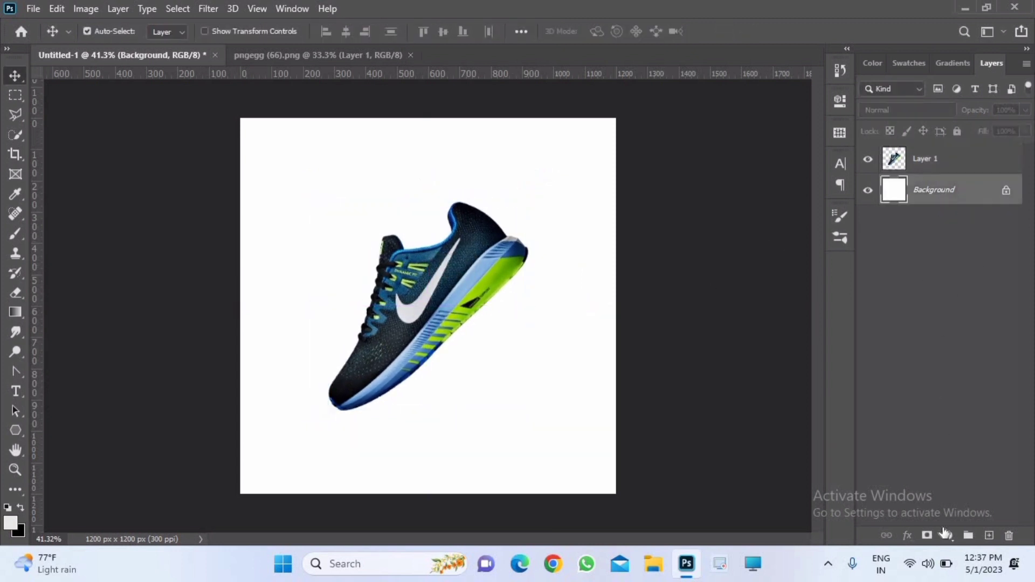
{"action": "left_click", "coordinate": [948, 535]}
{"action": "left_click", "coordinate": [986, 276]}
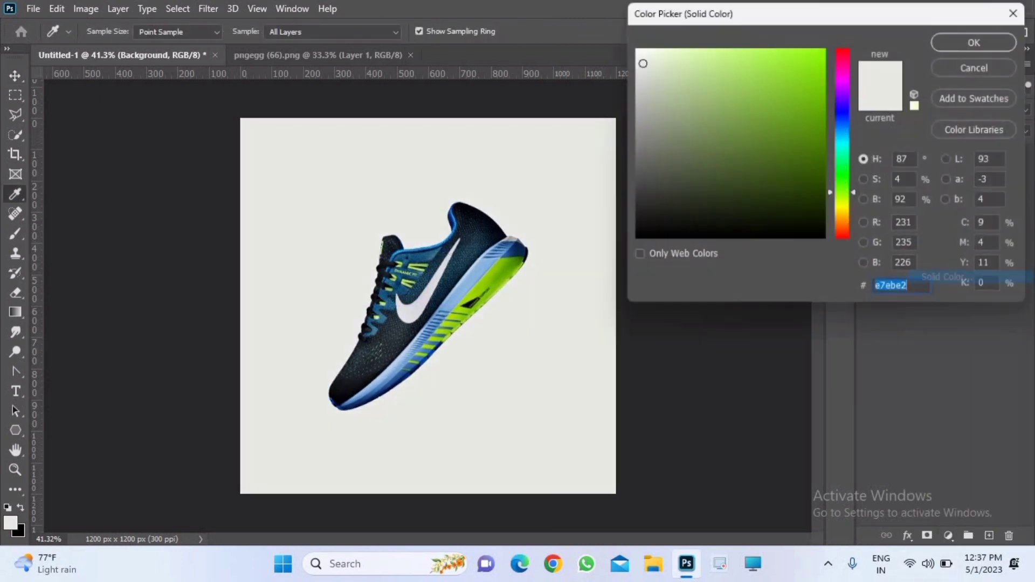
- Try colours sampled from the shoe for the fill layer, adjusting the blue to 0c3a68
{"action": "left_click_drag", "start_coordinate": [483, 229], "coordinate": [481, 246]}
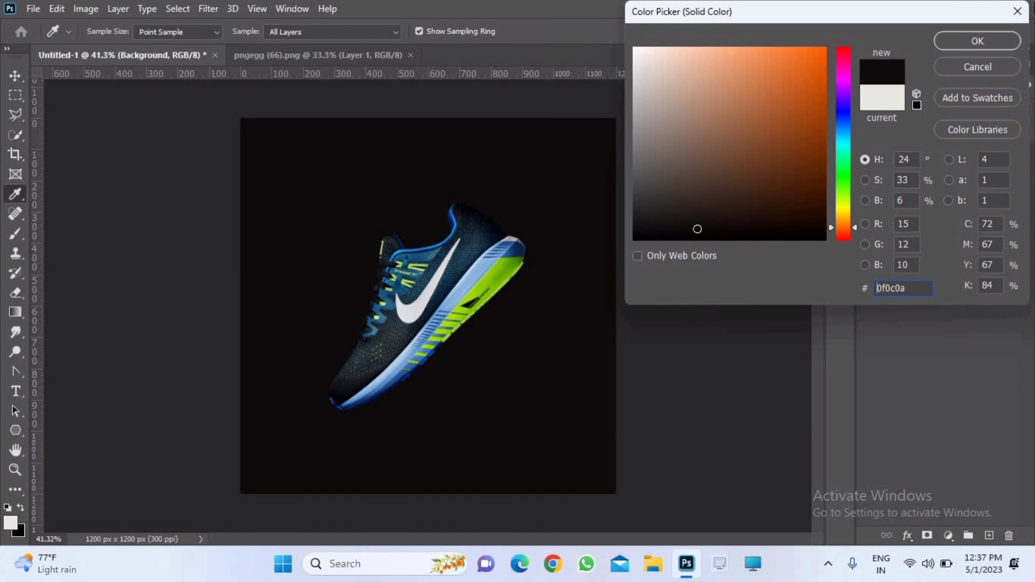
{"action": "left_click", "coordinate": [484, 233]}
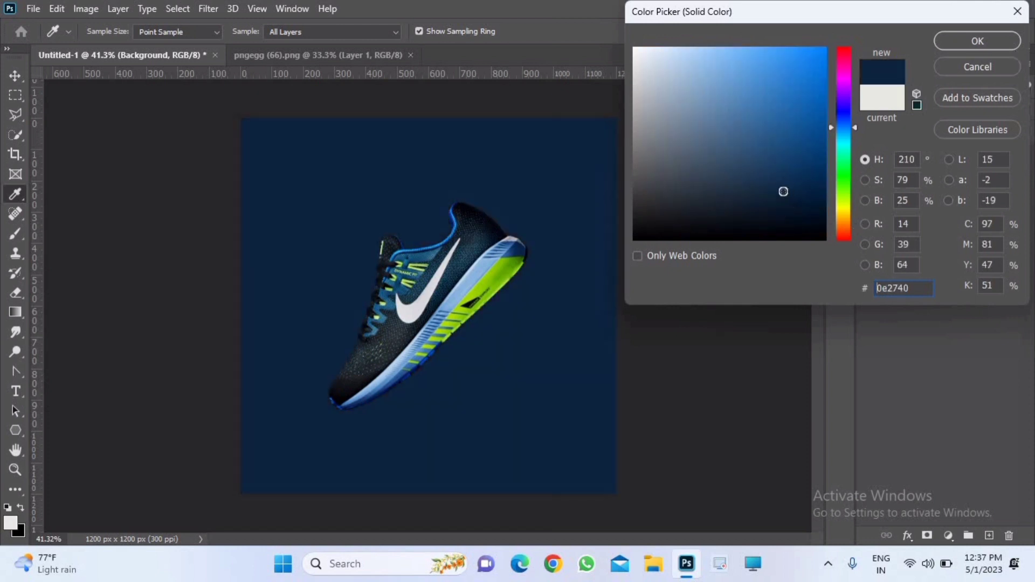
{"action": "left_click_drag", "start_coordinate": [784, 191], "coordinate": [788, 171]}
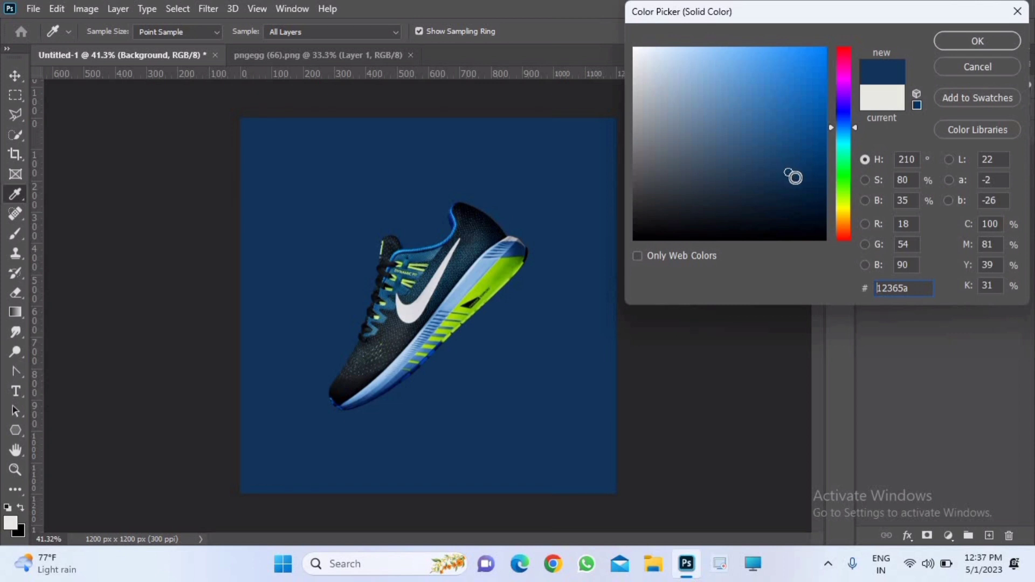
{"action": "left_click_drag", "start_coordinate": [802, 161], "coordinate": [804, 161]}
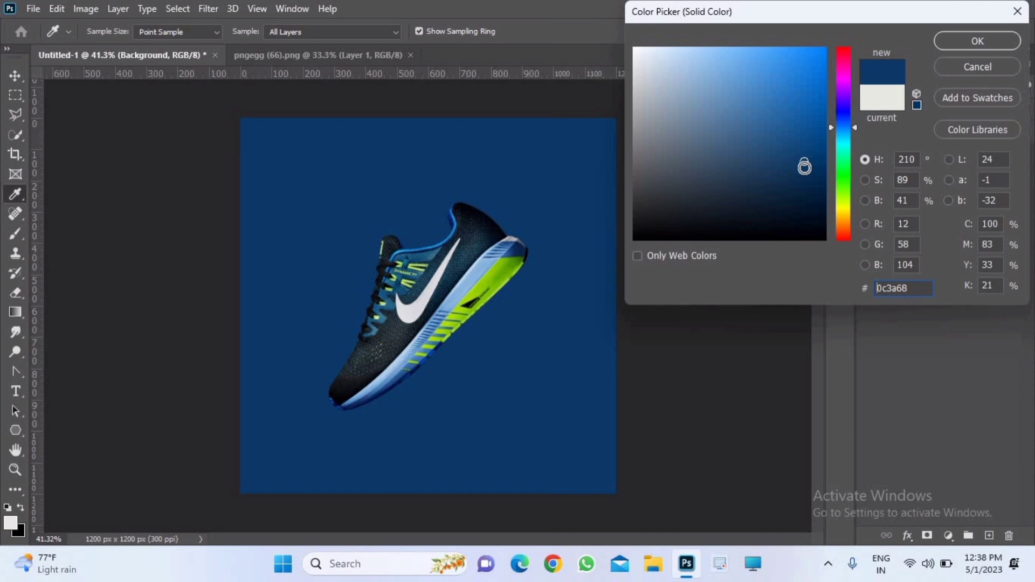
- Set the fill layer's colour to the hex value 03226a
{"action": "key", "text": "BackSpace"}
{"action": "key", "text": "BackSpace"}
{"action": "key", "text": "BackSpace"}
{"action": "key", "text": "BackSpace"}
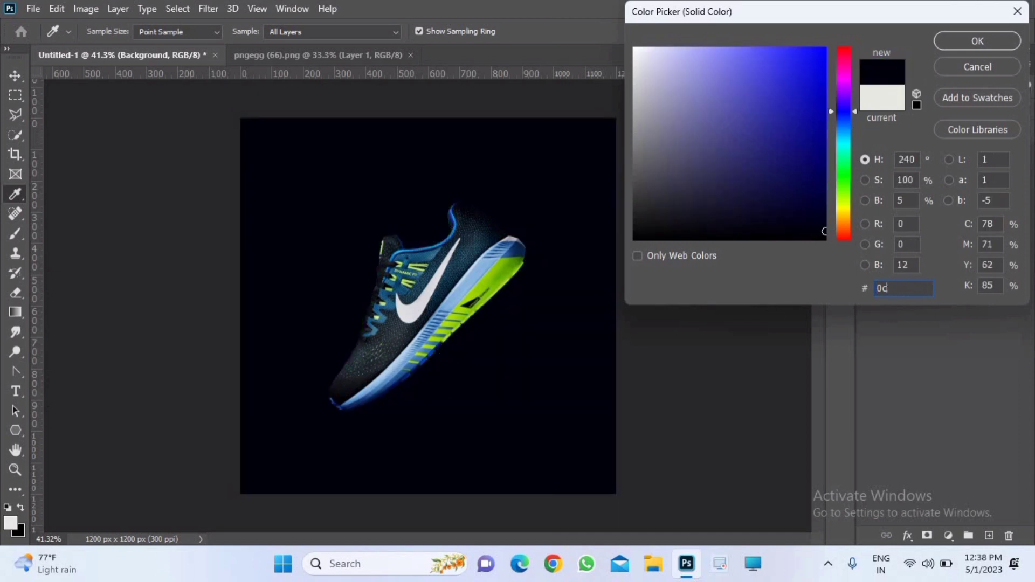
{"action": "key", "text": "BackSpace"}
{"action": "type", "text": "3226a"}
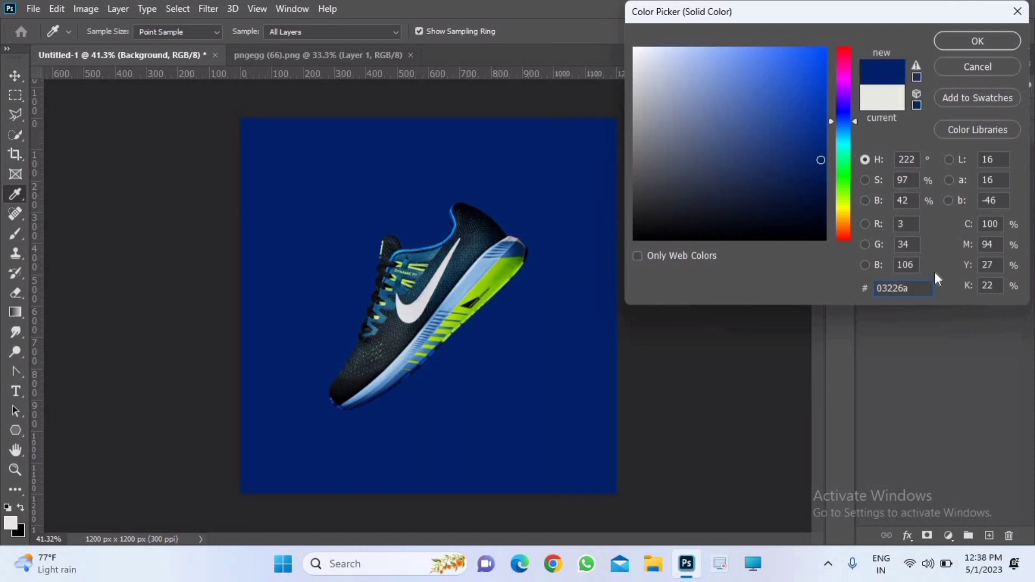
{"action": "left_click", "coordinate": [992, 39]}
- Shift the shoe slightly to the right on the canvas and hide its layer
{"action": "left_click_drag", "start_coordinate": [425, 289], "coordinate": [433, 291]}
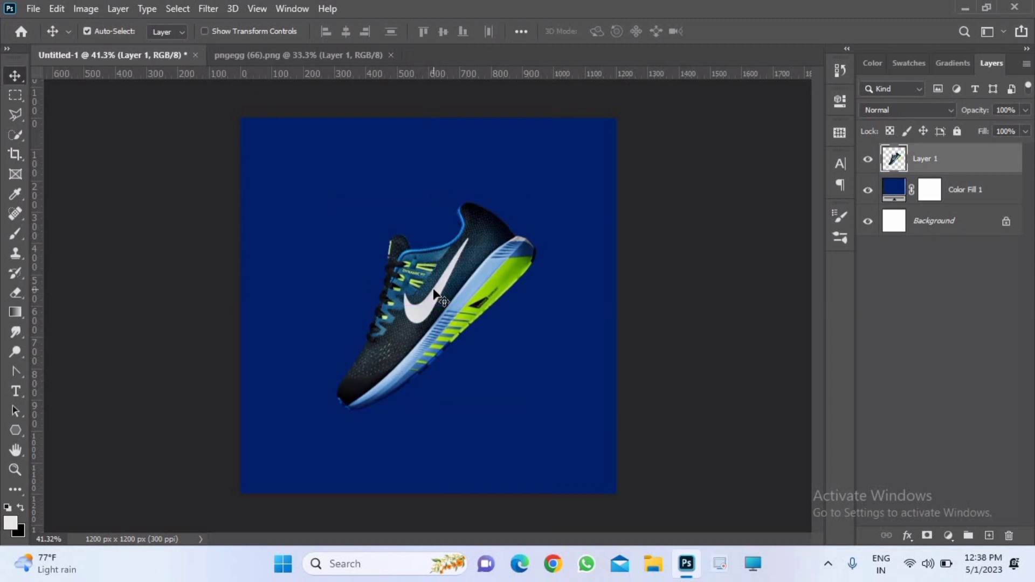
{"action": "left_click", "coordinate": [867, 159]}
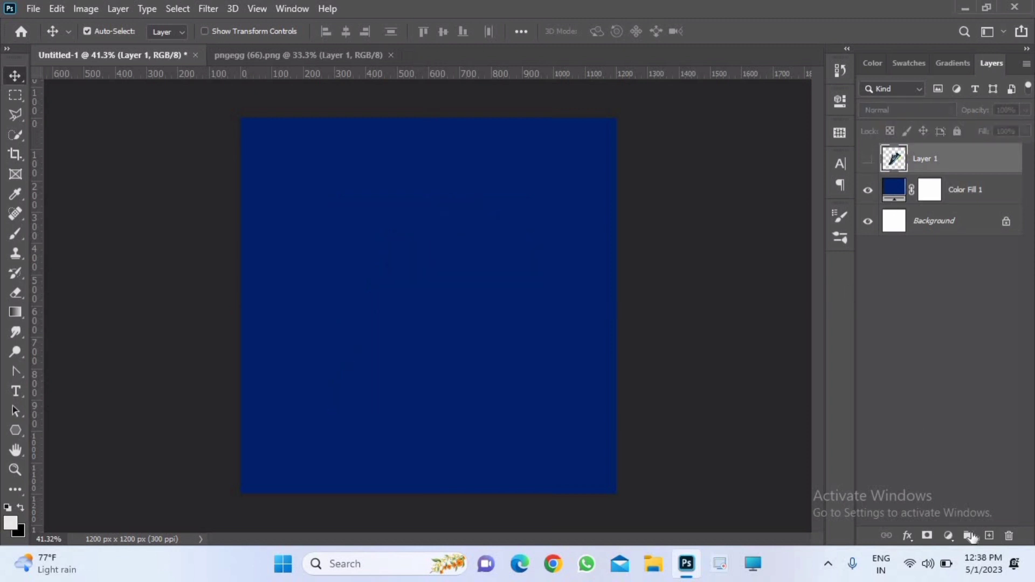
- Add the text NIKE in white 30 pt Arial Regular near the middle of the canvas
{"action": "left_click", "coordinate": [15, 390]}
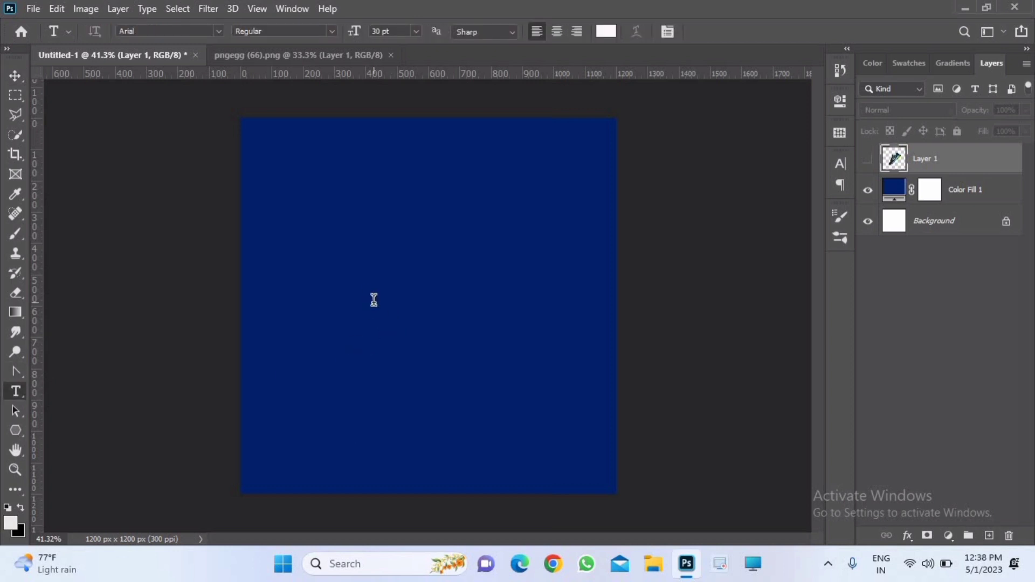
{"action": "left_click", "coordinate": [374, 300]}
{"action": "key", "text": "BackSpace"}
{"action": "type", "text": "nike"}
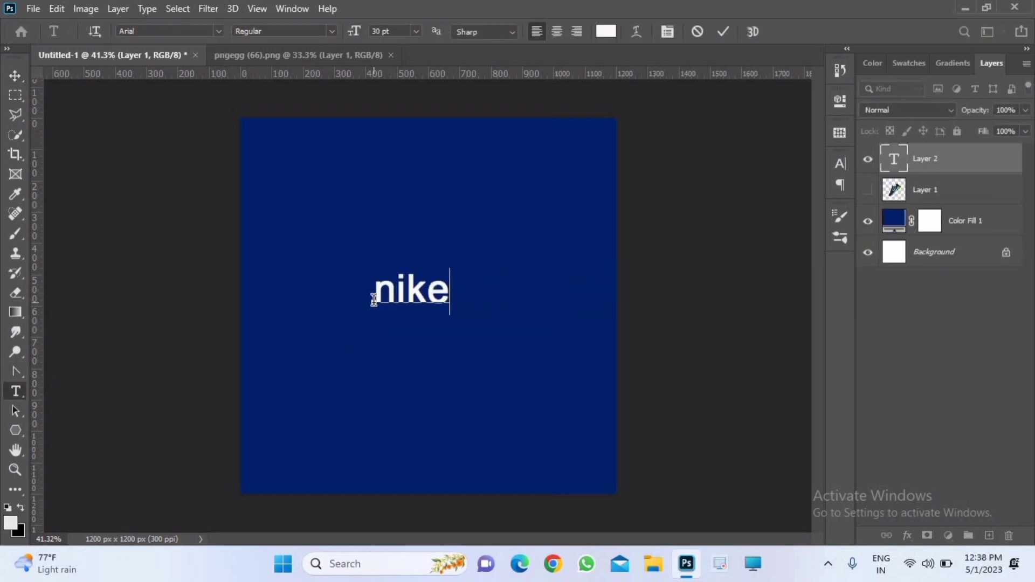
{"action": "key", "text": "BackSpace"}
{"action": "key", "text": "BackSpace"}
{"action": "key", "text": "BackSpace"}
{"action": "key", "text": "BackSpace"}
{"action": "type", "text": "NIKE"}
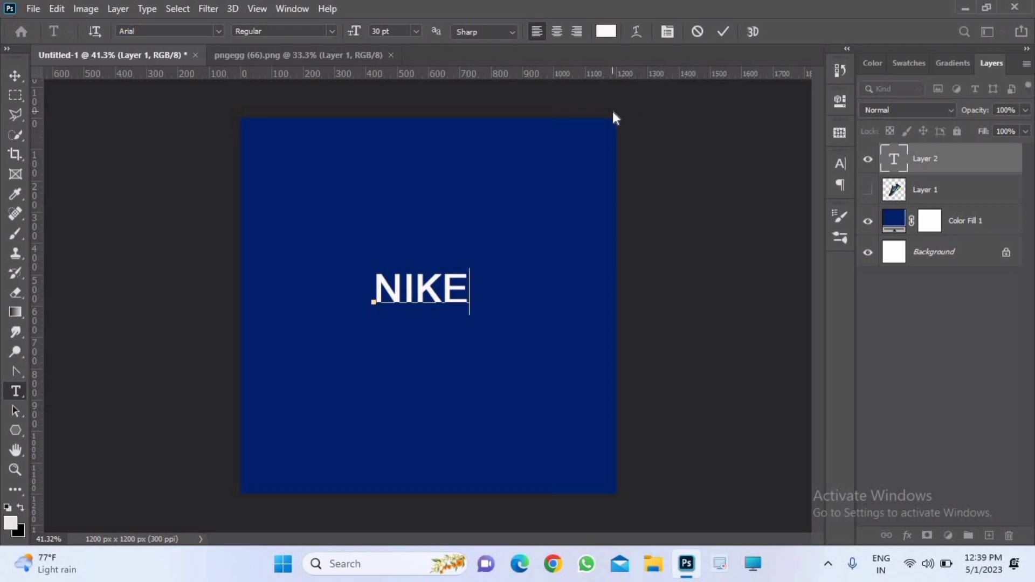
{"action": "double_click", "coordinate": [959, 165]}
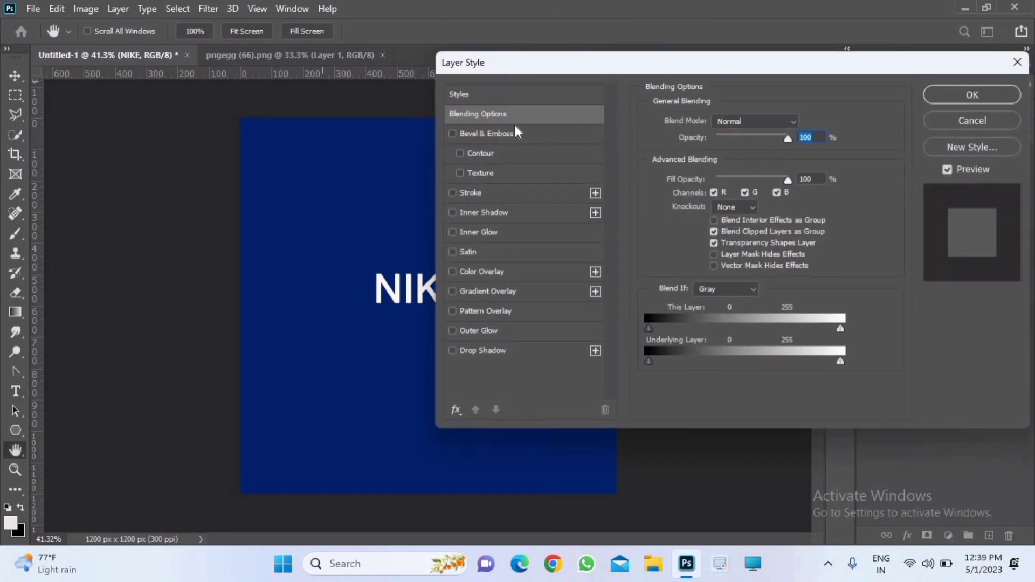
{"action": "left_click", "coordinate": [487, 195]}
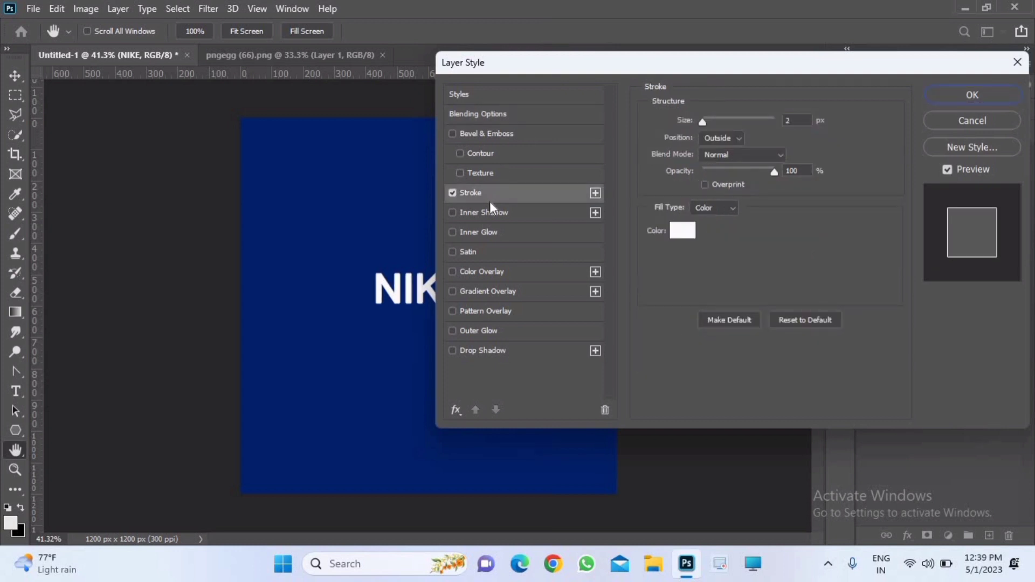
{"action": "left_click", "coordinate": [996, 127]}
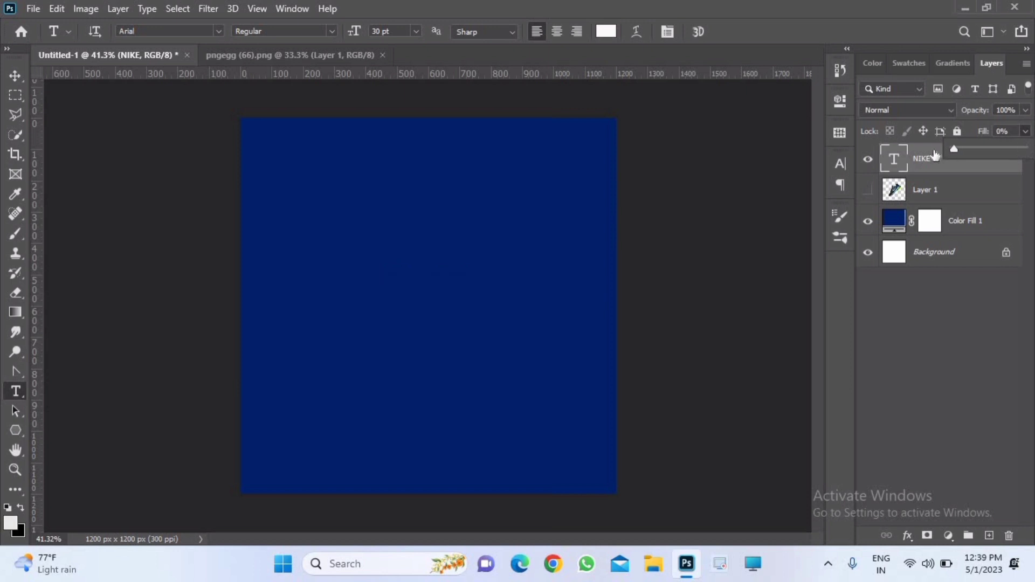
- Turn NIKE into outlined text with 0% layer fill and a 1 px white outside stroke
{"action": "double_click", "coordinate": [926, 190]}
{"action": "double_click", "coordinate": [980, 201]}
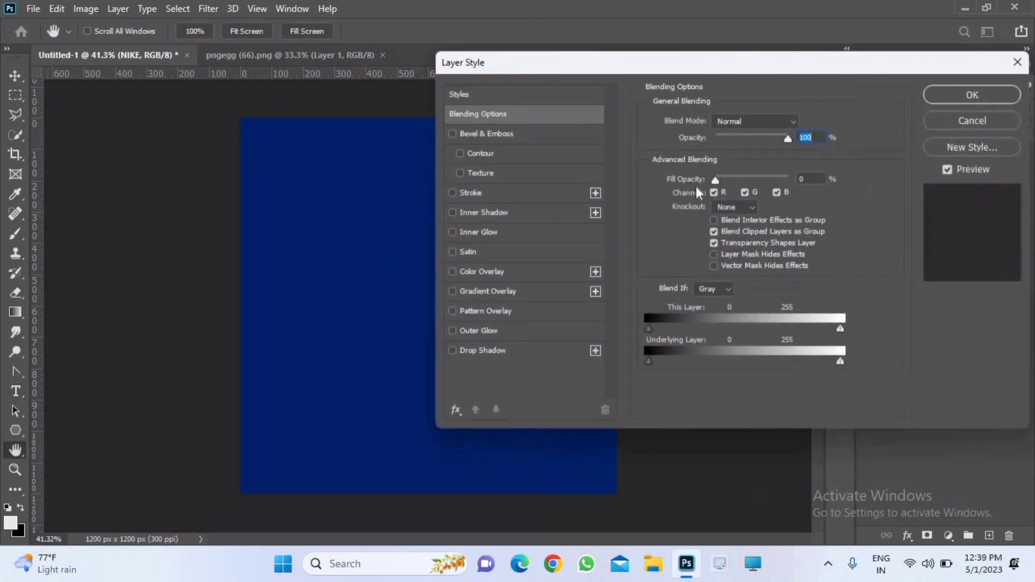
{"action": "left_click", "coordinate": [471, 193]}
{"action": "left_click_drag", "start_coordinate": [704, 123], "coordinate": [700, 121]}
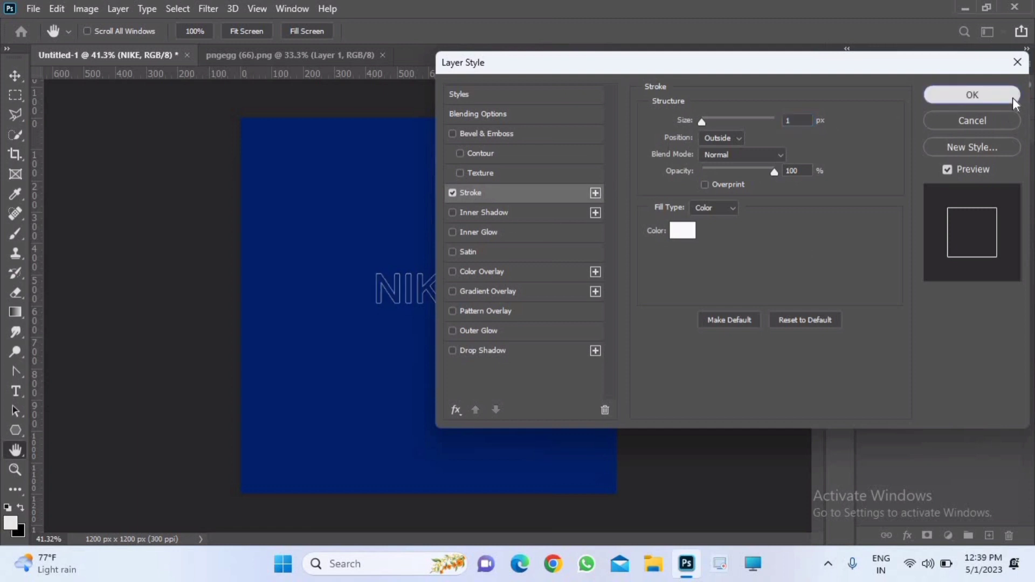
{"action": "left_click", "coordinate": [972, 95]}
{"action": "left_click", "coordinate": [948, 111]}
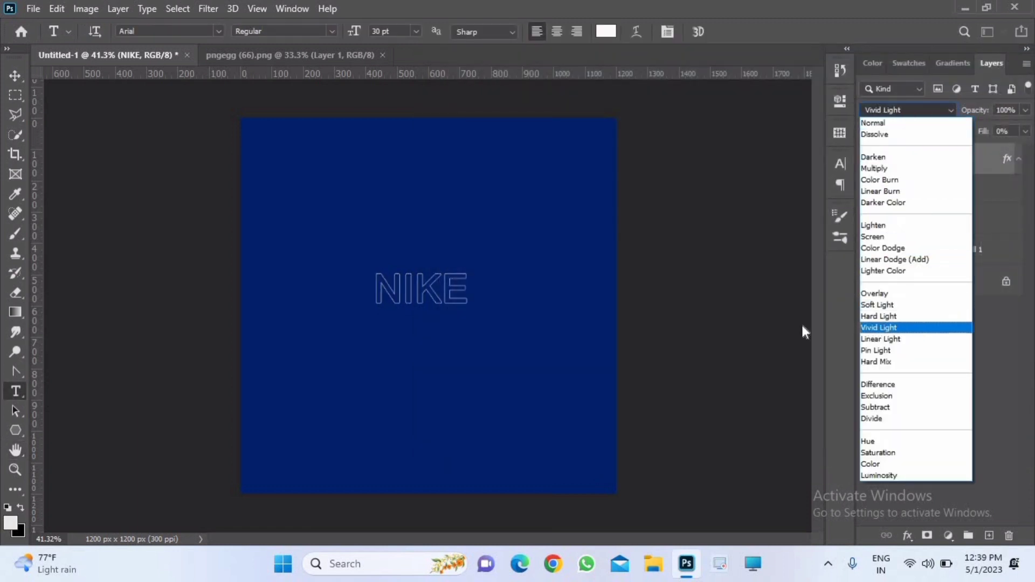
{"action": "left_click", "coordinate": [766, 247]}
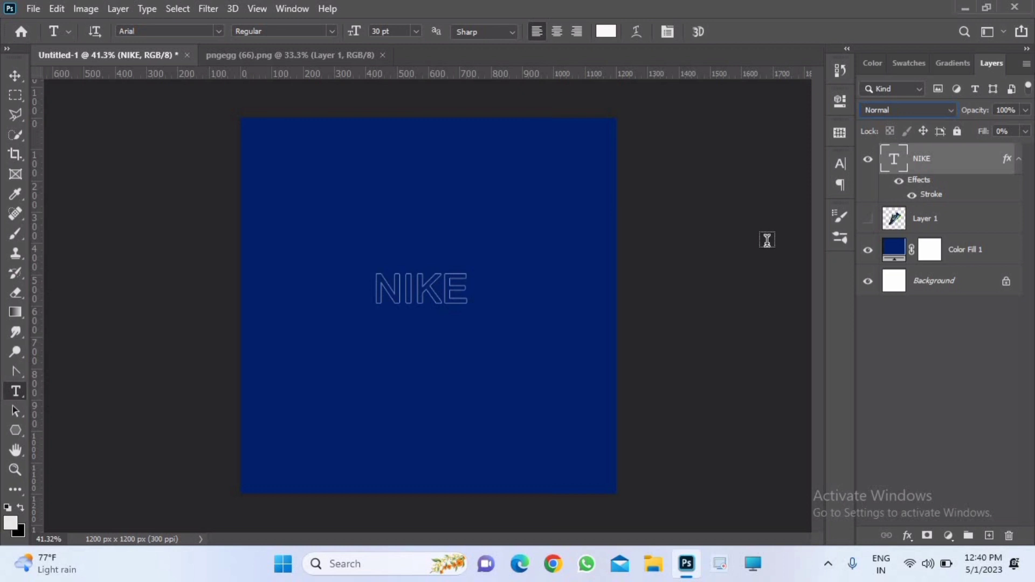
{"action": "double_click", "coordinate": [1001, 162]}
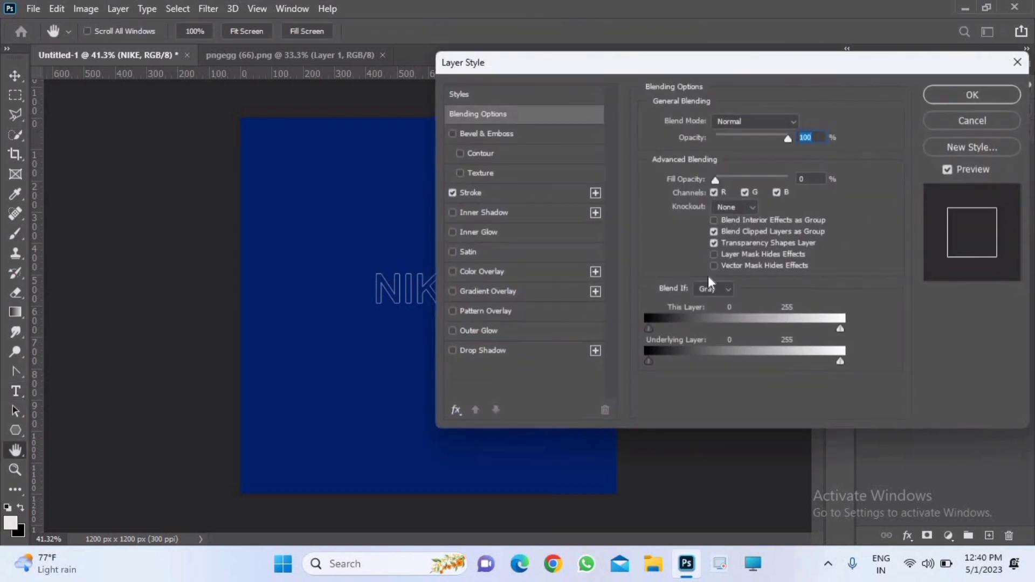
{"action": "left_click", "coordinate": [497, 194]}
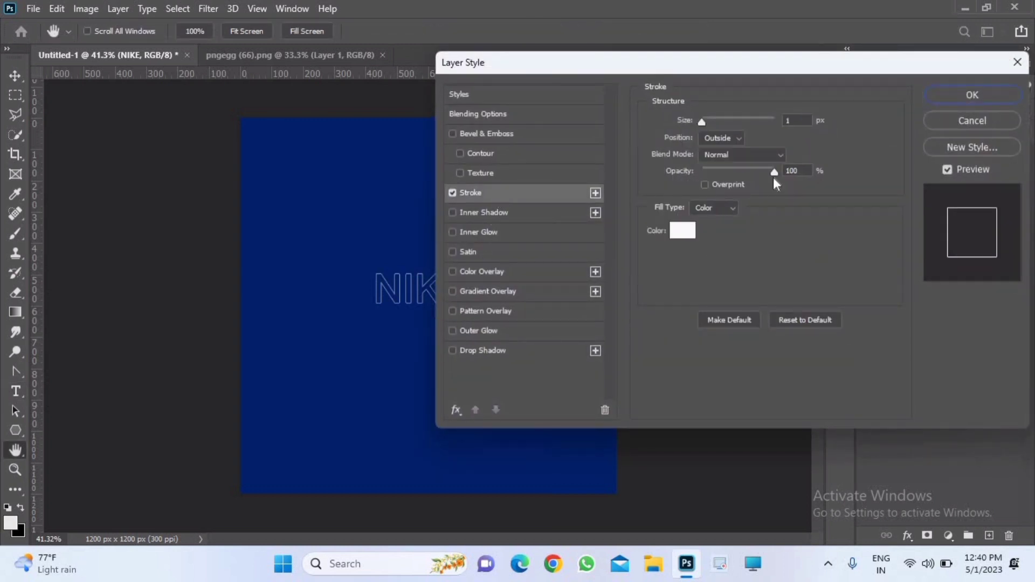
{"action": "left_click", "coordinate": [979, 102]}
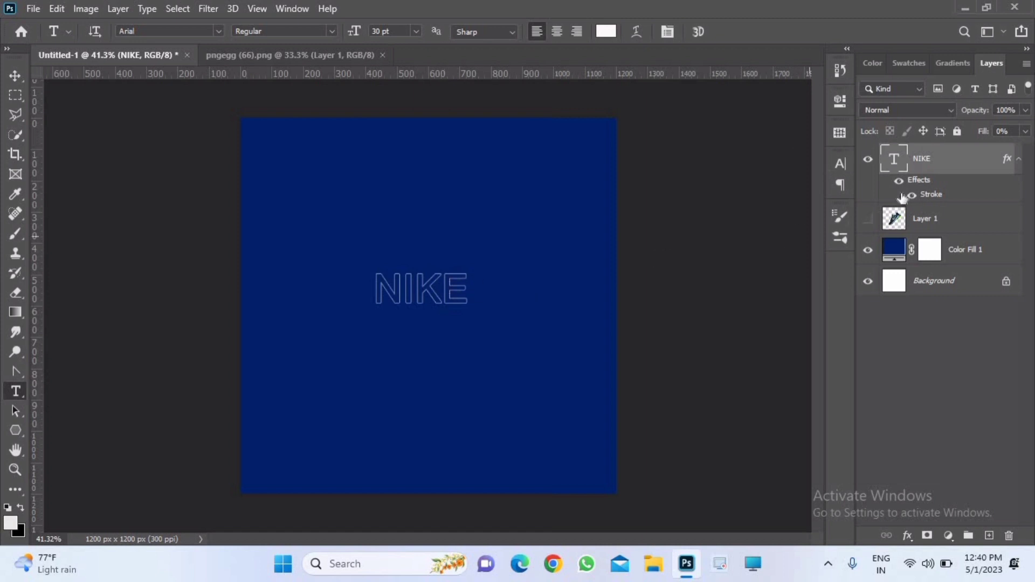
- Rotate the NIKE text about -90° and enlarge it to about 392% along the canvas's left edge
{"action": "left_click", "coordinate": [1018, 160]}
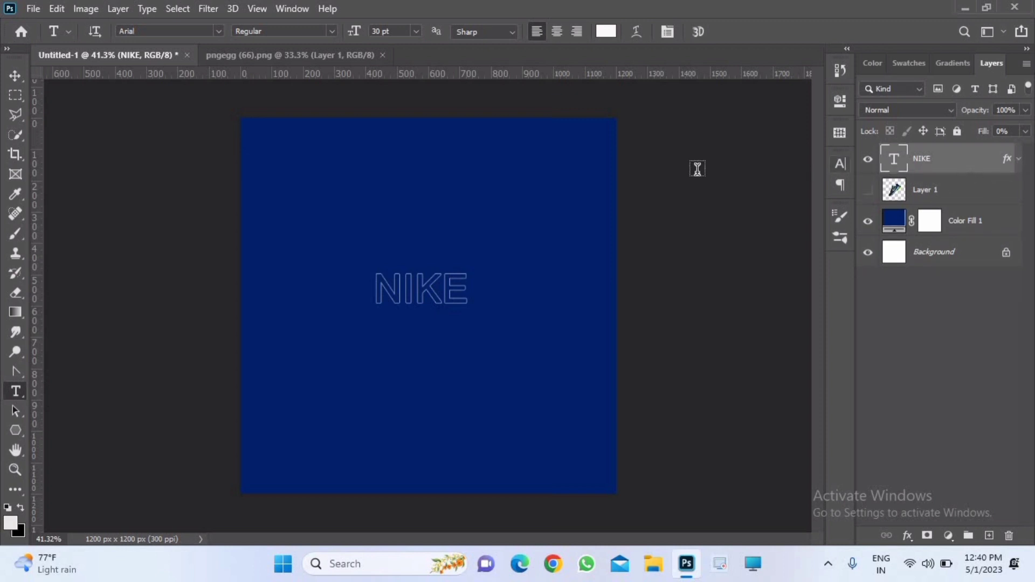
{"action": "key", "text": "ctrl+t"}
{"action": "left_click_drag", "start_coordinate": [479, 132], "coordinate": [370, 277]}
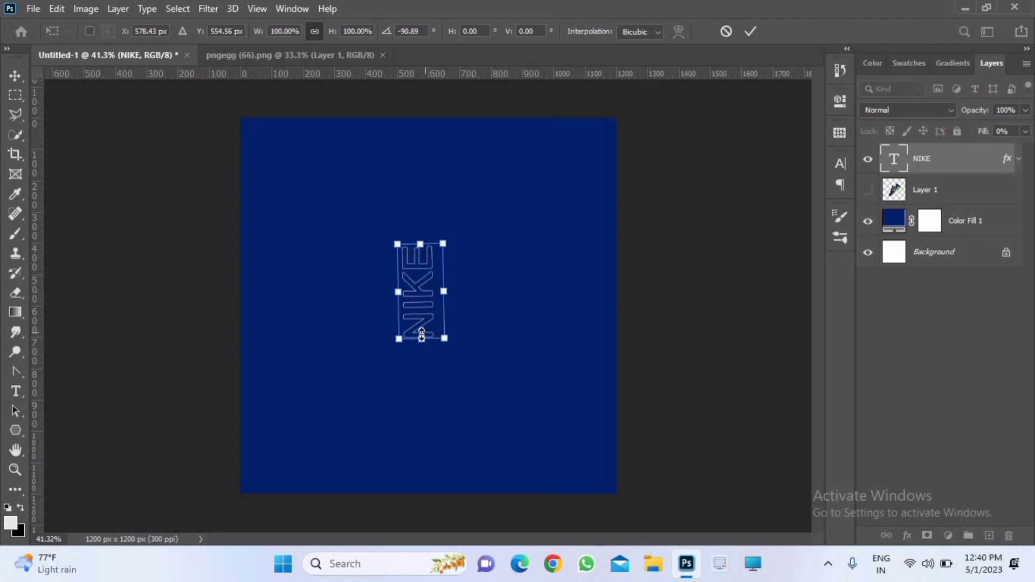
{"action": "left_click_drag", "start_coordinate": [421, 337], "coordinate": [414, 487]}
{"action": "left_click_drag", "start_coordinate": [435, 384], "coordinate": [298, 233]}
{"action": "left_click_drag", "start_coordinate": [293, 368], "coordinate": [293, 492]}
{"action": "mouse_move", "coordinate": [577, 238]}
{"action": "left_mouse_down"}
{"action": "mouse_move", "coordinate": [573, 257]}
{"action": "mouse_move", "coordinate": [573, 243]}
{"action": "left_mouse_up"}
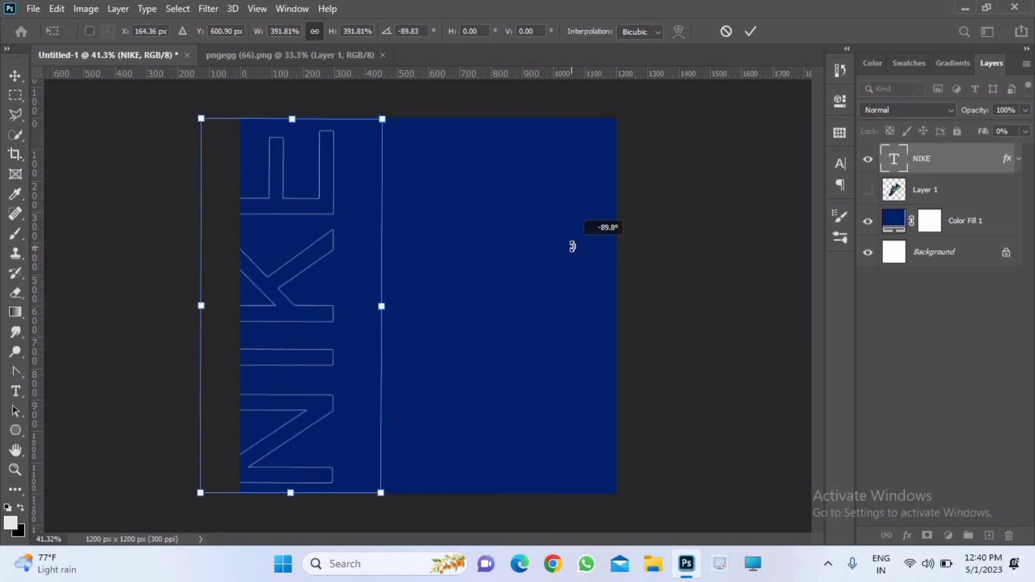
- Enlarge the vertical NIKE to about 410%, spanning the canvas height, and shift it slightly further past the canvas's left edge
{"action": "left_click_drag", "start_coordinate": [331, 288], "coordinate": [318, 271]}
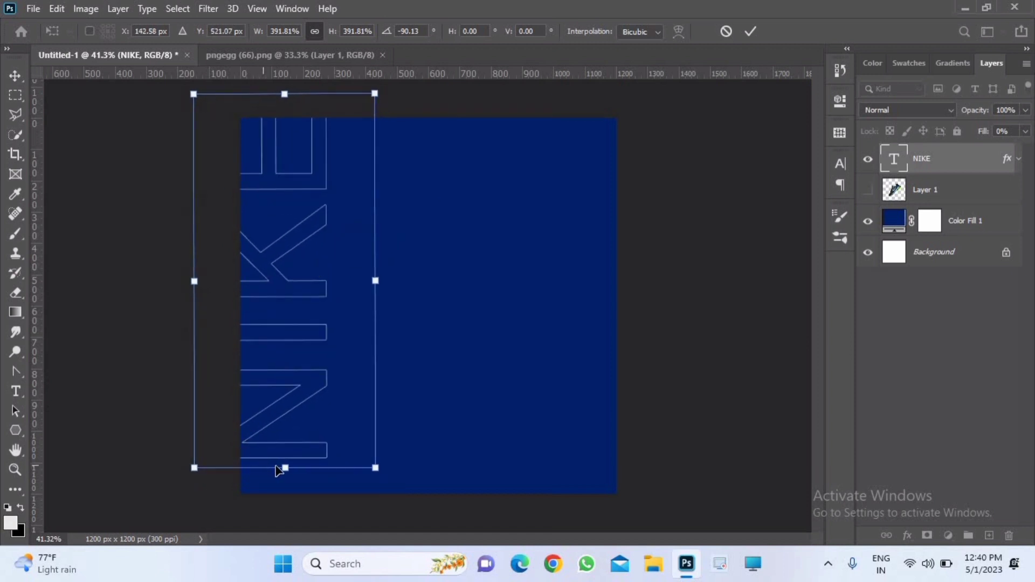
{"action": "left_click_drag", "start_coordinate": [283, 464], "coordinate": [284, 521]}
{"action": "mouse_move", "coordinate": [311, 366]}
{"action": "left_mouse_down"}
{"action": "mouse_move", "coordinate": [312, 389]}
{"action": "mouse_move", "coordinate": [314, 378]}
{"action": "left_mouse_up"}
{"action": "mouse_move", "coordinate": [389, 321]}
{"action": "left_mouse_down"}
{"action": "mouse_move", "coordinate": [346, 321]}
{"action": "mouse_move", "coordinate": [365, 329]}
{"action": "mouse_move", "coordinate": [388, 303]}
{"action": "left_mouse_up"}
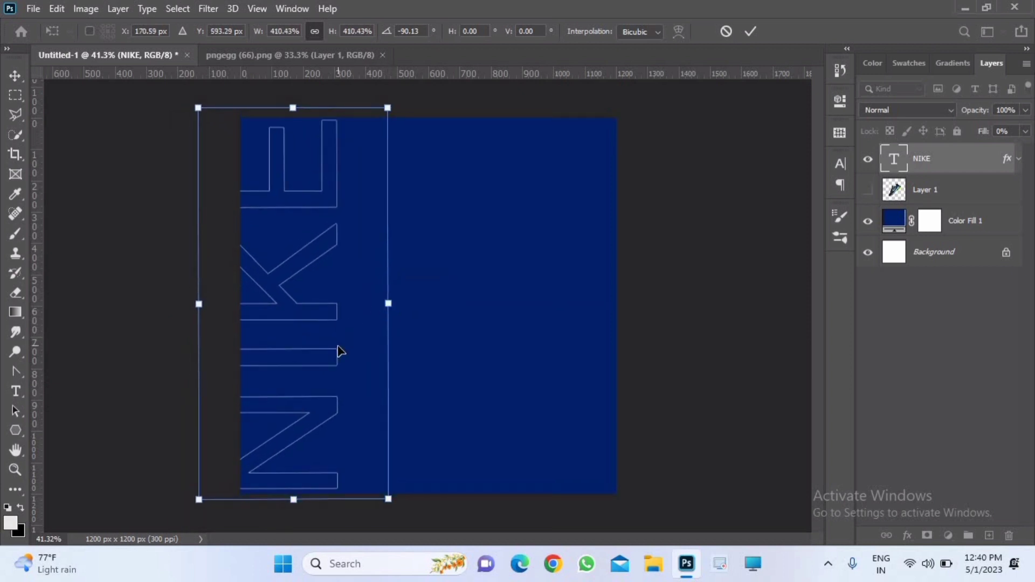
{"action": "left_click", "coordinate": [751, 31]}
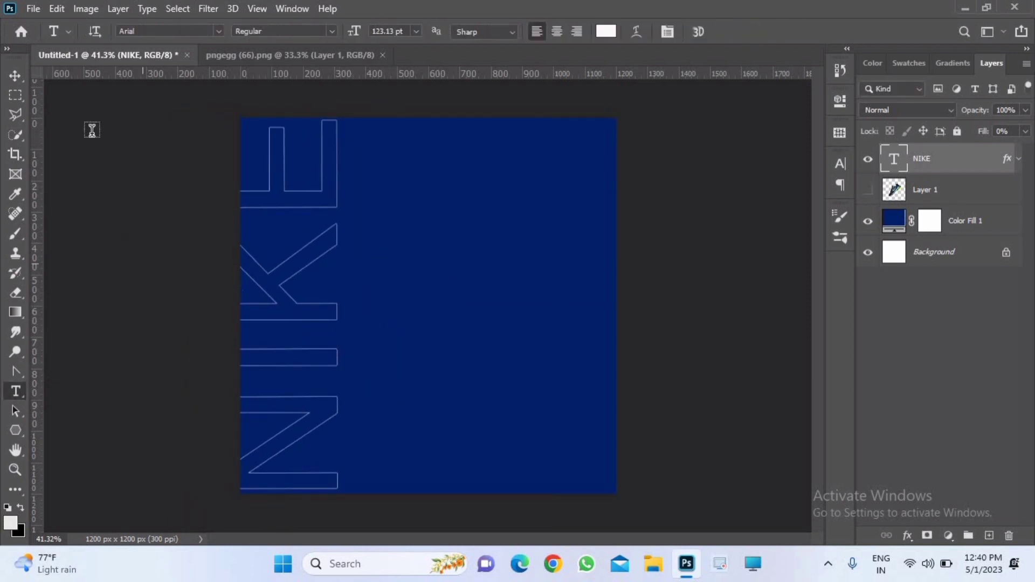
{"action": "left_click", "coordinate": [16, 76]}
{"action": "left_click_drag", "start_coordinate": [273, 309], "coordinate": [267, 284]}
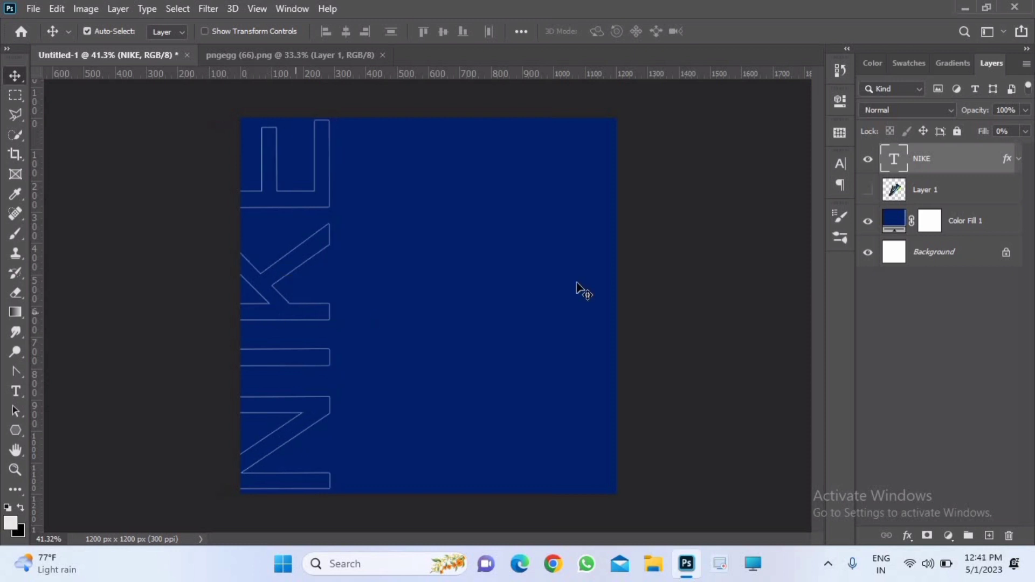
- Add an empty layer directly above the blue colour fill layer and activate the Brush tool
{"action": "left_click", "coordinate": [868, 190]}
{"action": "left_click", "coordinate": [868, 192]}
{"action": "left_click", "coordinate": [967, 221]}
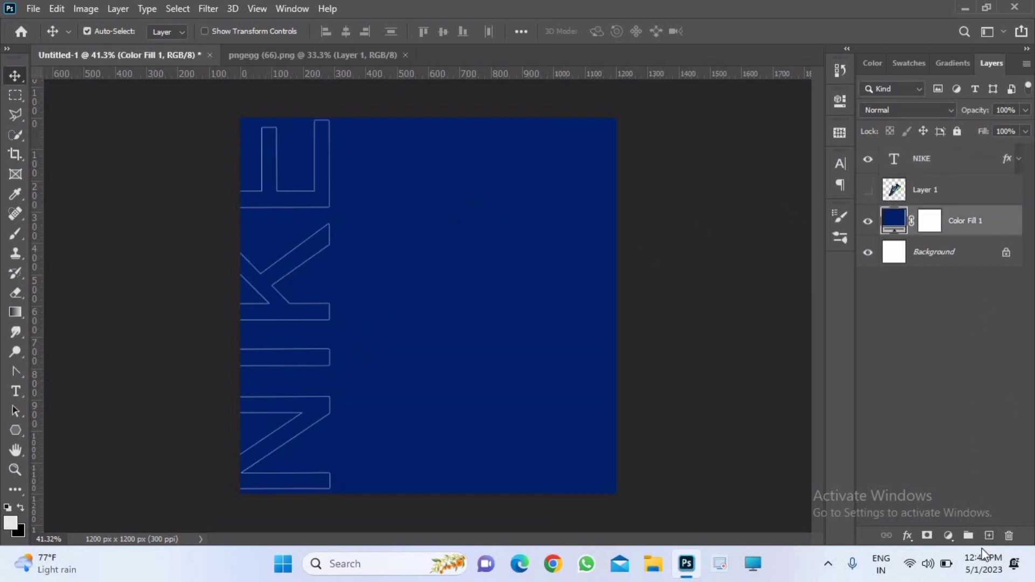
{"action": "left_click", "coordinate": [989, 535]}
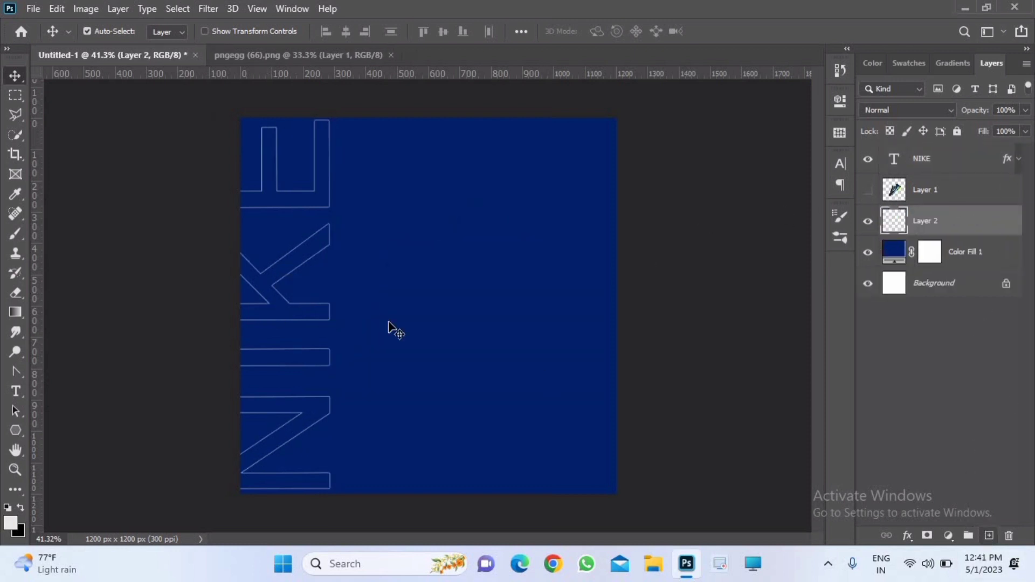
{"action": "left_click", "coordinate": [22, 237]}
{"action": "left_click", "coordinate": [109, 30]}
{"action": "left_click_drag", "start_coordinate": [108, 79], "coordinate": [139, 82]}
{"action": "left_click", "coordinate": [162, 313]}
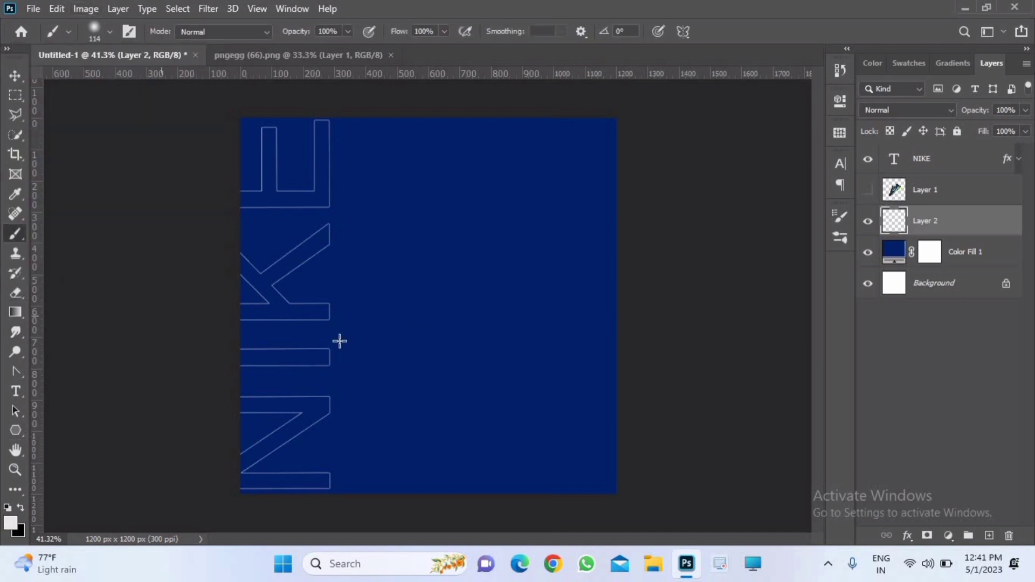
{"action": "left_click", "coordinate": [428, 312]}
{"action": "key", "text": "ctrl+z"}
{"action": "left_click", "coordinate": [110, 31]}
{"action": "left_click_drag", "start_coordinate": [141, 83], "coordinate": [164, 82]}
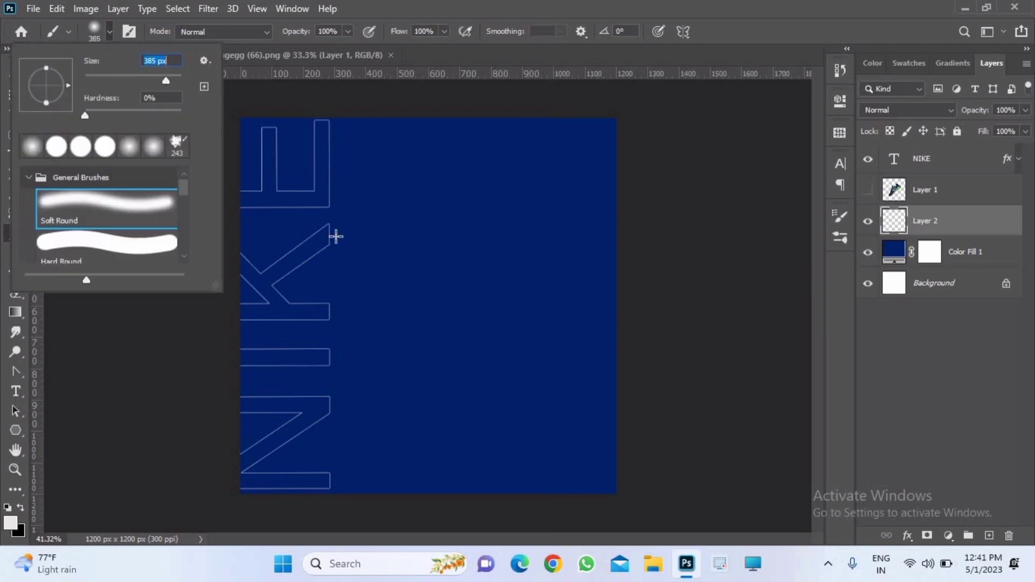
{"action": "left_click", "coordinate": [429, 305]}
{"action": "key", "text": "ctrl+z"}
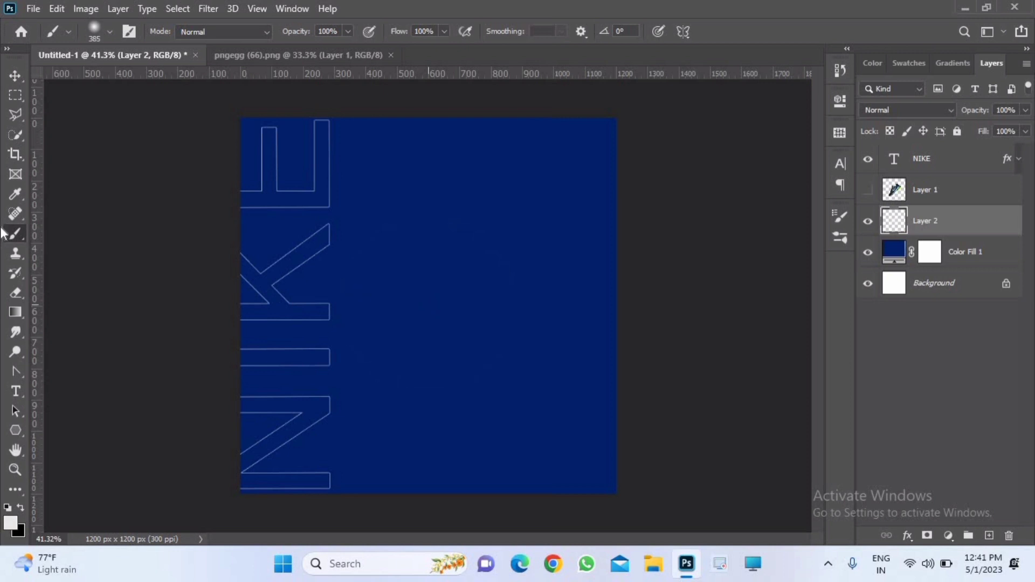
- Paint one white dab near the canvas centre with a 495 px soft round brush and set its layer's blend mode to Overlay
{"action": "left_click", "coordinate": [110, 31]}
{"action": "left_click_drag", "start_coordinate": [170, 83], "coordinate": [176, 83]}
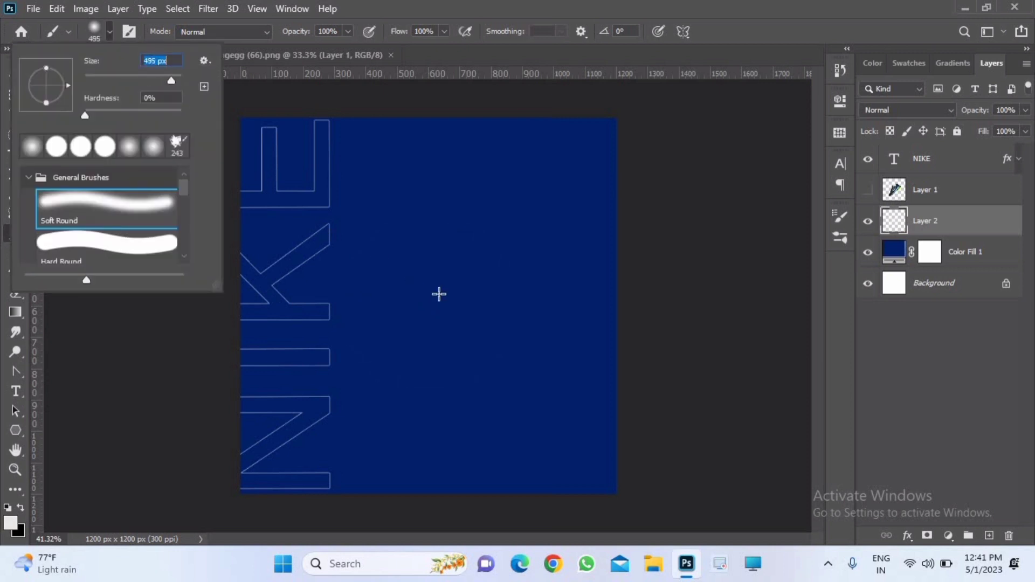
{"action": "left_click", "coordinate": [428, 293]}
{"action": "left_click", "coordinate": [917, 110]}
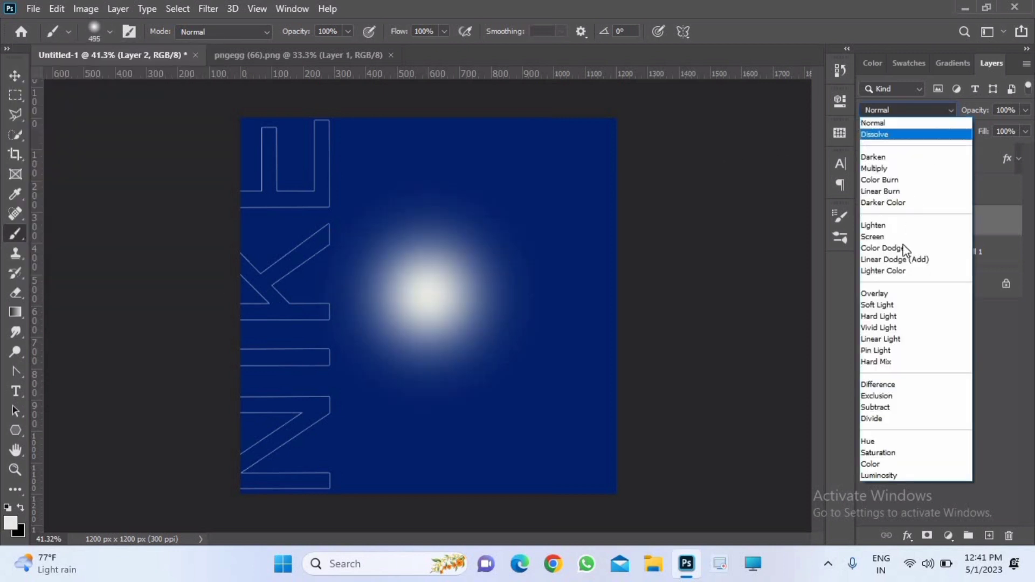
{"action": "left_click", "coordinate": [897, 294]}
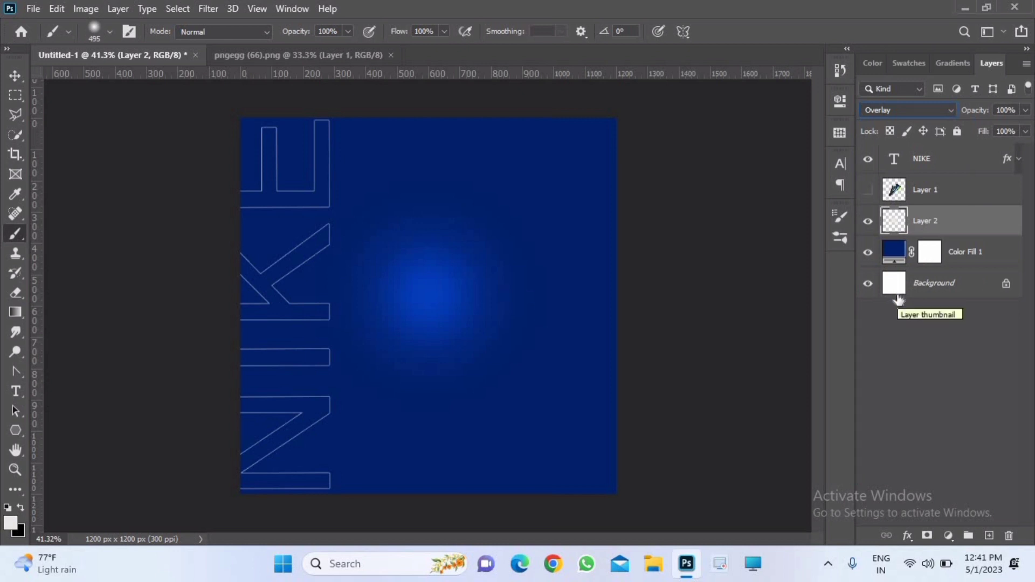
- Scale the glow on Layer 2 to about 165% so it spreads across most of the canvas
{"action": "key", "text": "ctrl+t"}
{"action": "left_click_drag", "start_coordinate": [553, 168], "coordinate": [619, 102]}
{"action": "left_click_drag", "start_coordinate": [302, 419], "coordinate": [205, 527]}
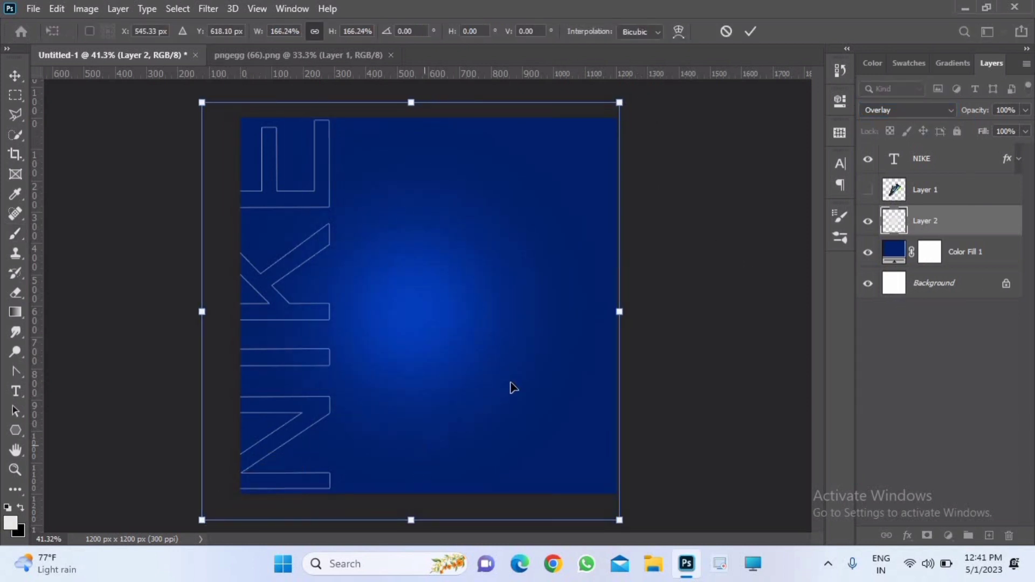
{"action": "left_click_drag", "start_coordinate": [619, 312], "coordinate": [616, 311]}
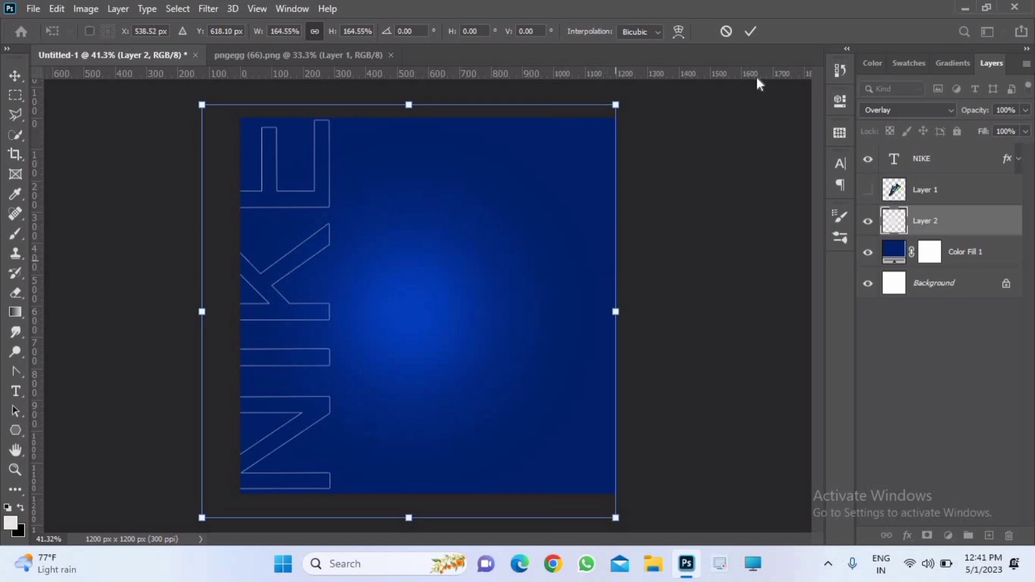
{"action": "left_click", "coordinate": [751, 31]}
{"action": "key", "text": "b"}
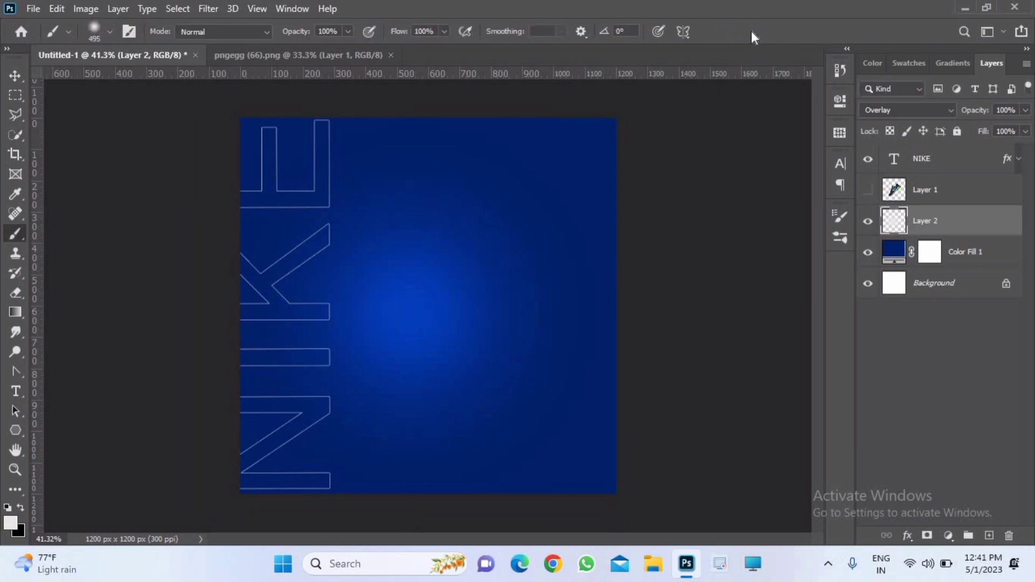
- Show the shoe layer and shift the shoe slightly to the right on the canvas
{"action": "left_click", "coordinate": [868, 189]}
{"action": "left_click", "coordinate": [14, 75]}
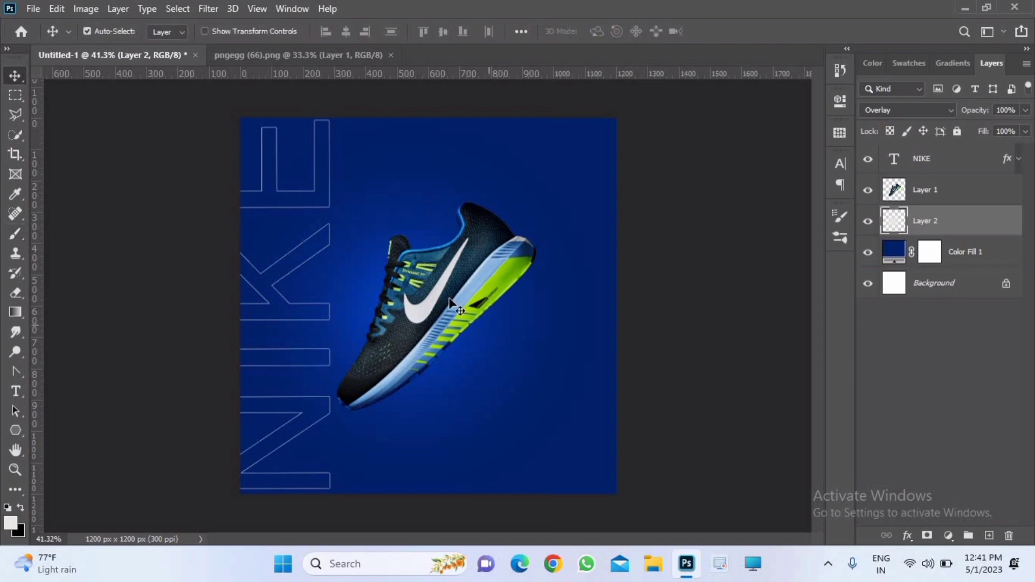
{"action": "left_click_drag", "start_coordinate": [452, 303], "coordinate": [458, 302]}
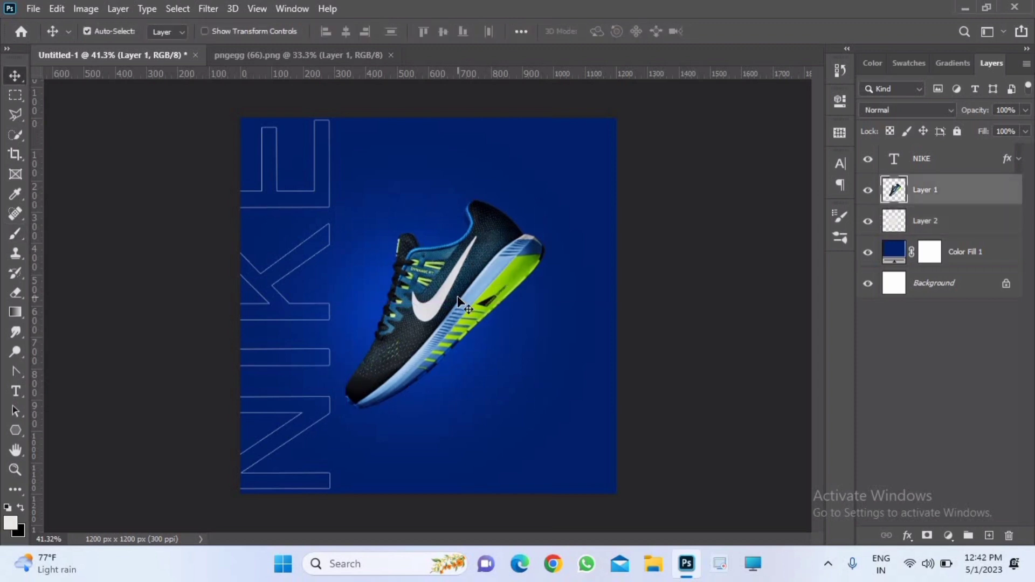
- Add a black Multiply drop shadow to the shoe with 30% opacity, 90° angle, 89 px distance and 27 px size
{"action": "right_click", "coordinate": [954, 189]}
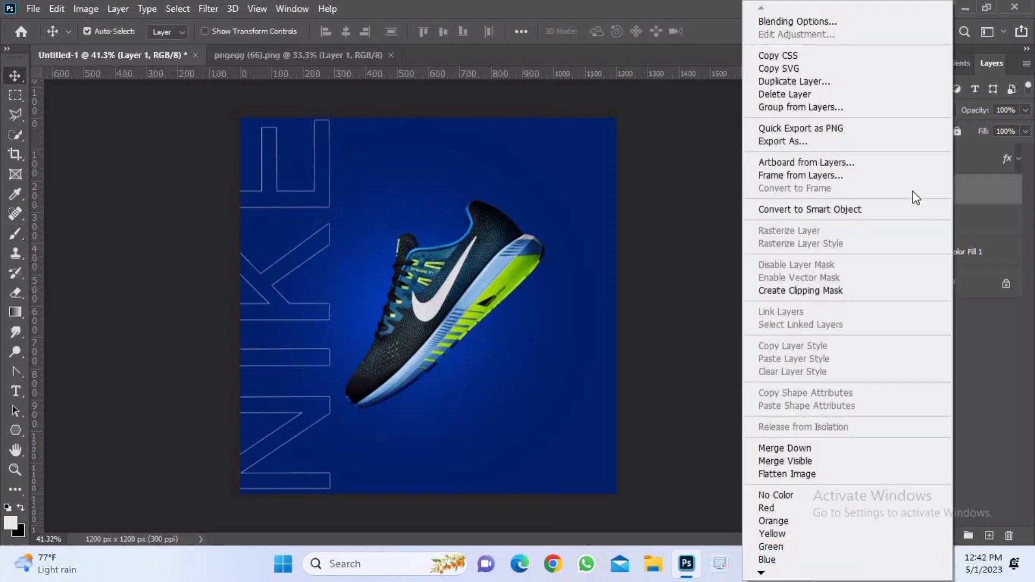
{"action": "left_click", "coordinate": [906, 26]}
{"action": "left_click", "coordinate": [506, 351]}
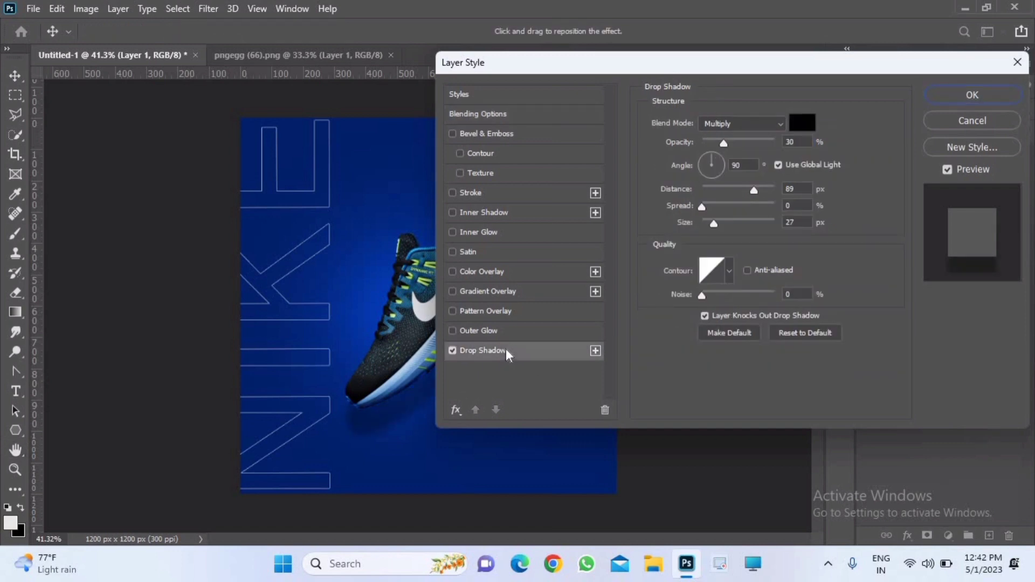
{"action": "left_click", "coordinate": [955, 95]}
- Separate the shoe's drop shadow effect into its own layer
{"action": "right_click", "coordinate": [1020, 194]}
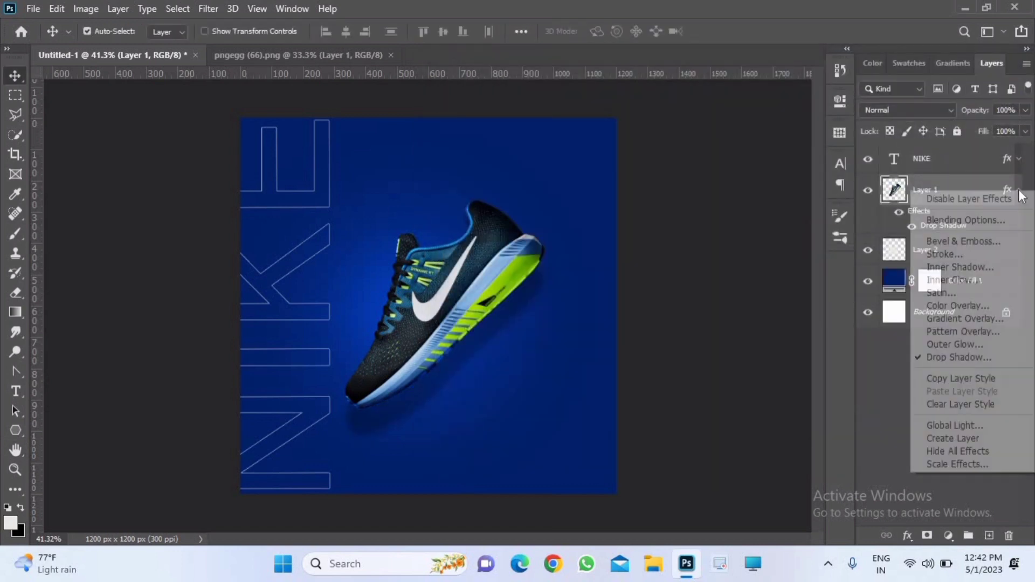
{"action": "left_click", "coordinate": [997, 438]}
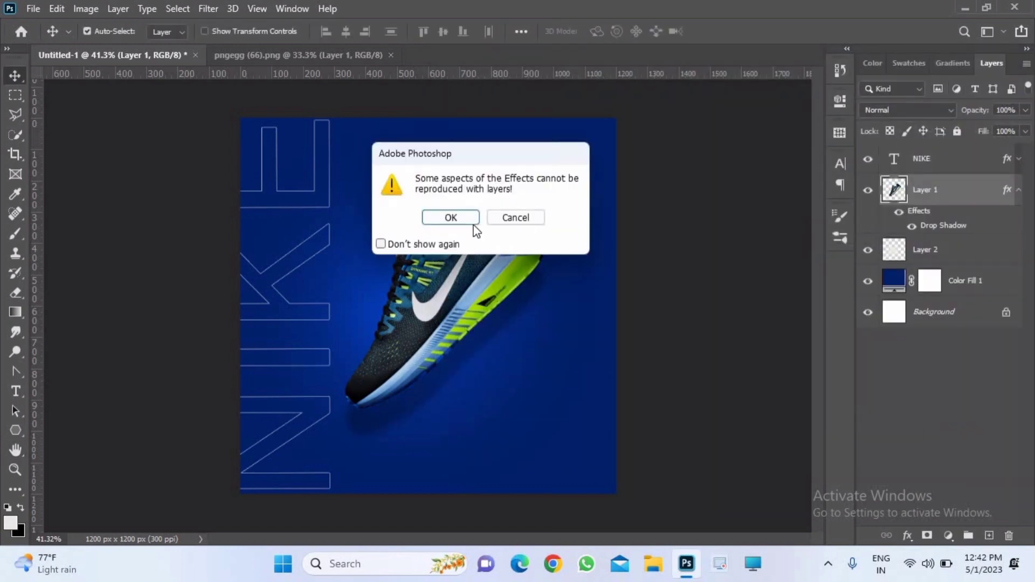
{"action": "left_click", "coordinate": [467, 221]}
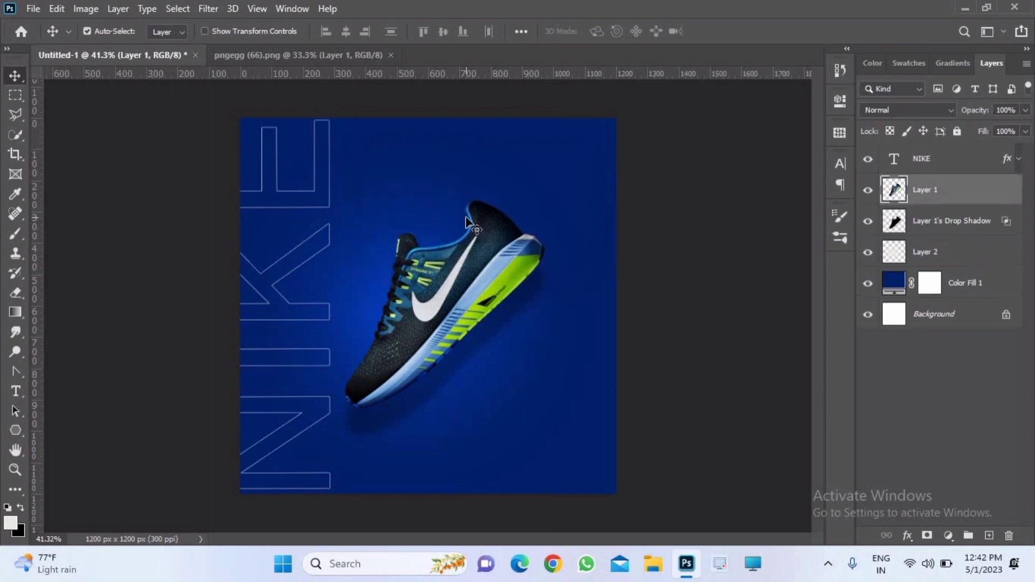
- Convert the shoe layer into a smart object
{"action": "right_click", "coordinate": [892, 193]}
{"action": "right_click", "coordinate": [944, 186]}
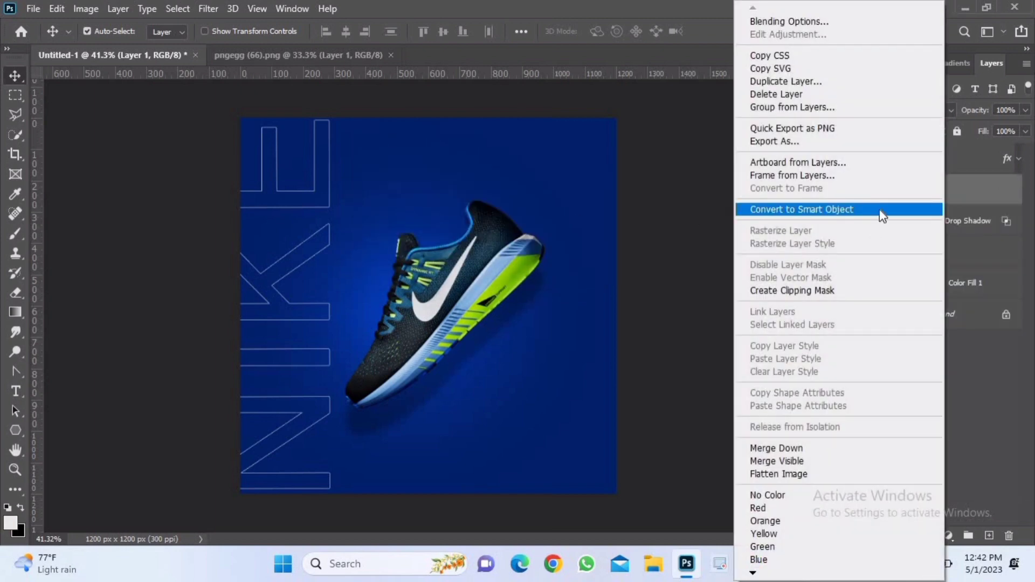
{"action": "left_click", "coordinate": [881, 215]}
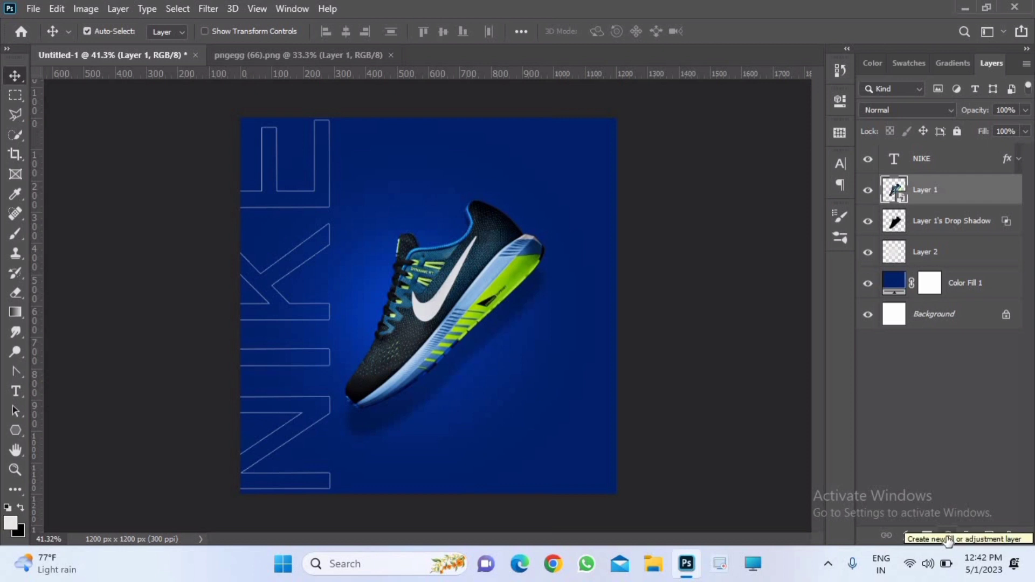
- Add a layer above NIKE and draw a three-sided polygon about 877 x 880 px over the canvas's left half
{"action": "left_click", "coordinate": [931, 160]}
{"action": "left_click", "coordinate": [989, 535]}
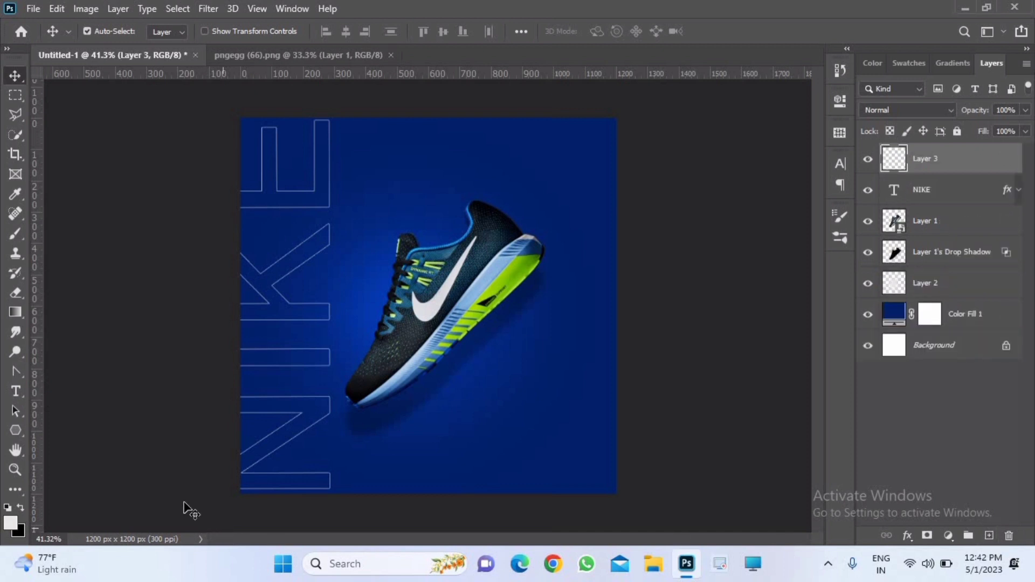
{"action": "left_click", "coordinate": [19, 431]}
{"action": "left_click_drag", "start_coordinate": [327, 274], "coordinate": [486, 314]}
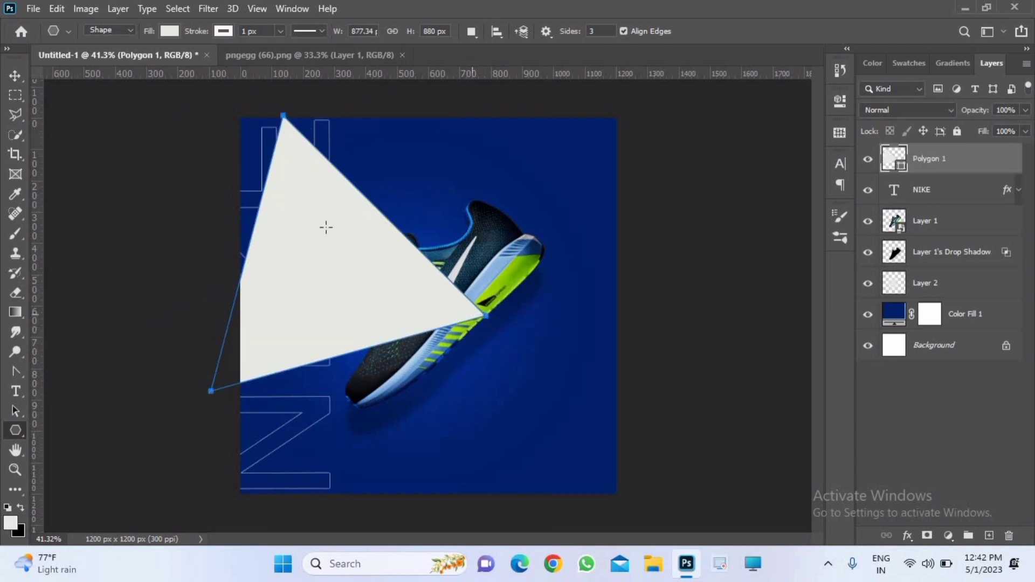
- Remove the triangle's fill, leaving only its outline
{"action": "left_click", "coordinate": [170, 31]}
{"action": "left_click", "coordinate": [82, 59]}
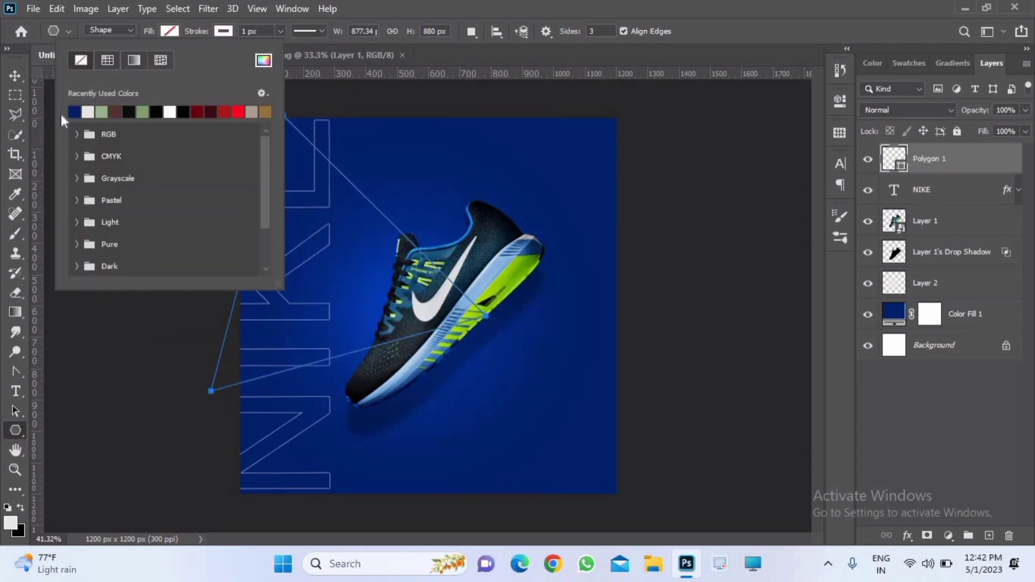
{"action": "left_click", "coordinate": [75, 112]}
{"action": "left_click", "coordinate": [82, 60]}
{"action": "left_click", "coordinate": [390, 105]}
{"action": "left_click", "coordinate": [597, 92]}
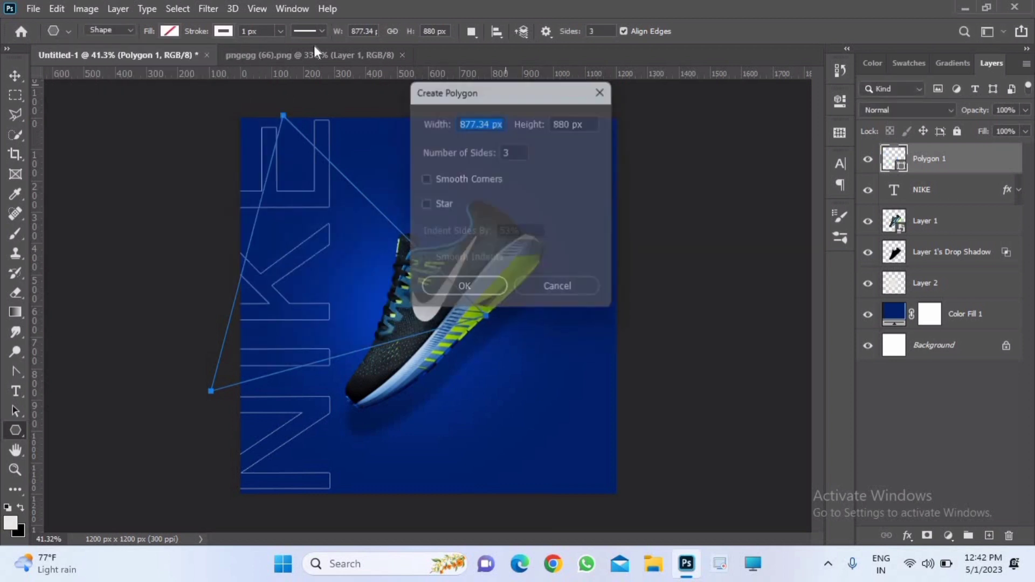
- Set the triangle's stroke to 7.41 px wide in the recently used dark blue
{"action": "left_click", "coordinate": [280, 31]}
{"action": "left_click_drag", "start_coordinate": [285, 48], "coordinate": [283, 49]}
{"action": "left_click", "coordinate": [223, 31]}
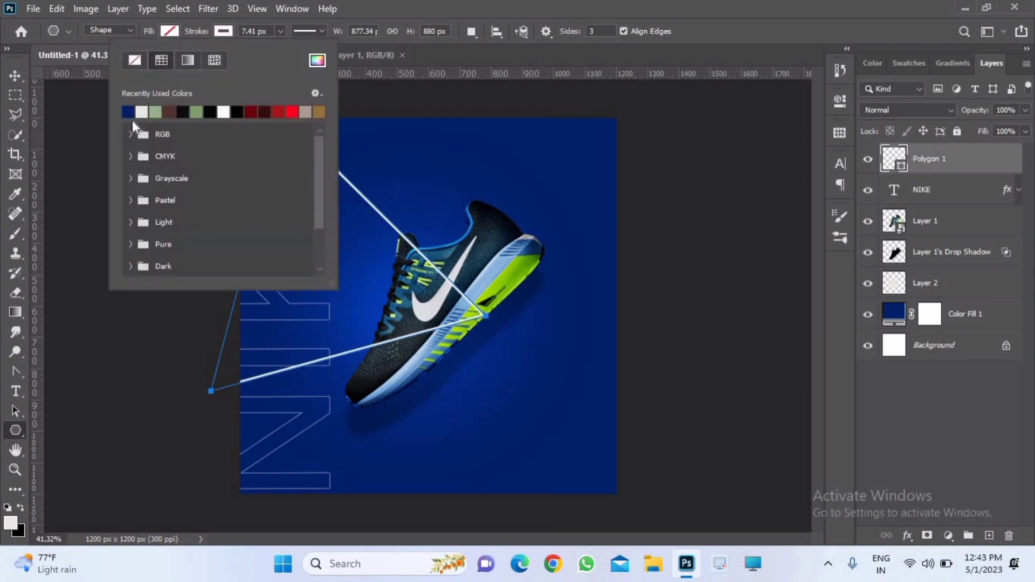
{"action": "left_click", "coordinate": [129, 111]}
{"action": "left_click", "coordinate": [428, 112]}
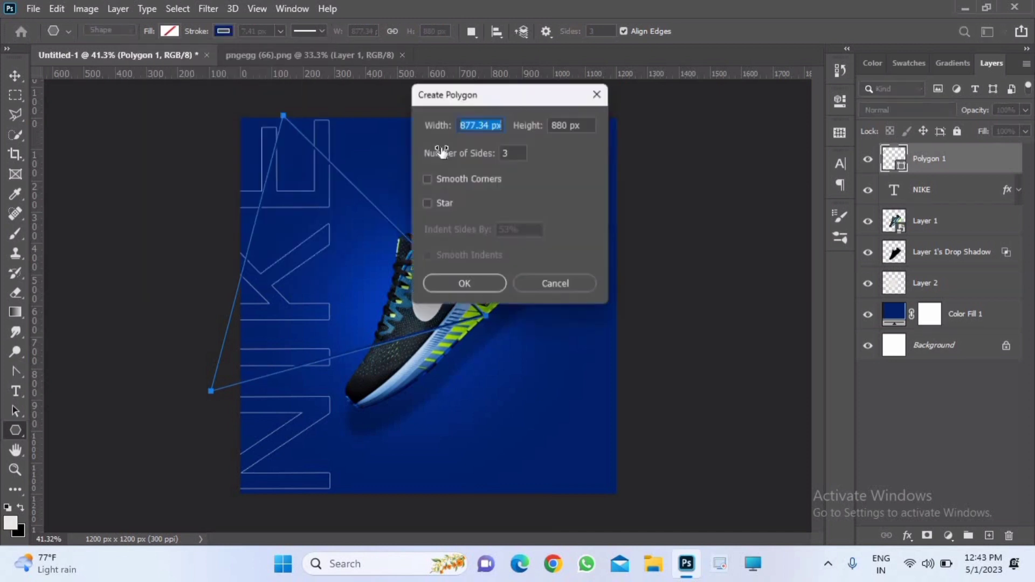
{"action": "left_click", "coordinate": [601, 93]}
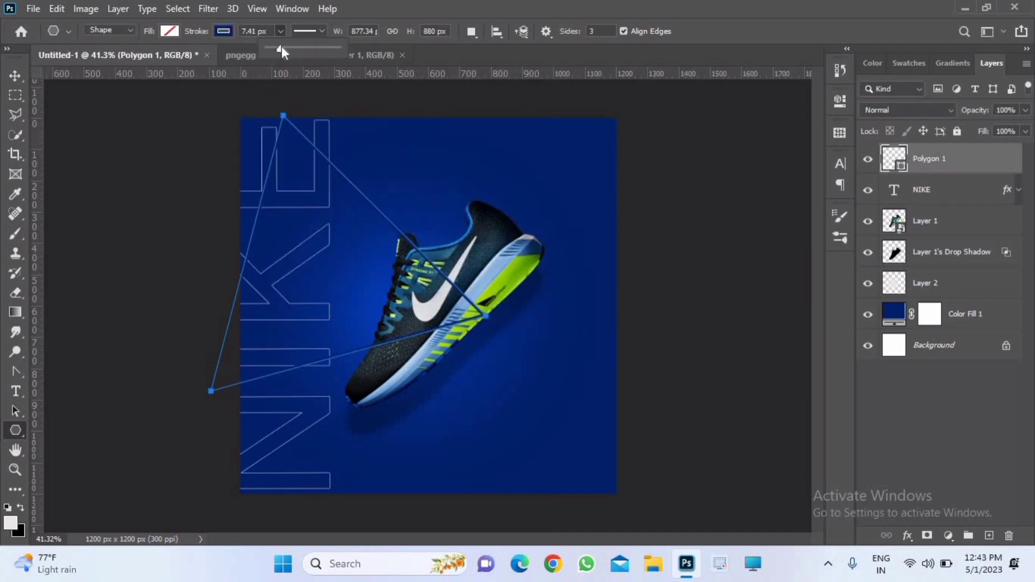
{"action": "left_click", "coordinate": [15, 75]}
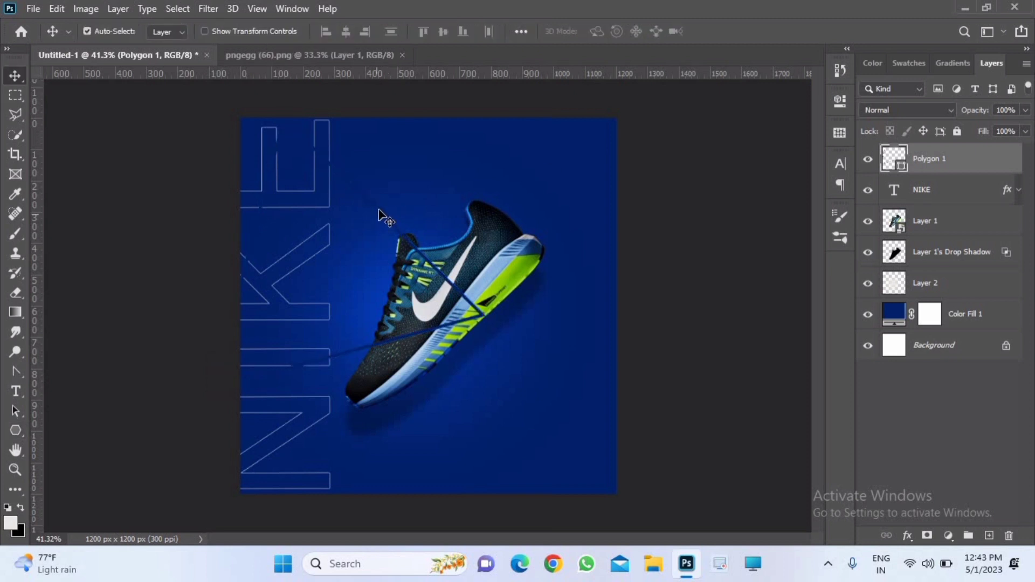
- Move the triangle over the shoe and change its stroke colour to off-white
{"action": "left_click_drag", "start_coordinate": [378, 216], "coordinate": [489, 260]}
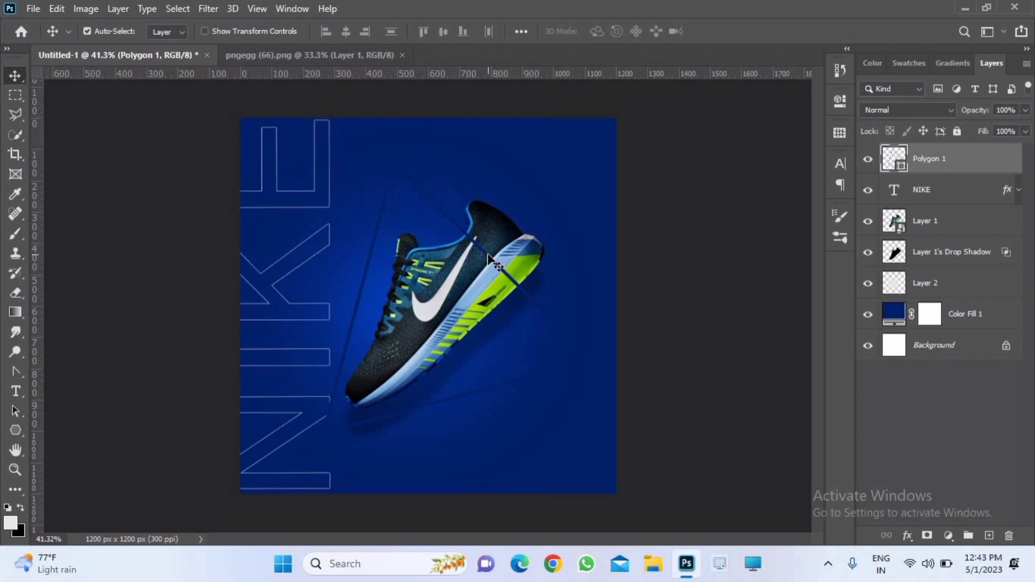
{"action": "left_click", "coordinate": [15, 430]}
{"action": "left_click", "coordinate": [223, 31]}
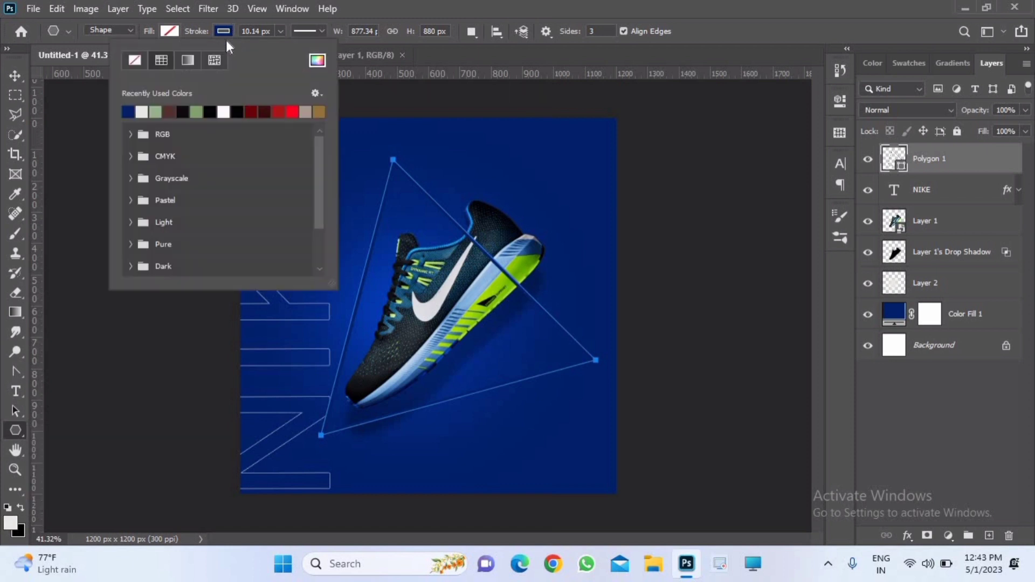
{"action": "left_click", "coordinate": [128, 111]}
{"action": "left_click", "coordinate": [74, 333]}
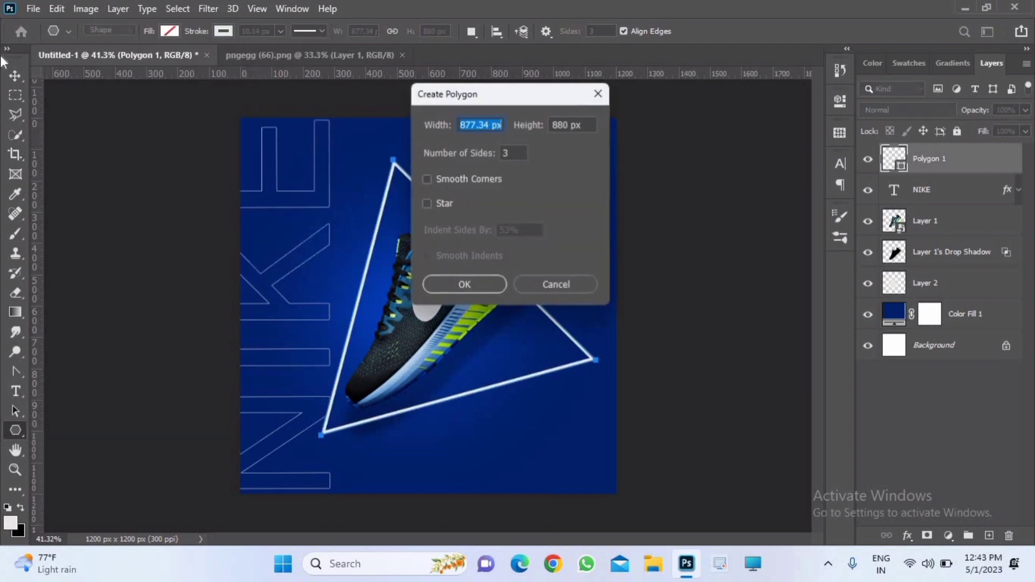
{"action": "left_click", "coordinate": [602, 92]}
{"action": "key", "text": "v"}
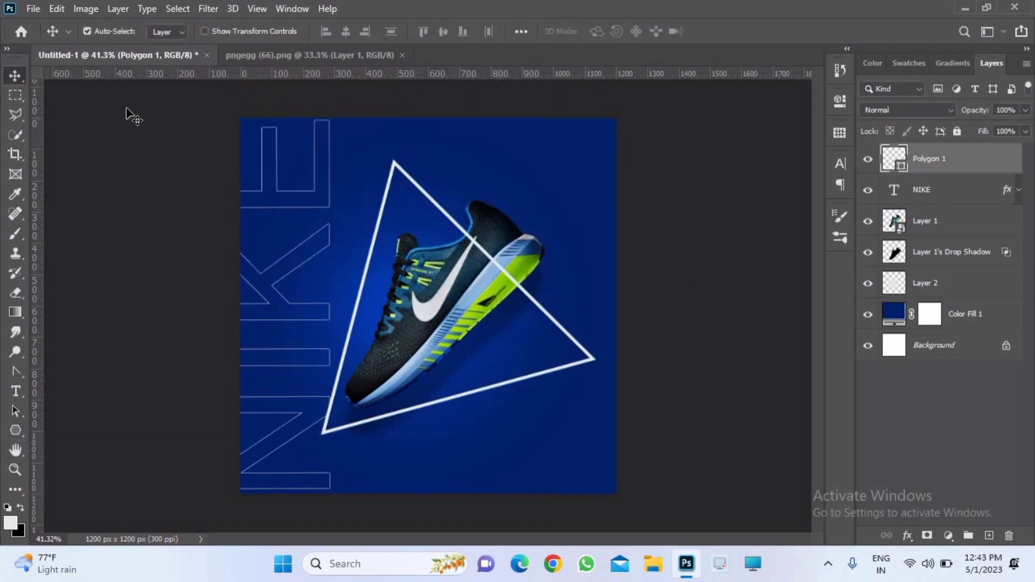
- Rotate the triangle to -22.62°, scale it to 87.13% and position it so its outline crosses the shoe
{"action": "key", "text": "ctrl+t"}
{"action": "left_click_drag", "start_coordinate": [263, 226], "coordinate": [337, 307]}
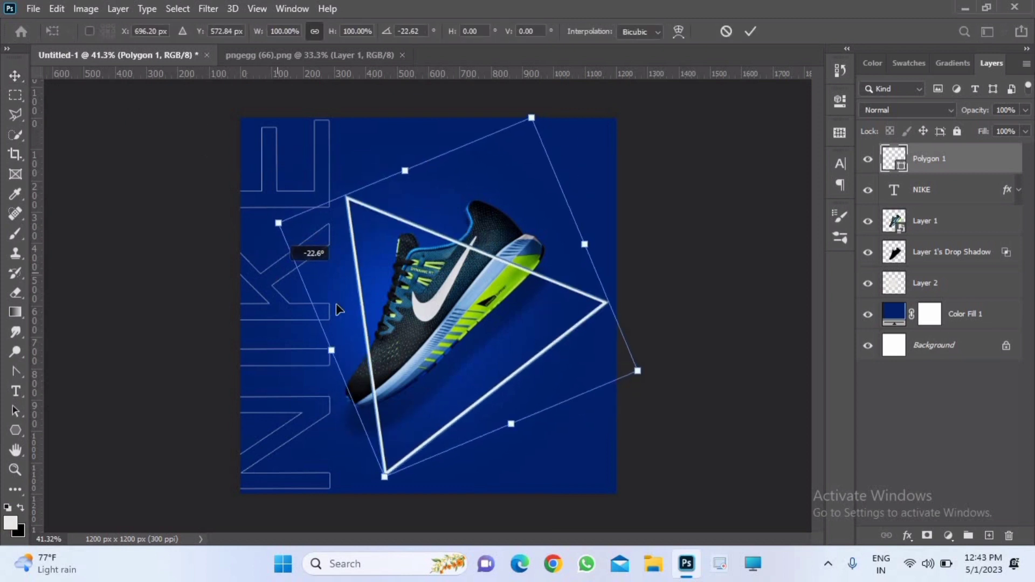
{"action": "mouse_move", "coordinate": [452, 303]}
{"action": "left_mouse_down"}
{"action": "mouse_move", "coordinate": [465, 316]}
{"action": "mouse_move", "coordinate": [457, 309]}
{"action": "left_mouse_up"}
{"action": "left_click_drag", "start_coordinate": [642, 379], "coordinate": [605, 360]}
{"action": "mouse_move", "coordinate": [410, 293]}
{"action": "left_mouse_down"}
{"action": "mouse_move", "coordinate": [399, 291]}
{"action": "mouse_move", "coordinate": [421, 306]}
{"action": "left_mouse_up"}
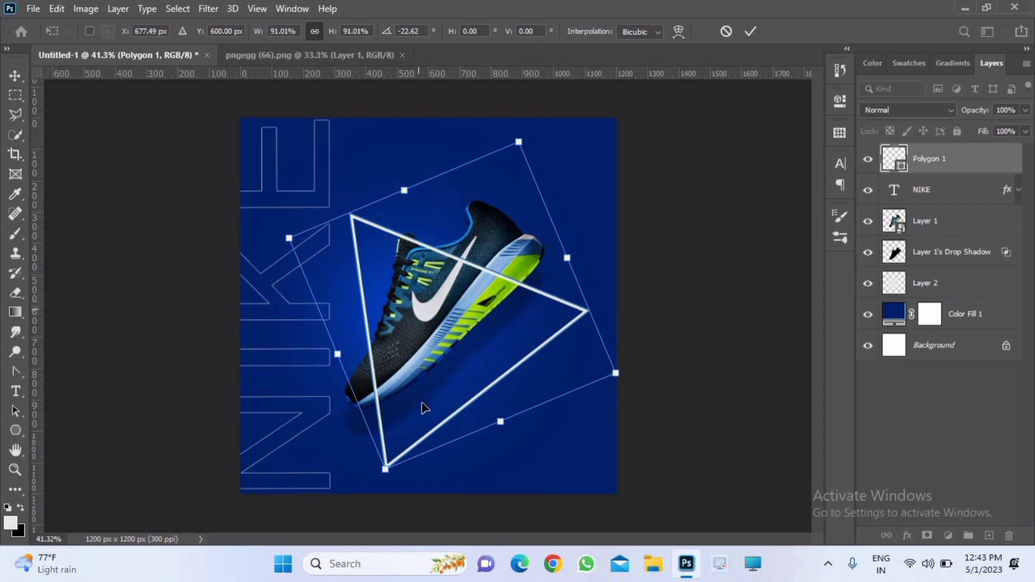
{"action": "left_click_drag", "start_coordinate": [504, 421], "coordinate": [503, 424]}
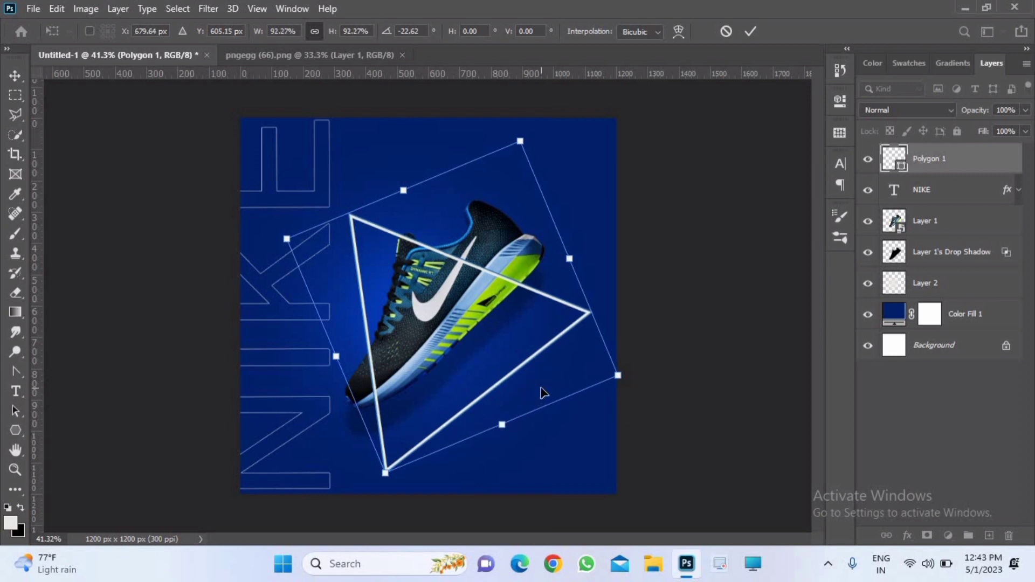
{"action": "left_click_drag", "start_coordinate": [542, 390], "coordinate": [534, 397]}
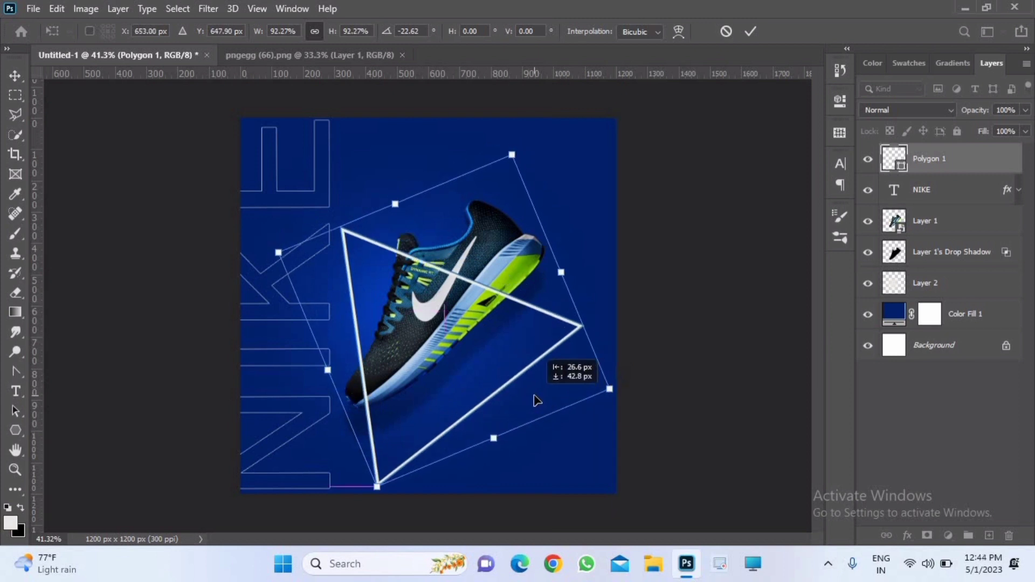
{"action": "left_click_drag", "start_coordinate": [393, 485], "coordinate": [448, 370]}
{"action": "left_click_drag", "start_coordinate": [518, 281], "coordinate": [515, 290]}
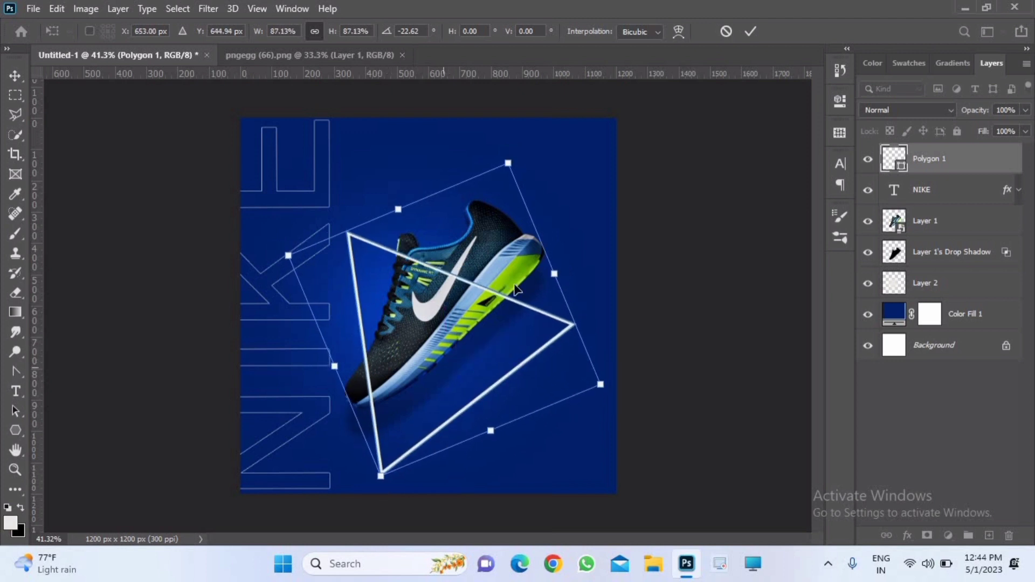
{"action": "left_click", "coordinate": [751, 33]}
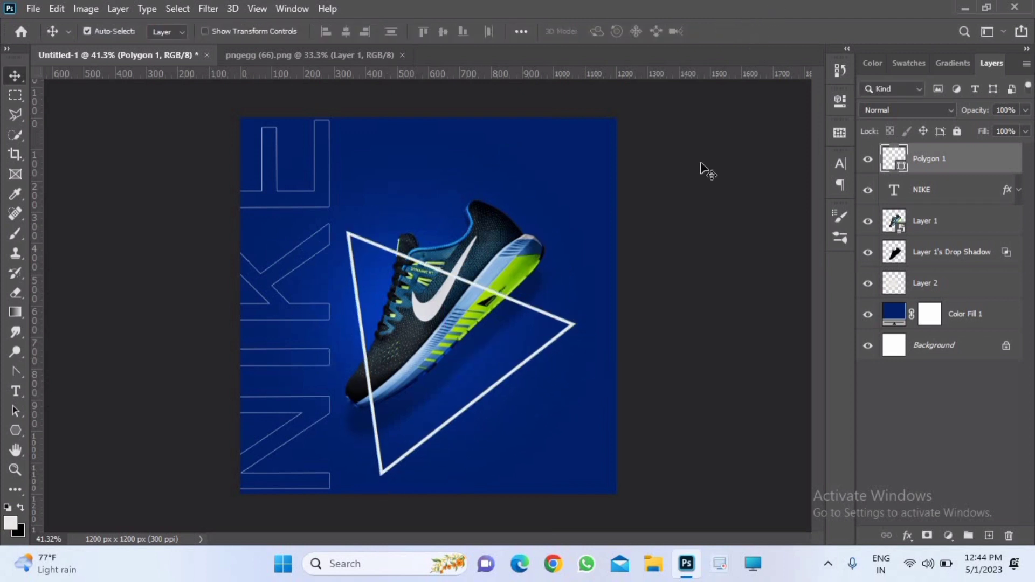
{"action": "left_click_drag", "start_coordinate": [510, 377], "coordinate": [505, 377]}
{"action": "left_click", "coordinate": [506, 377]}
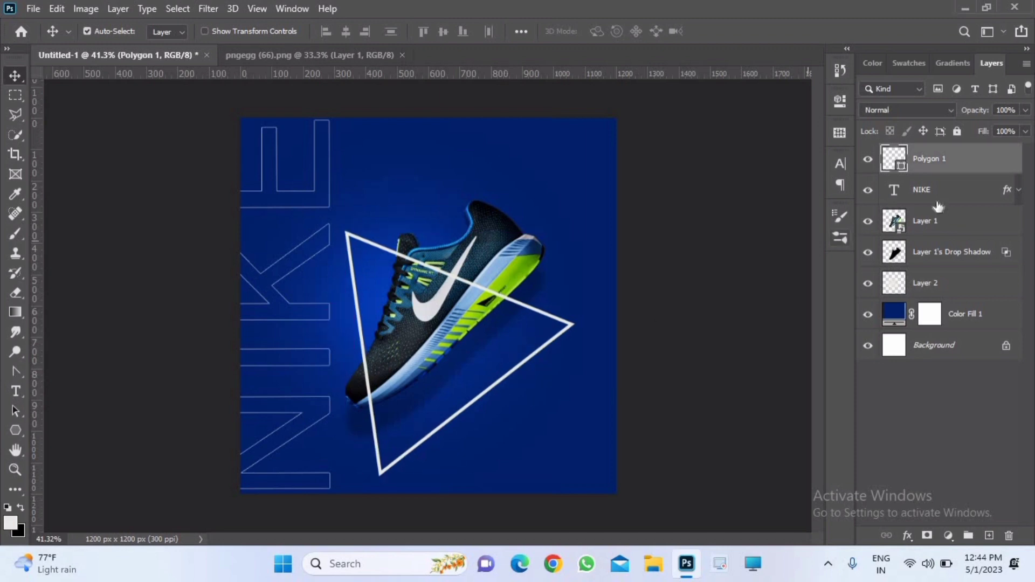
- Give the triangle an outer glow in blue #044fff with 64% opacity and 6% noise
{"action": "right_click", "coordinate": [966, 171]}
{"action": "left_click", "coordinate": [929, 22]}
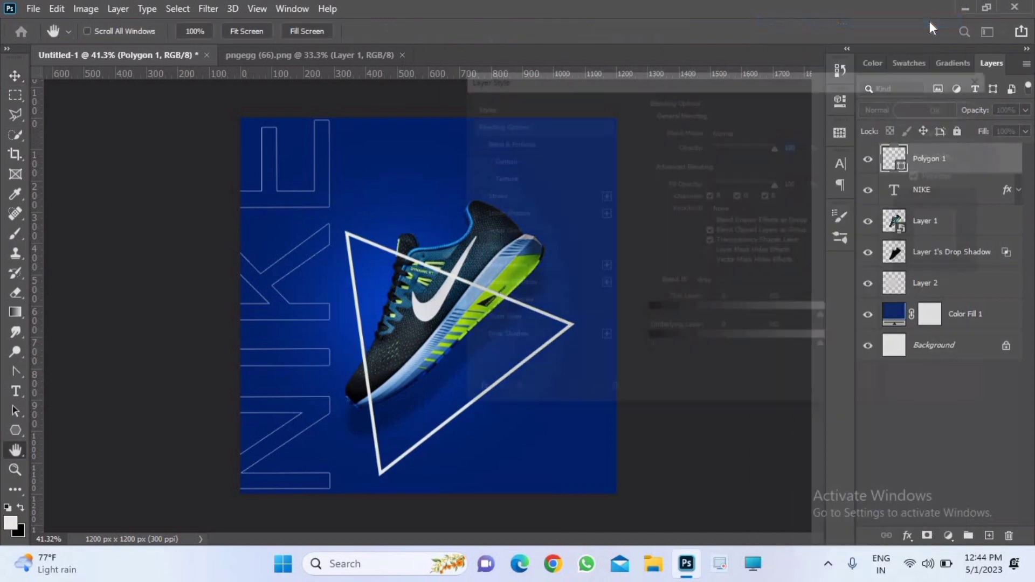
{"action": "left_click", "coordinate": [495, 330]}
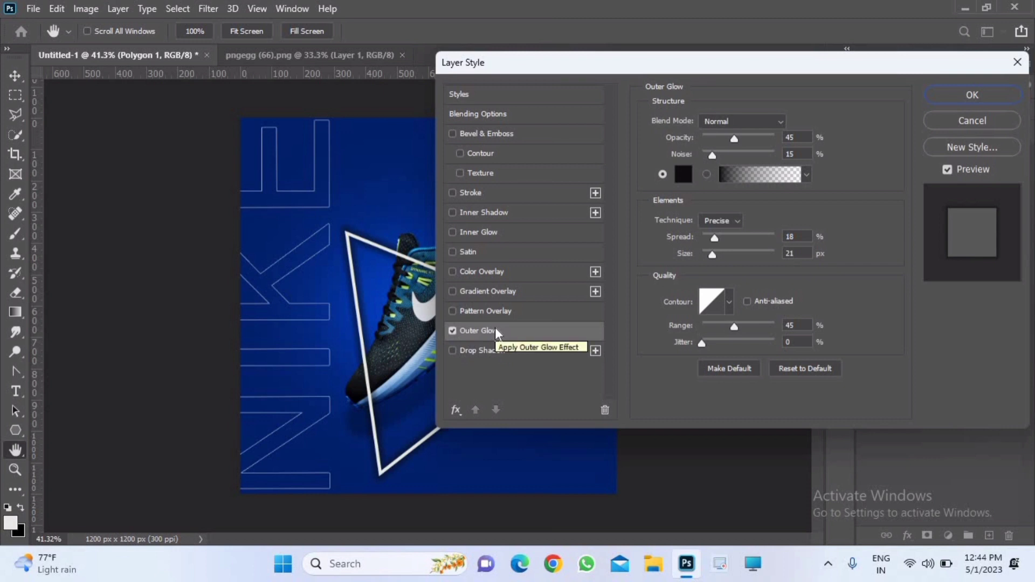
{"action": "left_click", "coordinate": [681, 171]}
{"action": "left_click", "coordinate": [677, 169]}
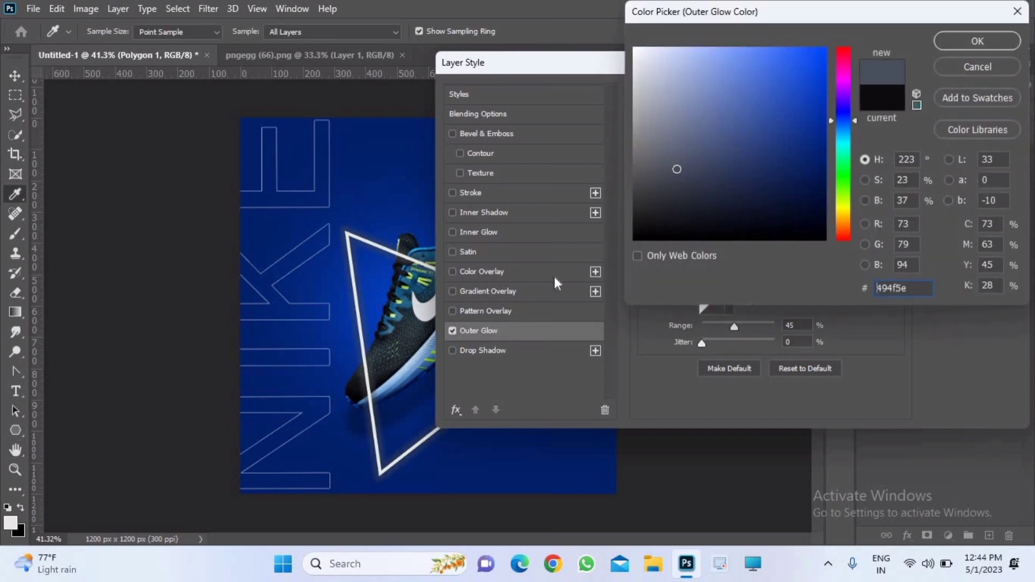
{"action": "left_click_drag", "start_coordinate": [396, 156], "coordinate": [382, 175]}
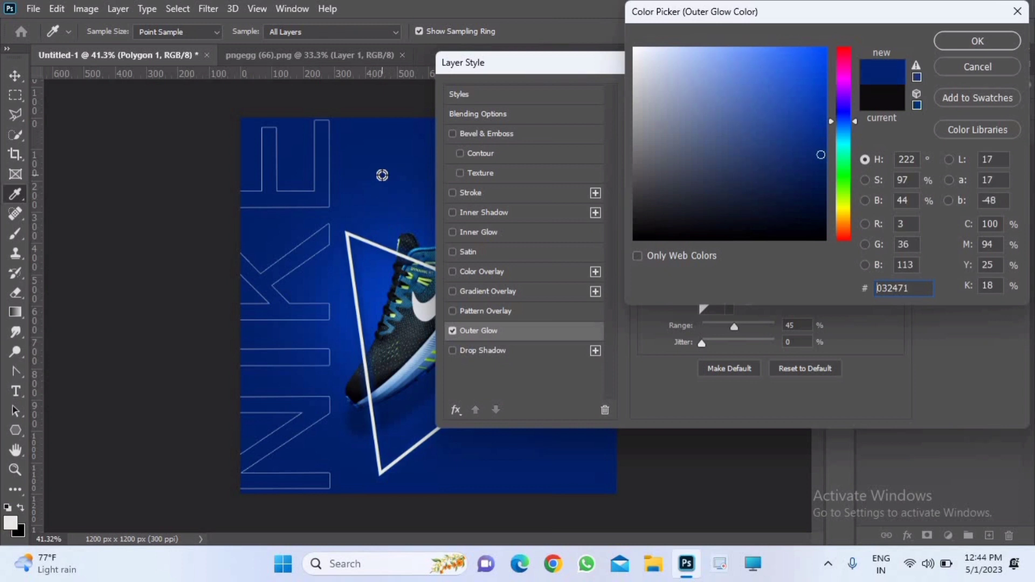
{"action": "mouse_move", "coordinate": [701, 156]}
{"action": "left_mouse_down"}
{"action": "mouse_move", "coordinate": [699, 139]}
{"action": "mouse_move", "coordinate": [771, 113]}
{"action": "mouse_move", "coordinate": [823, 71]}
{"action": "mouse_move", "coordinate": [823, 41]}
{"action": "left_mouse_up"}
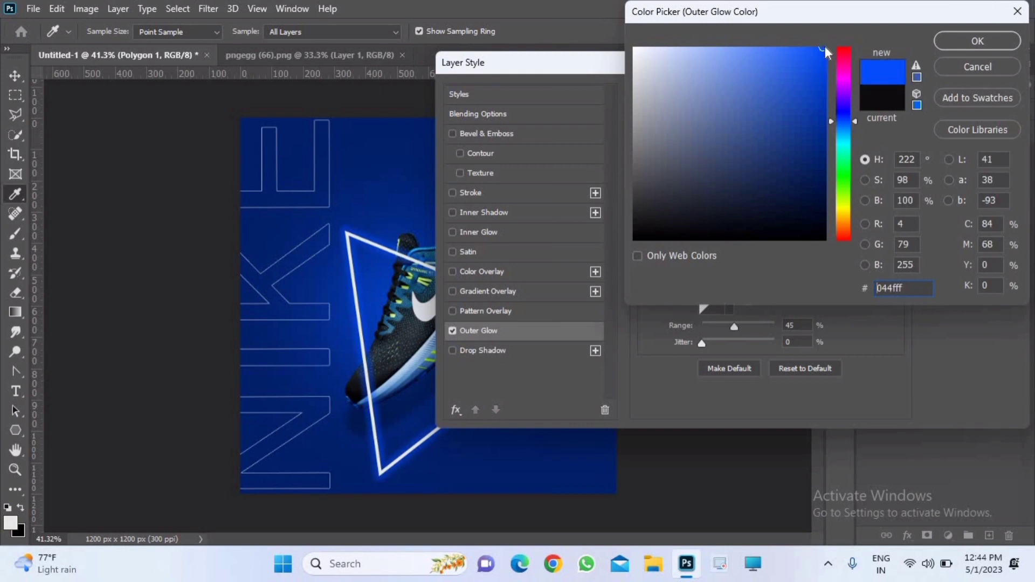
{"action": "left_click", "coordinate": [985, 41]}
{"action": "left_click_drag", "start_coordinate": [732, 136], "coordinate": [708, 151]}
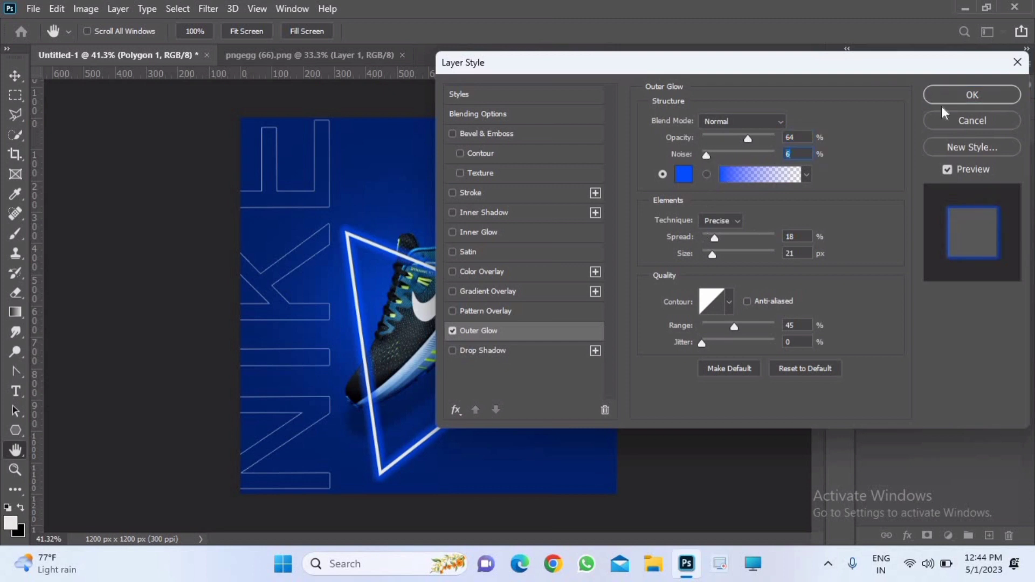
{"action": "left_click", "coordinate": [962, 93]}
{"action": "key", "text": "v"}
- Try to select and move the triangle on the canvas, and undo its outer glow
{"action": "left_click", "coordinate": [569, 350]}
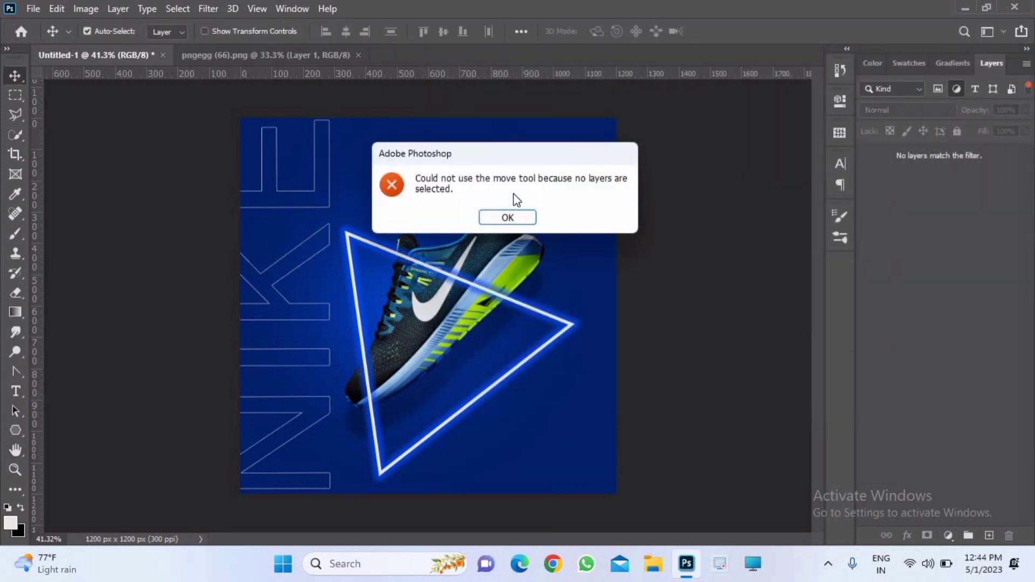
{"action": "left_click", "coordinate": [507, 217]}
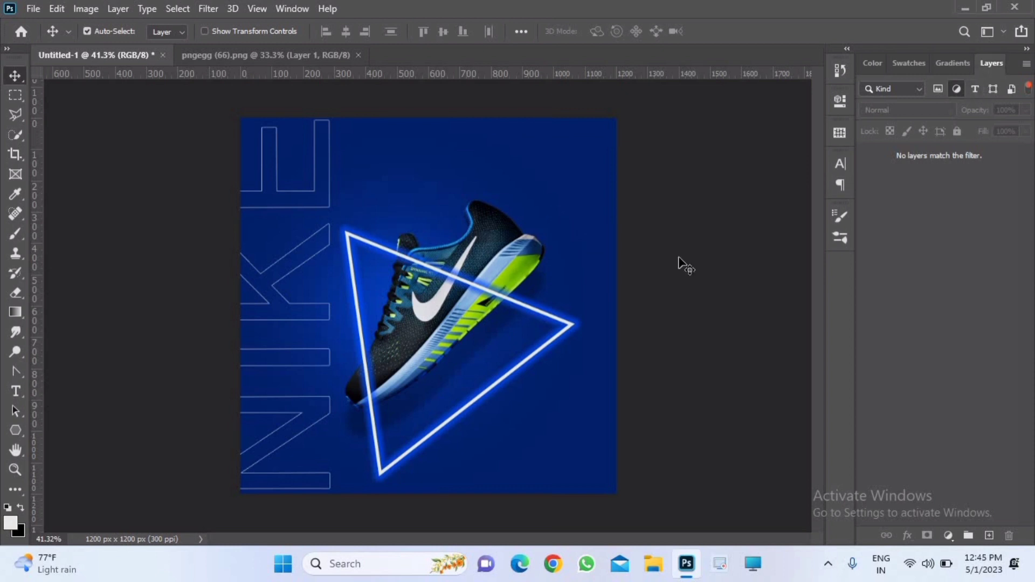
{"action": "left_click", "coordinate": [541, 309]}
{"action": "left_click", "coordinate": [526, 215]}
{"action": "left_click", "coordinate": [955, 66]}
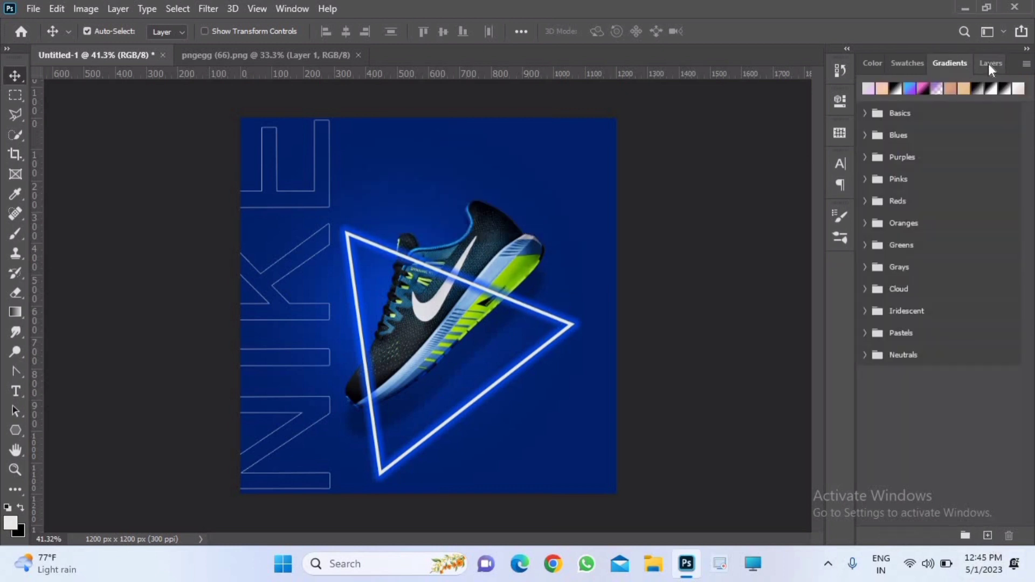
{"action": "left_click", "coordinate": [989, 64]}
{"action": "left_click", "coordinate": [507, 265]}
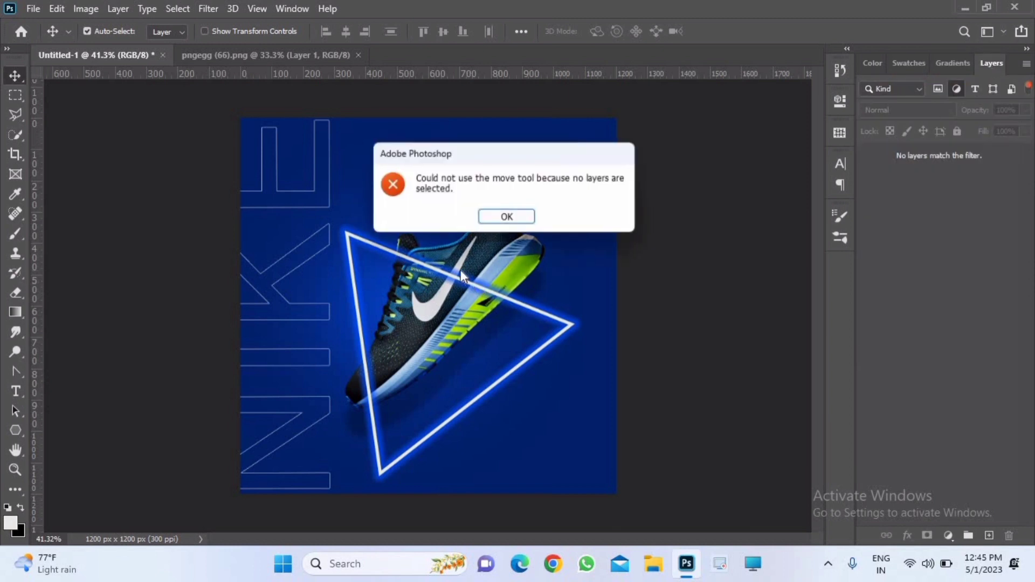
{"action": "left_click", "coordinate": [505, 218]}
{"action": "key", "text": "ctrl+z"}
{"action": "key", "text": "ctrl+z"}
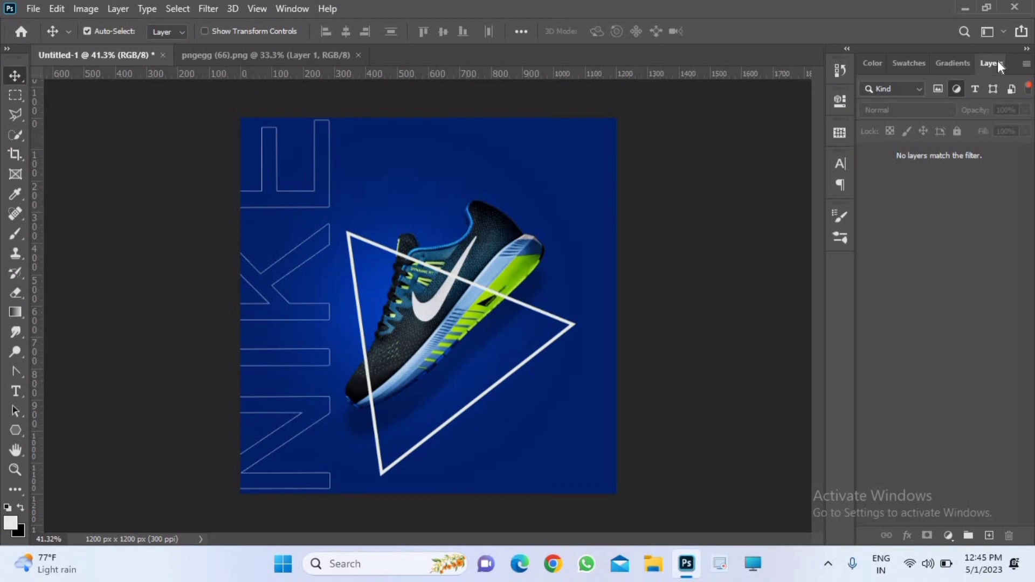
{"action": "left_click", "coordinate": [1027, 64]}
{"action": "left_click", "coordinate": [532, 251]}
{"action": "right_click", "coordinate": [985, 66]}
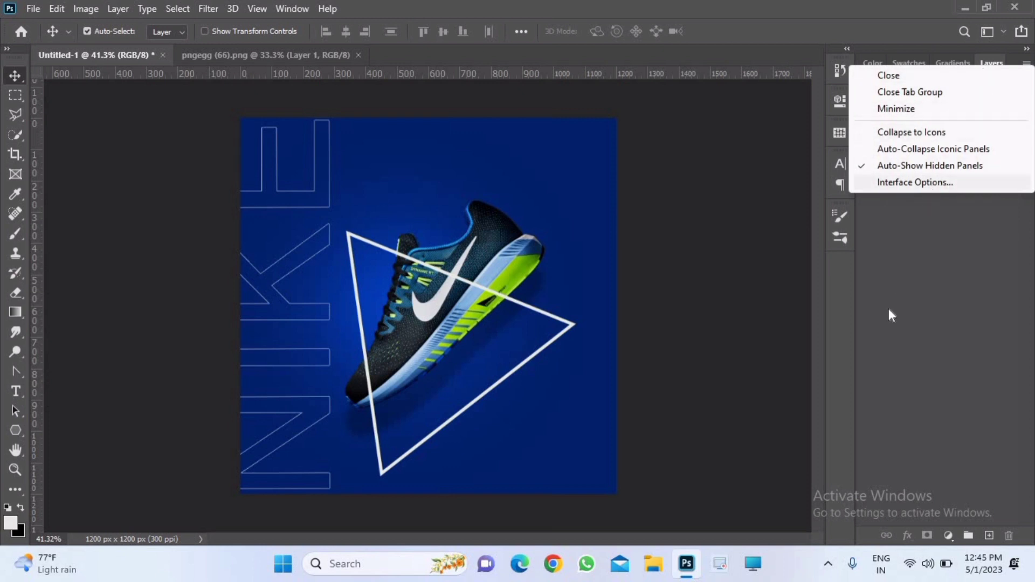
{"action": "left_click", "coordinate": [986, 62]}
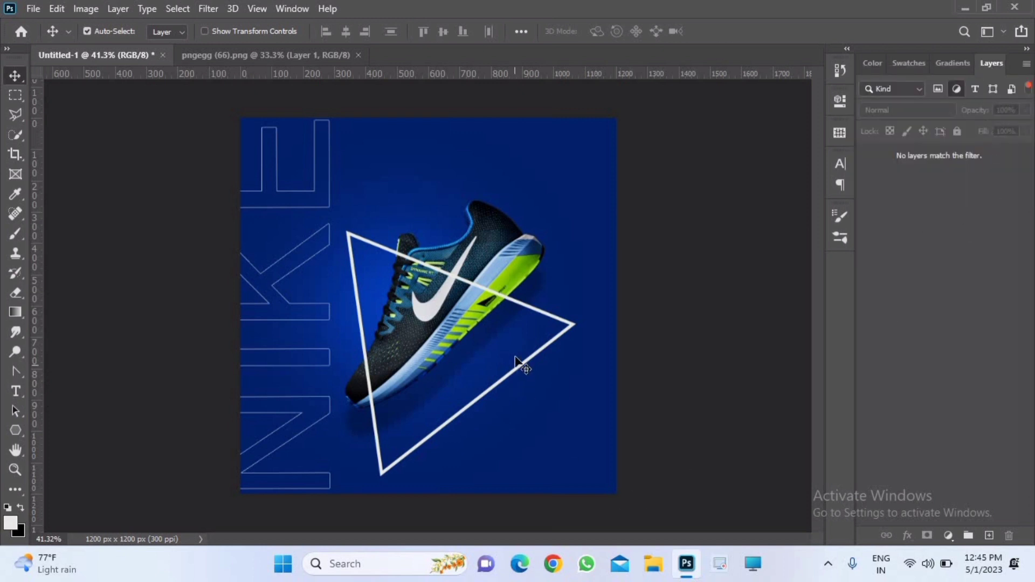
{"action": "left_click", "coordinate": [515, 358]}
{"action": "left_click", "coordinate": [527, 221]}
{"action": "left_click", "coordinate": [441, 273]}
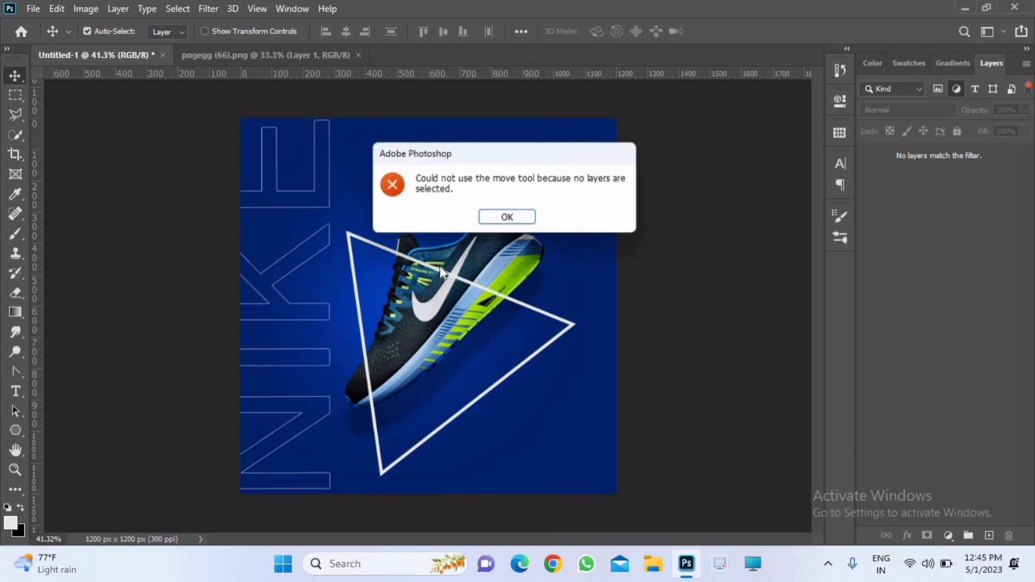
{"action": "left_click", "coordinate": [519, 221]}
- Include type, pixel, shape and smart object layers in the layer filter so the artwork's layers are listed
{"action": "left_click", "coordinate": [975, 91]}
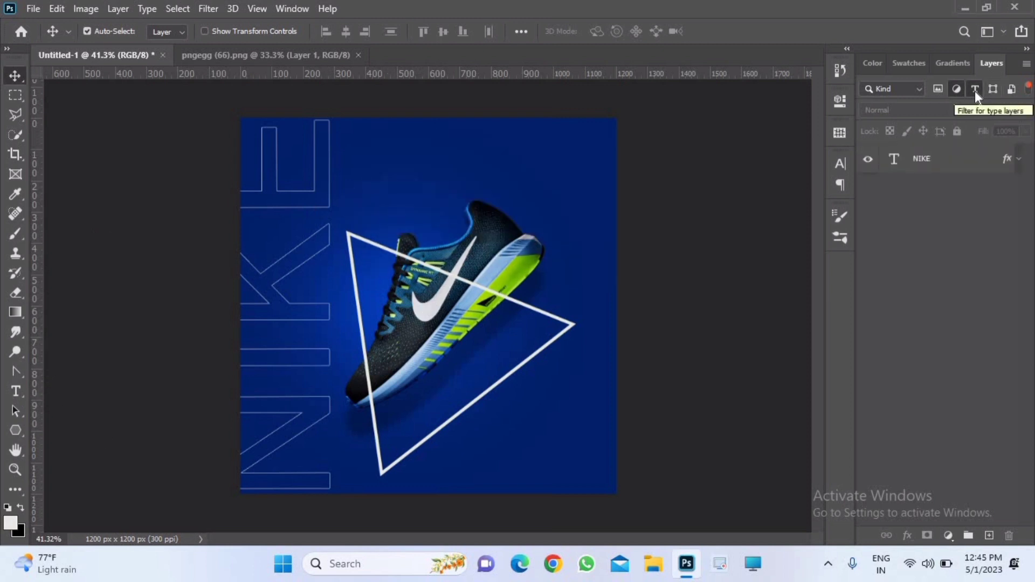
{"action": "left_click", "coordinate": [938, 86]}
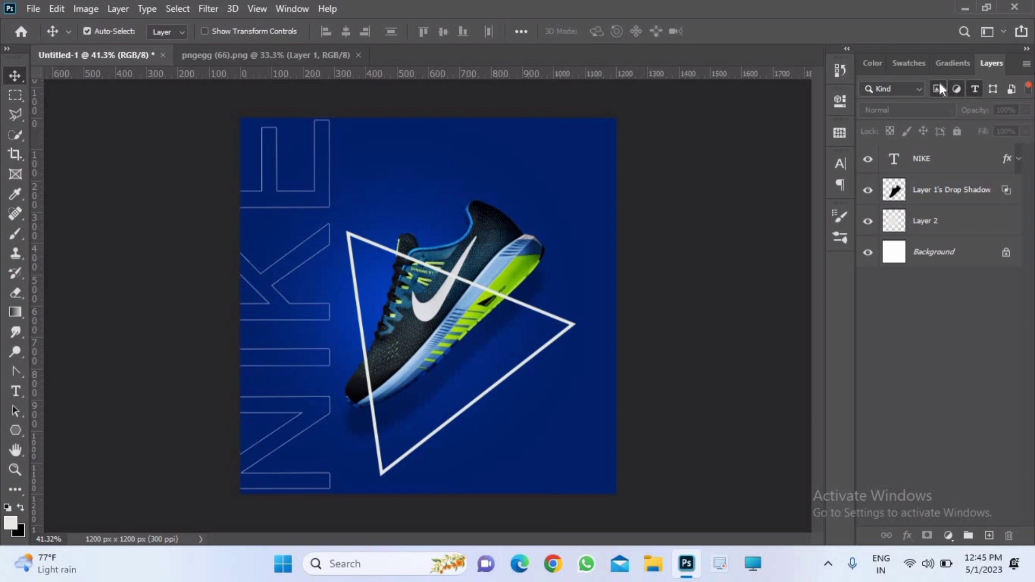
{"action": "left_click", "coordinate": [993, 89]}
{"action": "left_click", "coordinate": [1012, 88]}
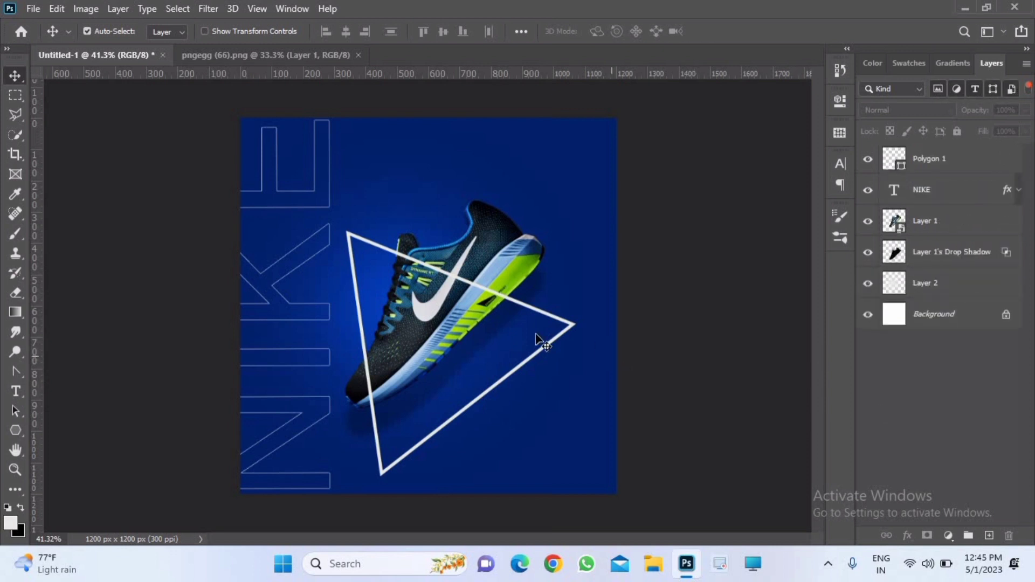
{"action": "left_click", "coordinate": [534, 306]}
{"action": "left_click", "coordinate": [513, 213]}
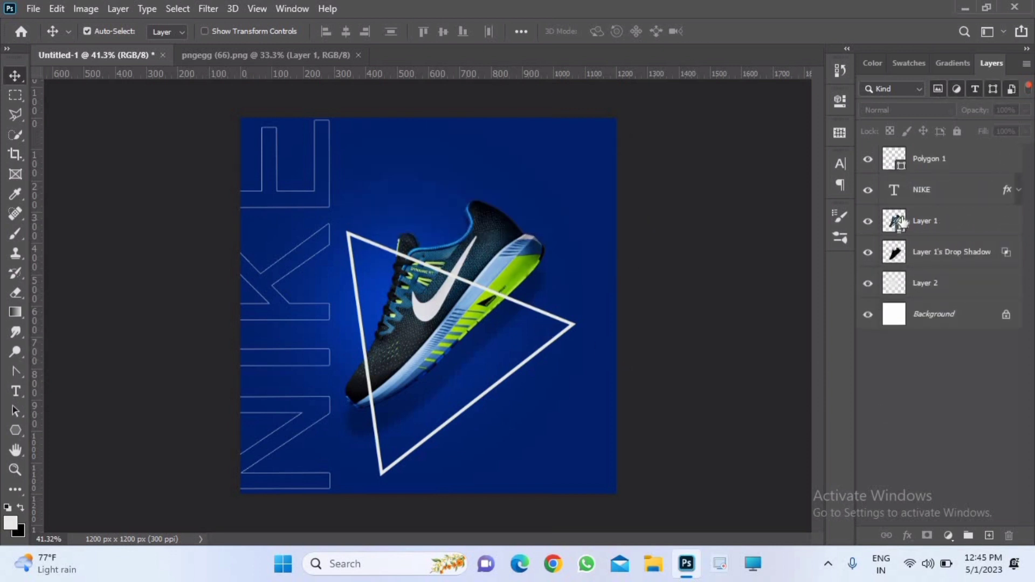
- Select the Polygon 1 layer and move the triangle slightly upward on the canvas
{"action": "left_click", "coordinate": [866, 162]}
{"action": "left_click", "coordinate": [868, 160]}
{"action": "left_click", "coordinate": [986, 158]}
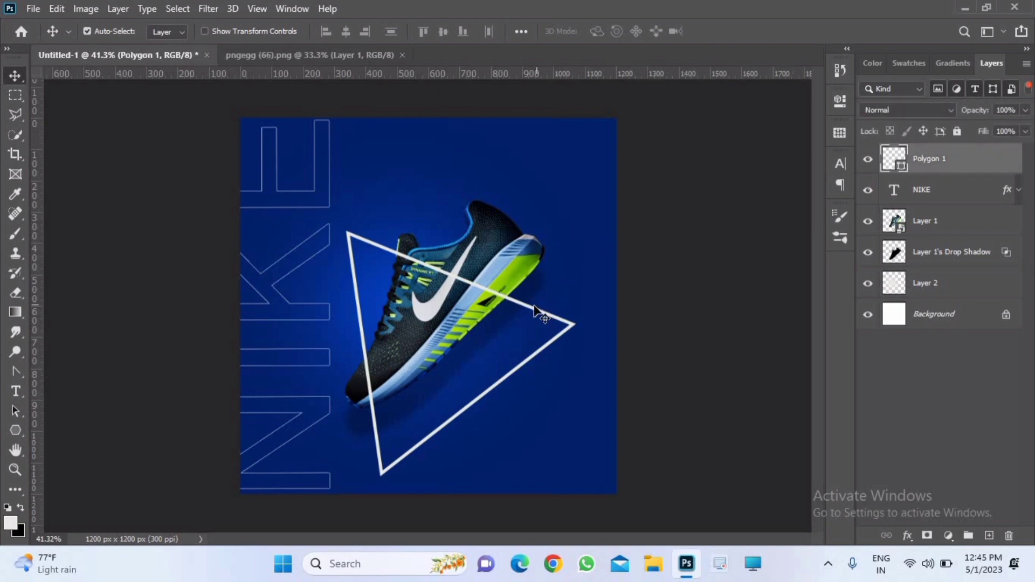
{"action": "left_click_drag", "start_coordinate": [535, 307], "coordinate": [534, 295]}
- Apply the blue outer glow to the triangle again with 64% opacity, 6% noise, 18% spread and 21 px size
{"action": "right_click", "coordinate": [965, 156]}
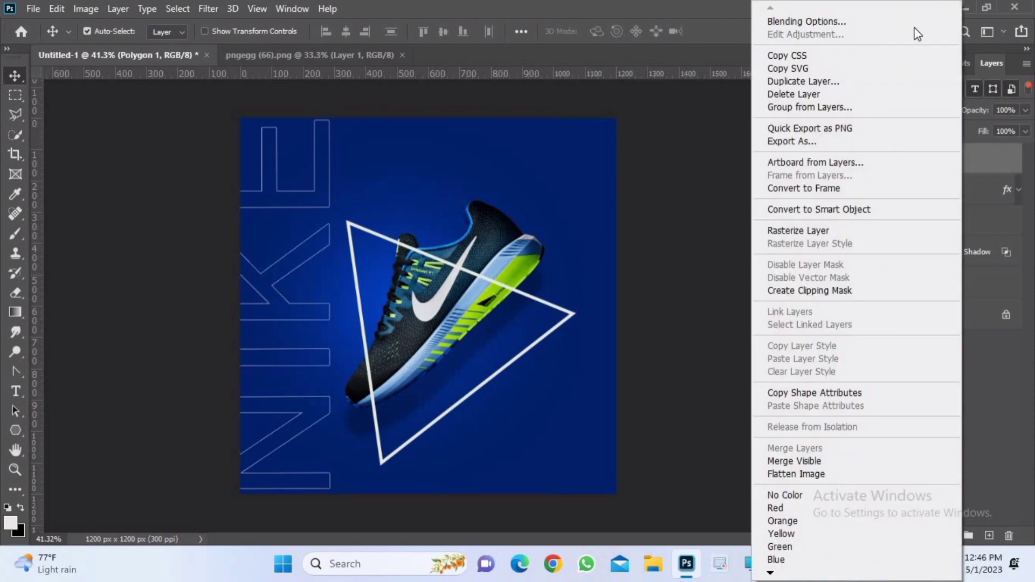
{"action": "left_click", "coordinate": [911, 20]}
{"action": "left_click", "coordinate": [507, 334]}
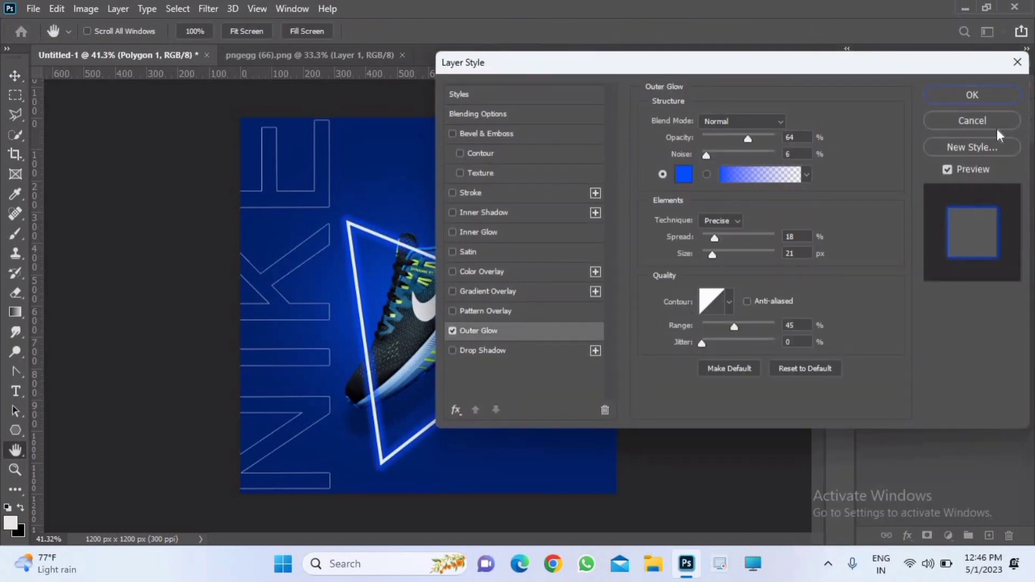
{"action": "left_click", "coordinate": [1000, 101]}
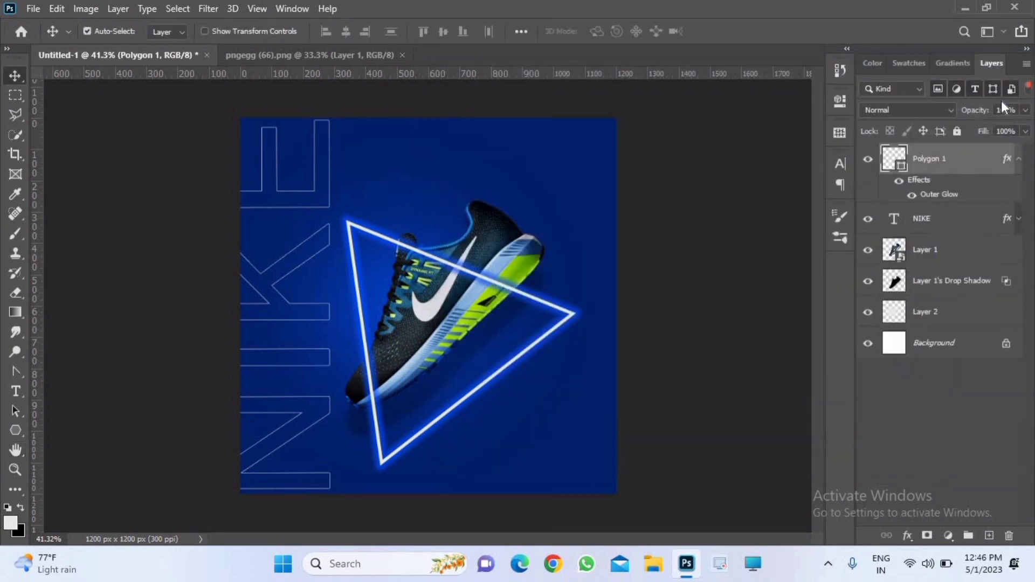
- Collapse the Polygon 1 effects list and move the NIKE text layer down to directly above the Background
{"action": "left_click", "coordinate": [1019, 160]}
{"action": "left_click_drag", "start_coordinate": [941, 190], "coordinate": [922, 303]}
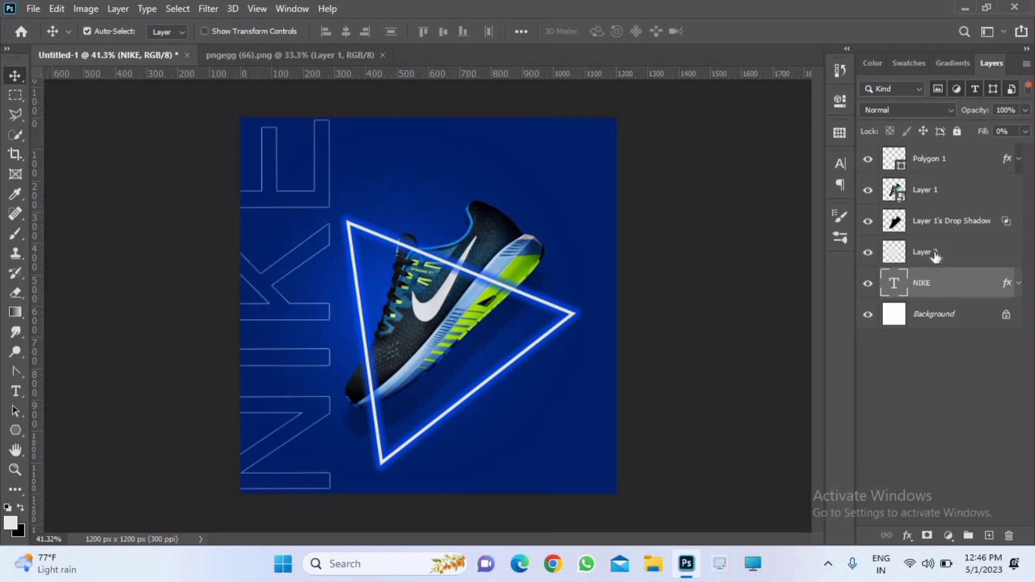
- Scale up the Layer 2 glow proportionally so that it extends well beyond the canvas on all sides
{"action": "left_click_drag", "start_coordinate": [935, 257], "coordinate": [927, 284]}
{"action": "key", "text": "ctrl+t"}
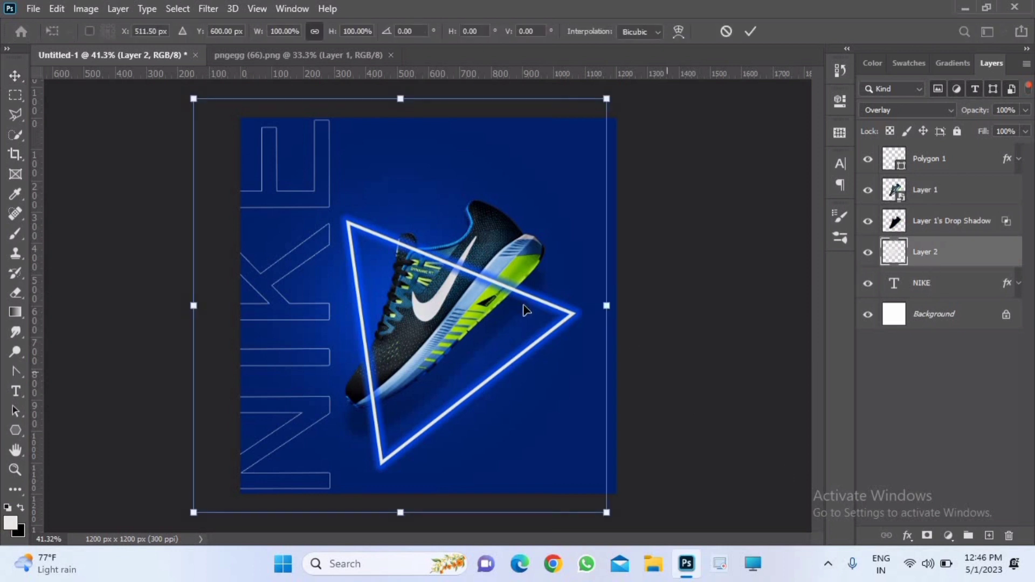
{"action": "left_click_drag", "start_coordinate": [634, 308], "coordinate": [735, 324]}
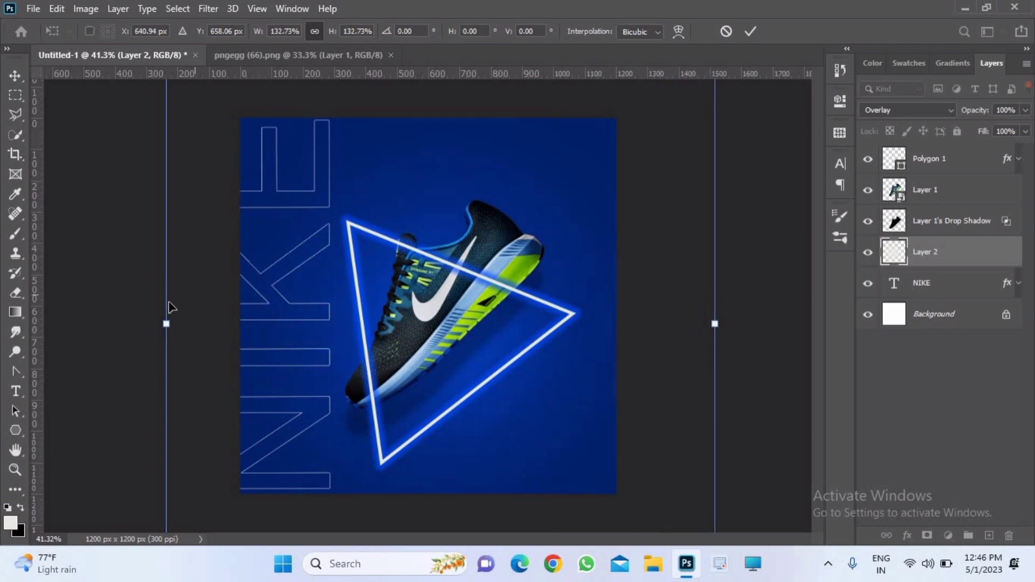
{"action": "left_click_drag", "start_coordinate": [159, 323], "coordinate": [116, 323]}
{"action": "left_click", "coordinate": [749, 31]}
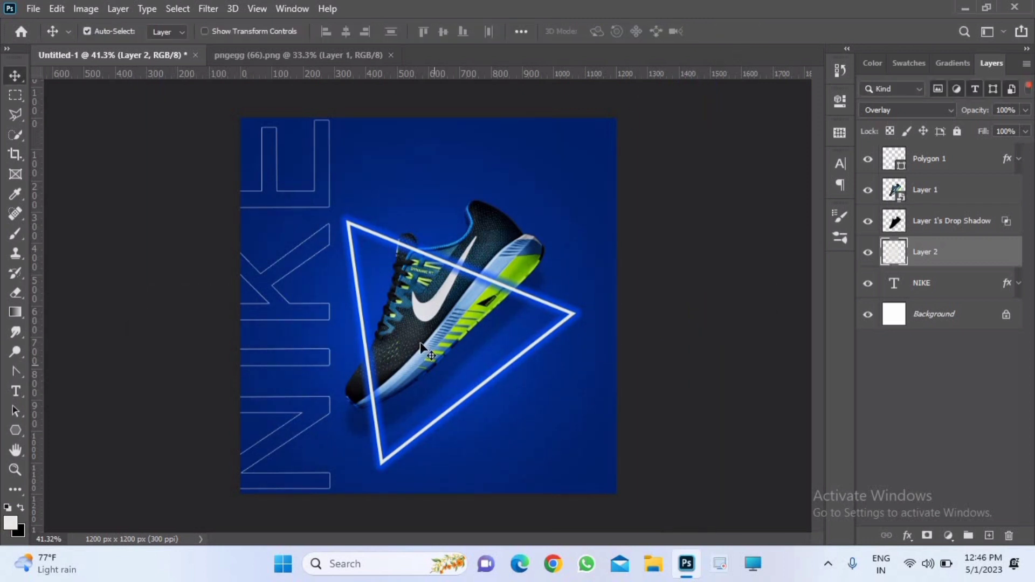
- Move the shoe slightly down and place the Polygon 1 layer beneath the shoe's drop shadow layer
{"action": "left_click_drag", "start_coordinate": [423, 350], "coordinate": [423, 349]}
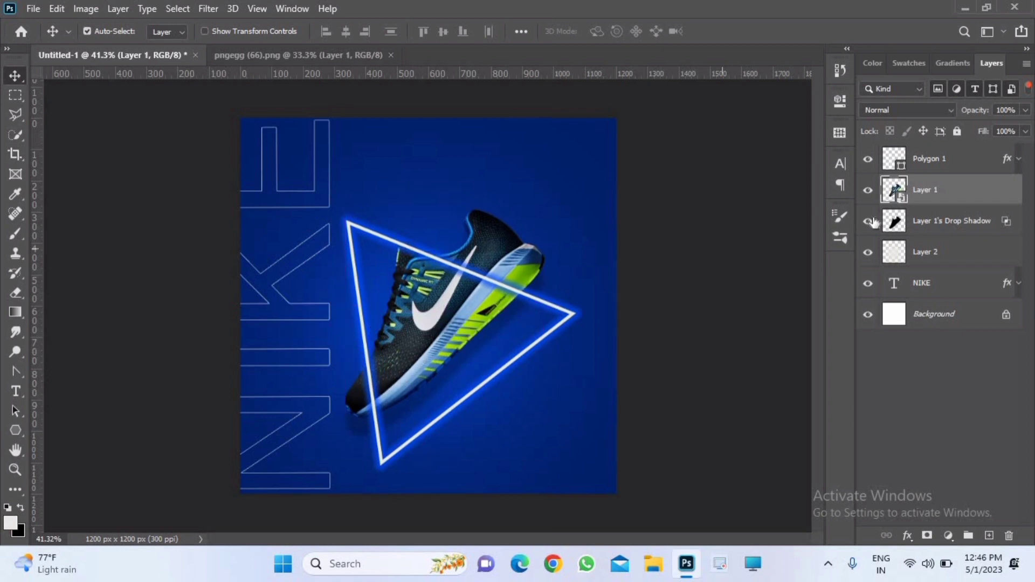
{"action": "left_click", "coordinate": [867, 158]}
{"action": "left_click", "coordinate": [868, 158]}
{"action": "left_click_drag", "start_coordinate": [963, 248], "coordinate": [949, 255]}
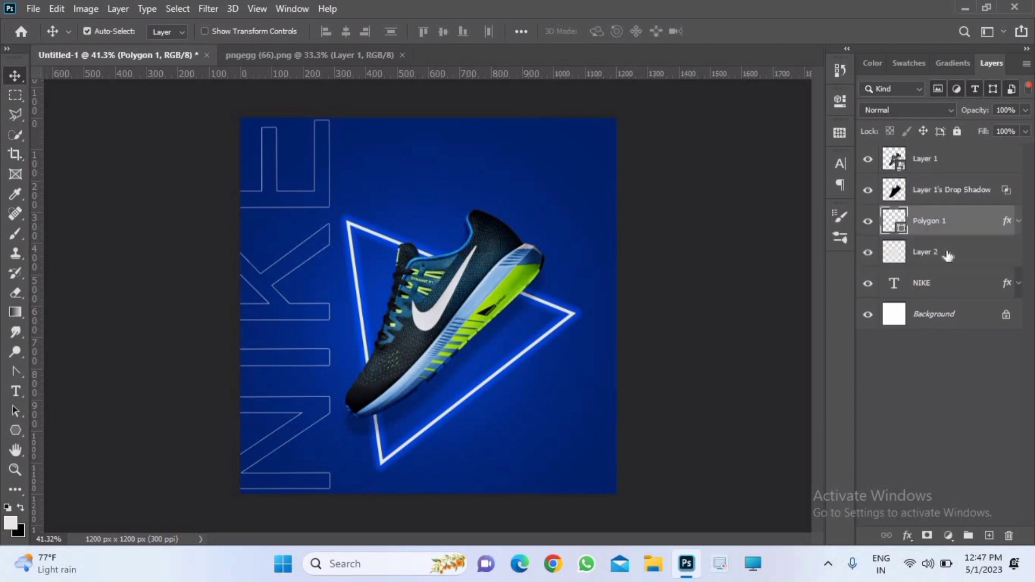
- Convert the Polygon 1 layer to a smart object
{"action": "left_click", "coordinate": [950, 251]}
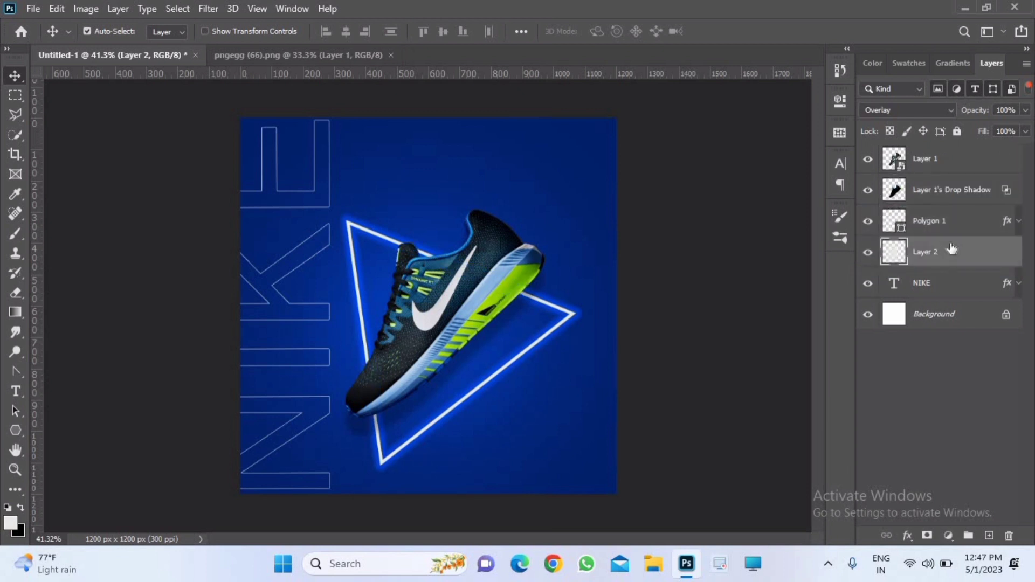
{"action": "left_click", "coordinate": [901, 231]}
{"action": "right_click", "coordinate": [900, 227]}
{"action": "right_click", "coordinate": [889, 221]}
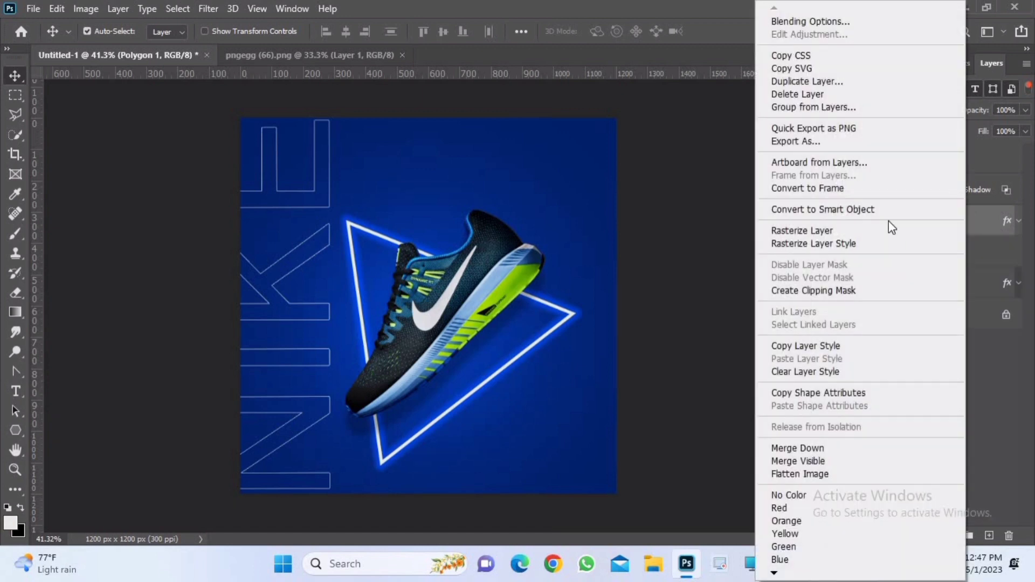
{"action": "left_click", "coordinate": [889, 209]}
- Try to mask the shoe layer with a selection loaded from the triangle, and undo the mask and selection
{"action": "left_click", "coordinate": [901, 231], "text": "ctrl"}
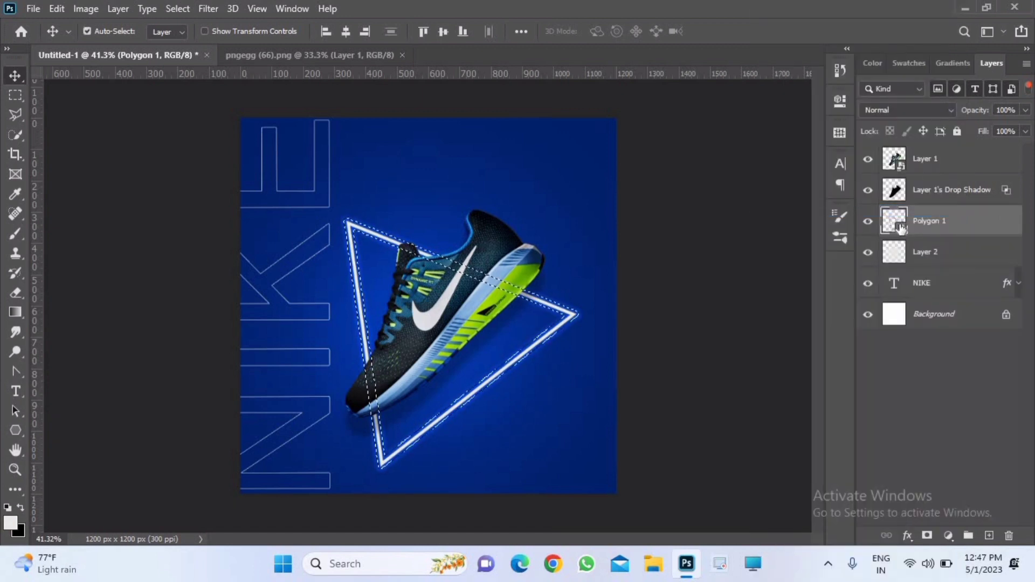
{"action": "left_click", "coordinate": [928, 158]}
{"action": "left_click", "coordinate": [926, 535]}
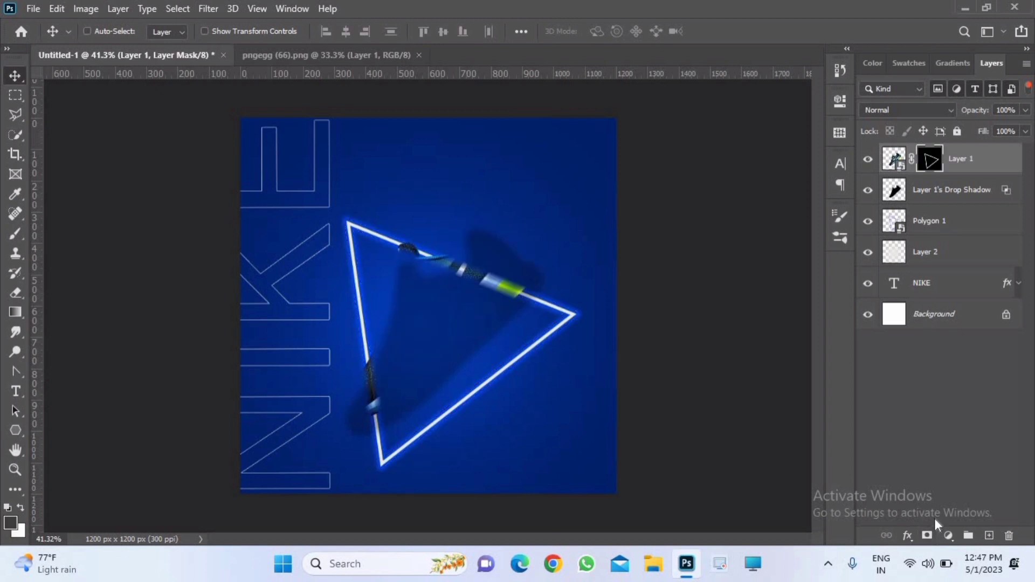
{"action": "key", "text": "ctrl+z"}
{"action": "key", "text": "ctrl+d"}
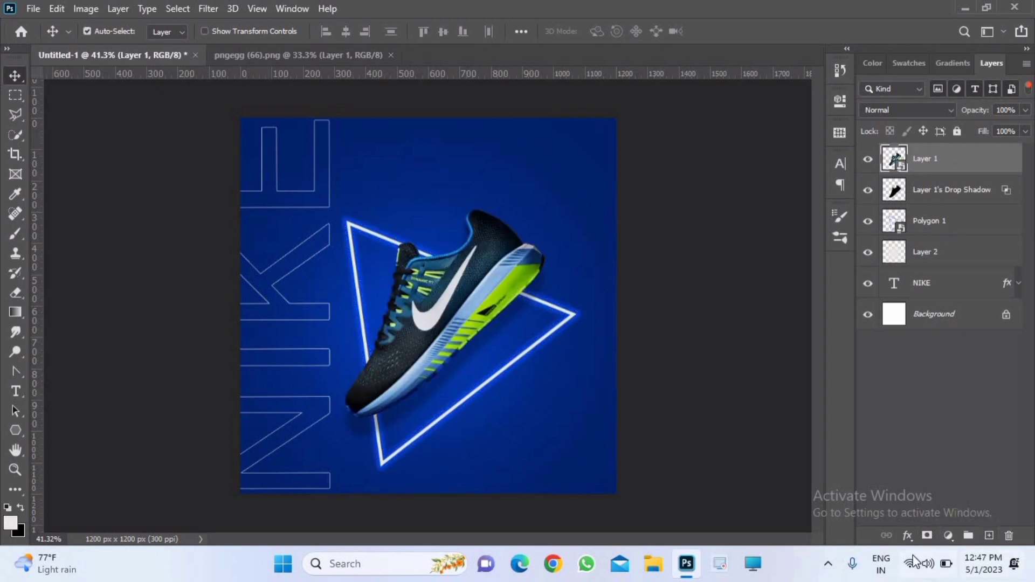
- Add an empty layer mask to the shoe layer, load the triangle's outline as a selection and make the mask active
{"action": "left_click", "coordinate": [926, 535]}
{"action": "right_click", "coordinate": [899, 232]}
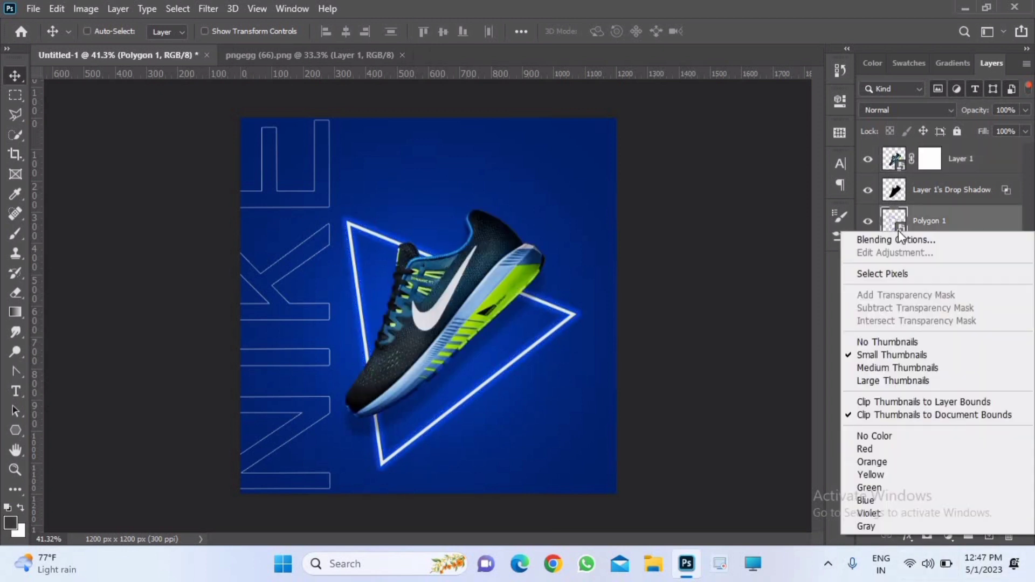
{"action": "left_click", "coordinate": [899, 230]}
{"action": "right_click", "coordinate": [899, 230]}
{"action": "left_click", "coordinate": [722, 327]}
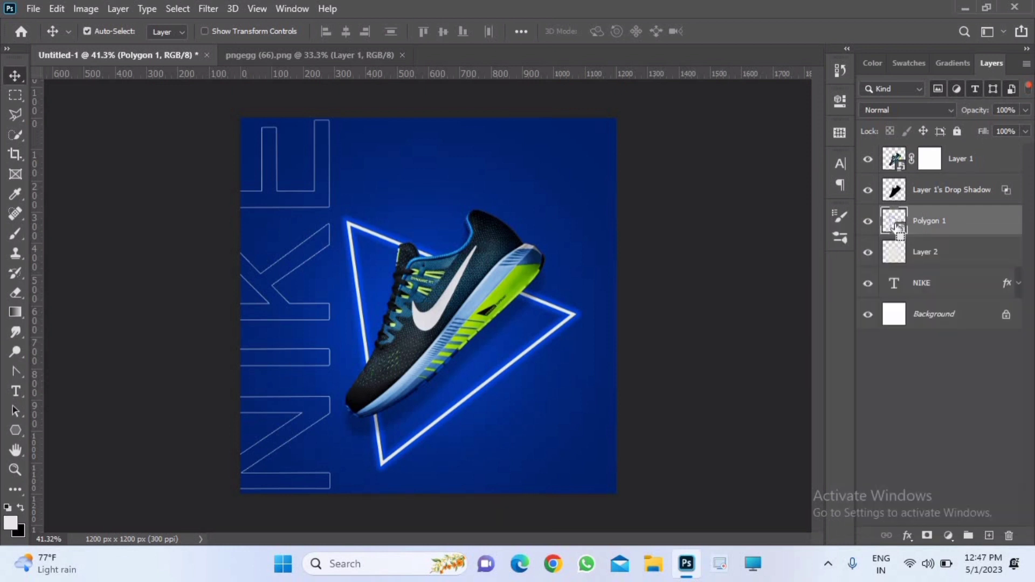
{"action": "left_click", "coordinate": [898, 229], "text": "ctrl"}
{"action": "left_click", "coordinate": [929, 159]}
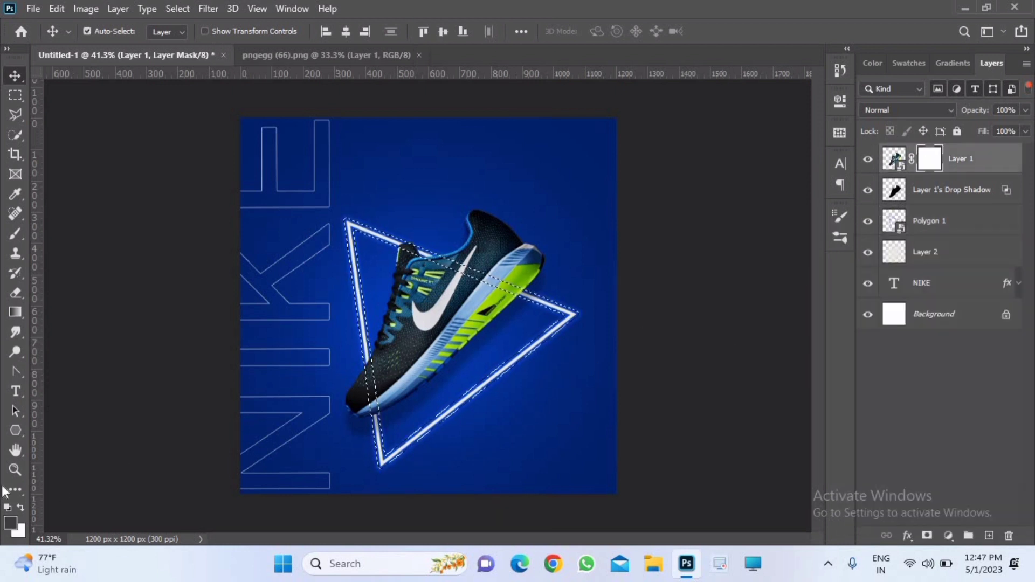
- Set the foreground colour to near-white fdfbfb and activate the Brush tool for work on the shoe's mask
{"action": "left_click", "coordinate": [10, 522]}
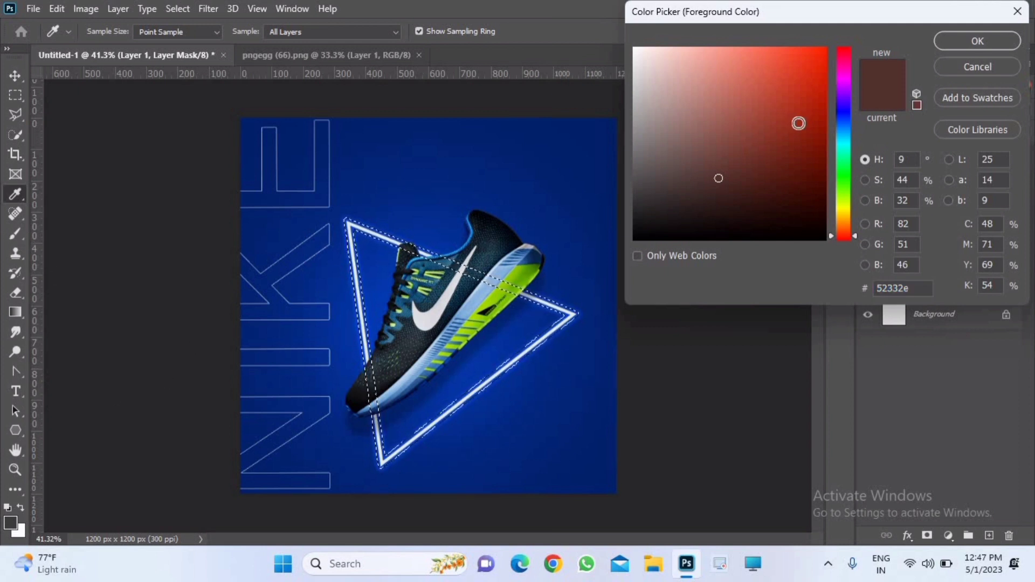
{"action": "mouse_move", "coordinate": [799, 124]}
{"action": "left_mouse_down"}
{"action": "mouse_move", "coordinate": [792, 103]}
{"action": "mouse_move", "coordinate": [690, 81]}
{"action": "mouse_move", "coordinate": [635, 49]}
{"action": "left_mouse_up"}
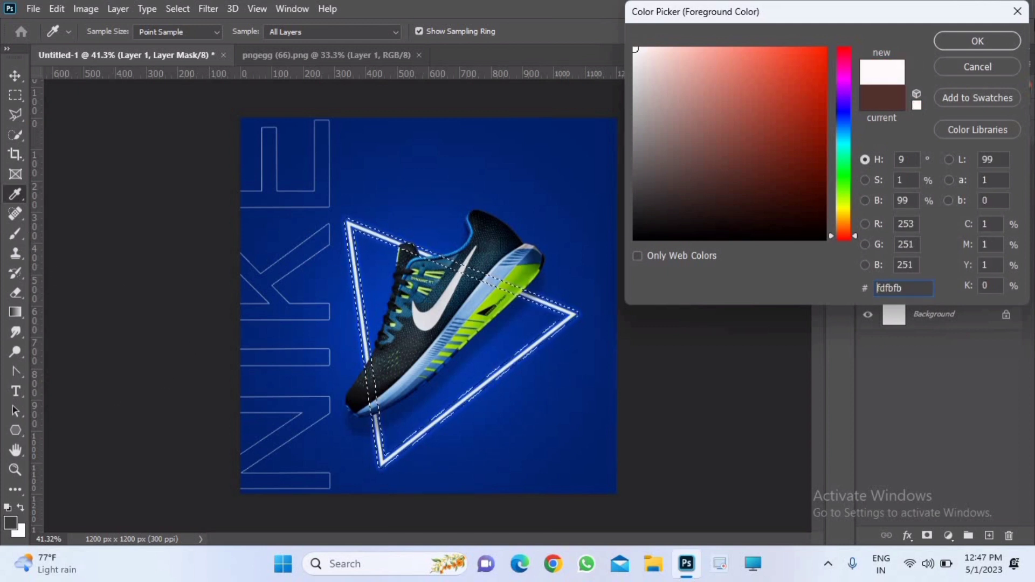
{"action": "left_click", "coordinate": [977, 40]}
{"action": "left_click", "coordinate": [15, 233]}
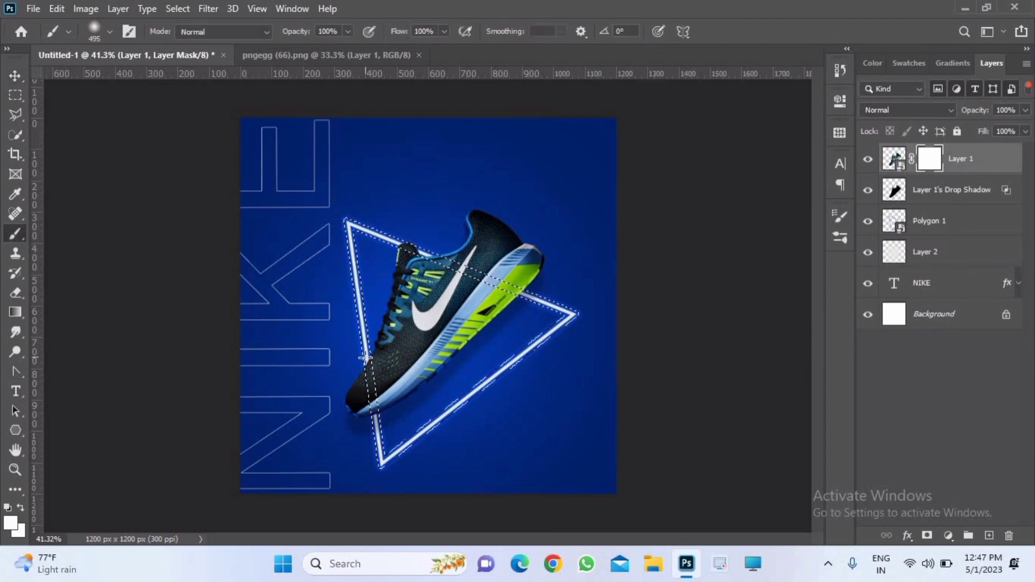
{"action": "scroll", "coordinate": [373, 393], "scroll_direction": "up", "scroll_amount": 4}
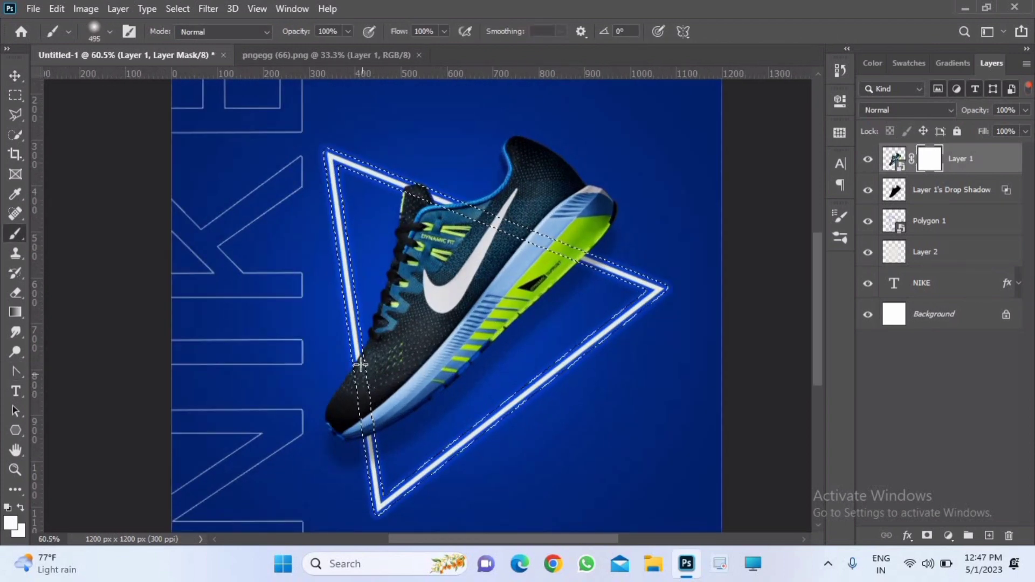
- Try to raise Polygon 1 above the shoe and to brush on it in black, and return to the shoe layer's mask
{"action": "left_click_drag", "start_coordinate": [928, 236], "coordinate": [944, 154]}
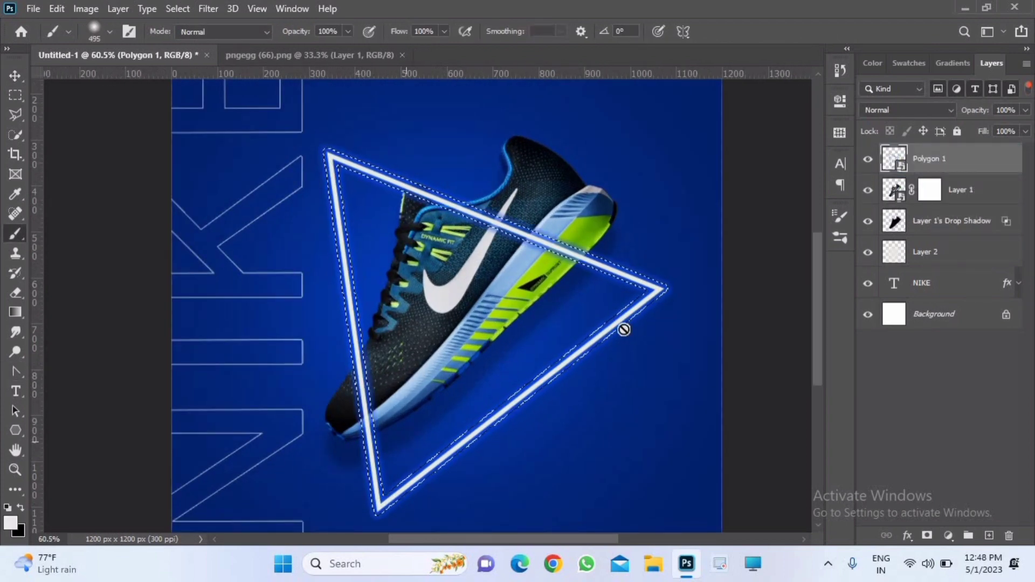
{"action": "key", "text": "ctrl+z"}
{"action": "key", "text": "x"}
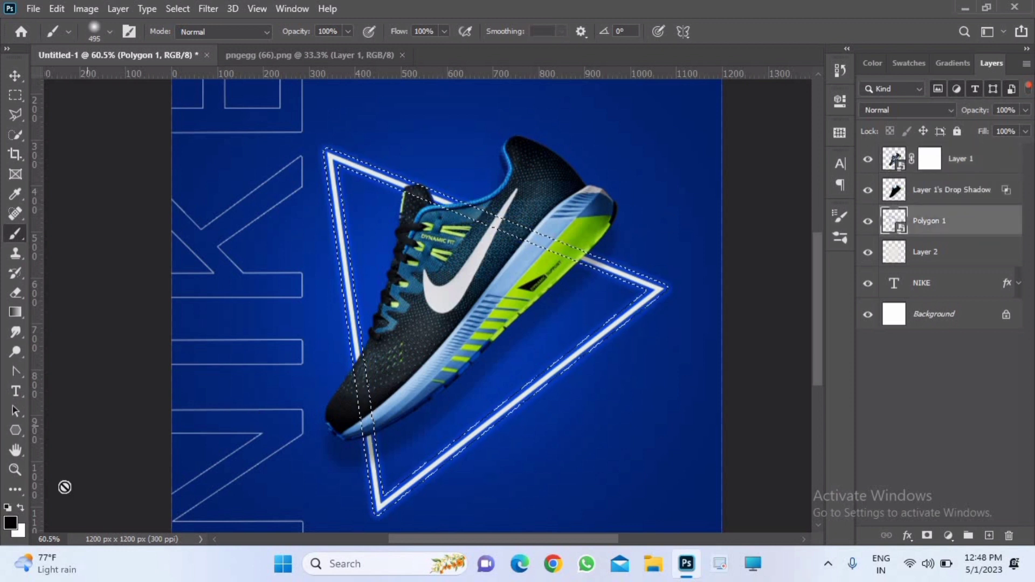
{"action": "left_click", "coordinate": [79, 365]}
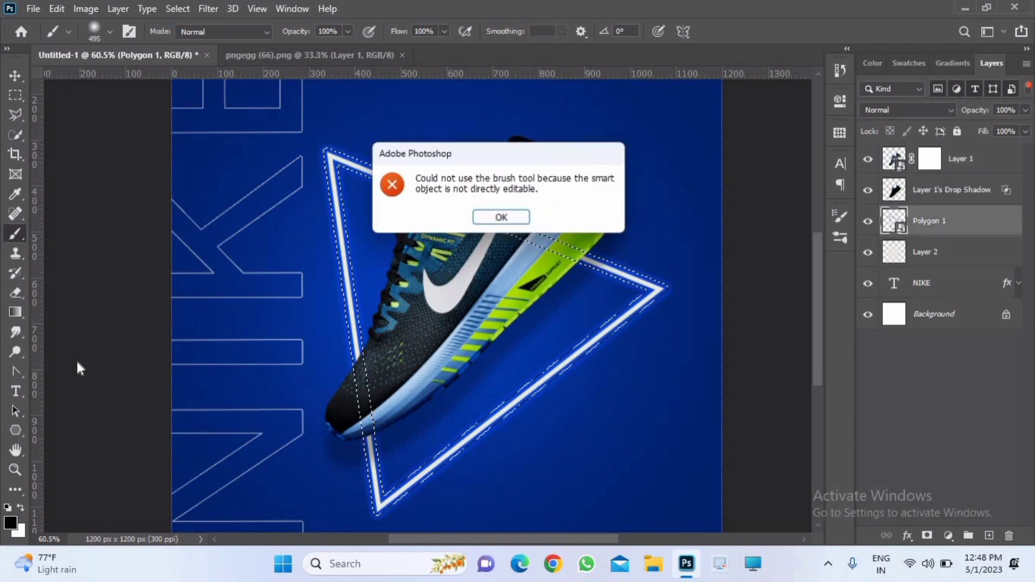
{"action": "left_click", "coordinate": [502, 217]}
{"action": "left_click", "coordinate": [24, 268]}
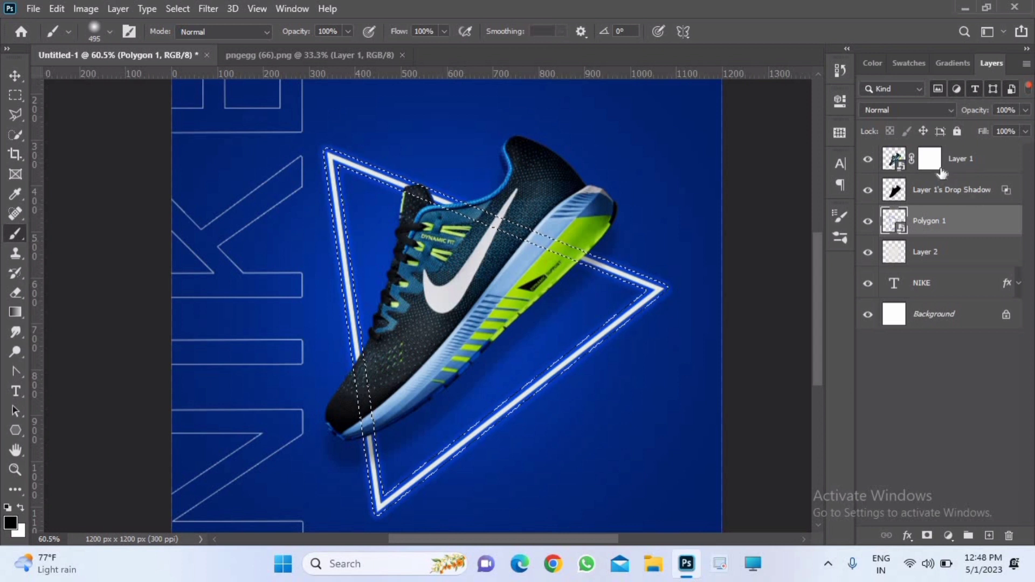
{"action": "left_click", "coordinate": [938, 169]}
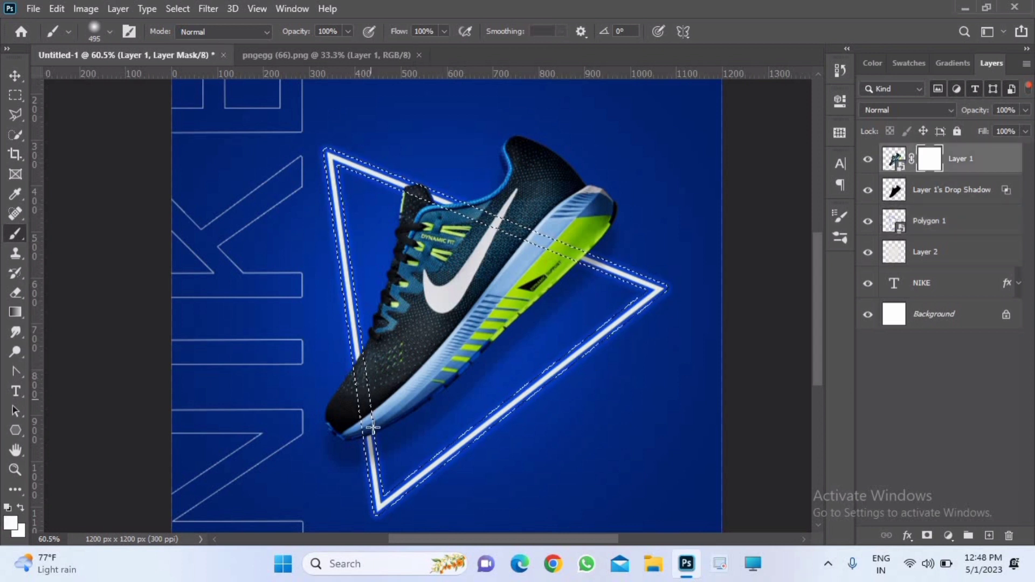
- Set the foreground to a mid grey and paint the shoe's mask where the triangle crosses the toe
{"action": "left_click", "coordinate": [10, 522]}
{"action": "left_click", "coordinate": [659, 155]}
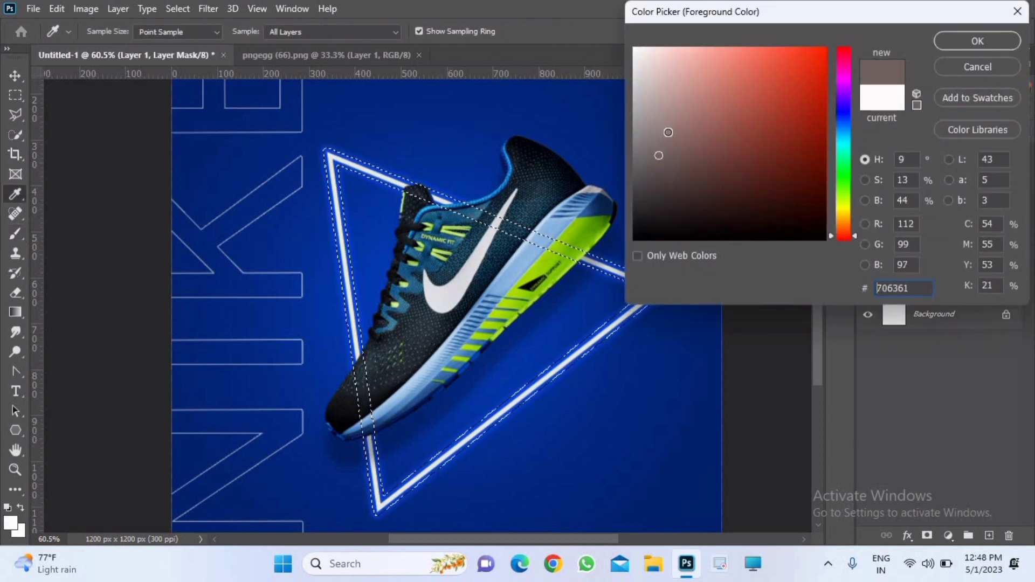
{"action": "left_click_drag", "start_coordinate": [668, 132], "coordinate": [644, 114]}
{"action": "left_click", "coordinate": [977, 41]}
{"action": "key", "text": "b"}
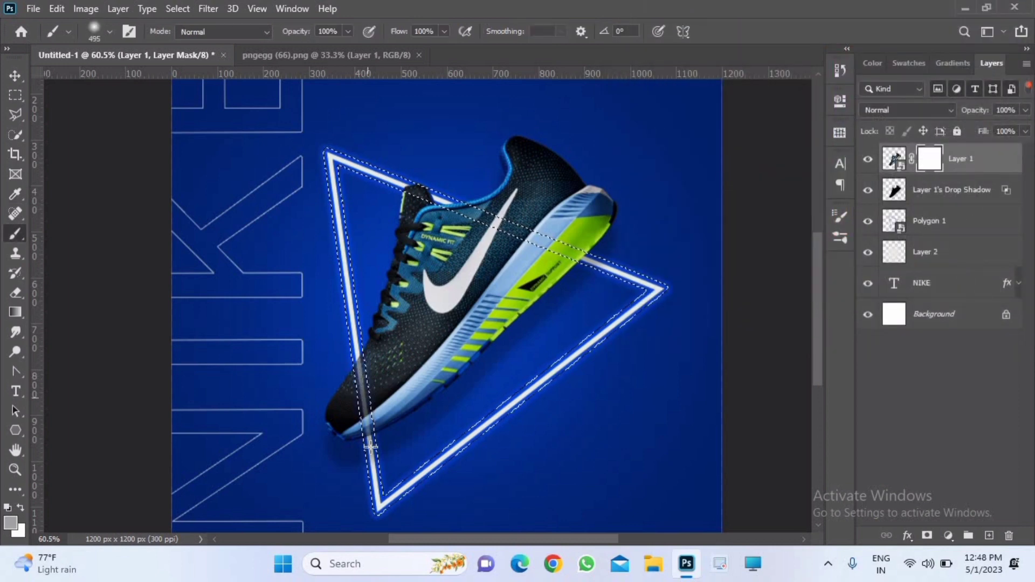
- Set the foreground to light grey dcd7d6 and brush over the same strip of the mask at the toe
{"action": "left_click", "coordinate": [11, 521]}
{"action": "left_click_drag", "start_coordinate": [644, 95], "coordinate": [641, 70]}
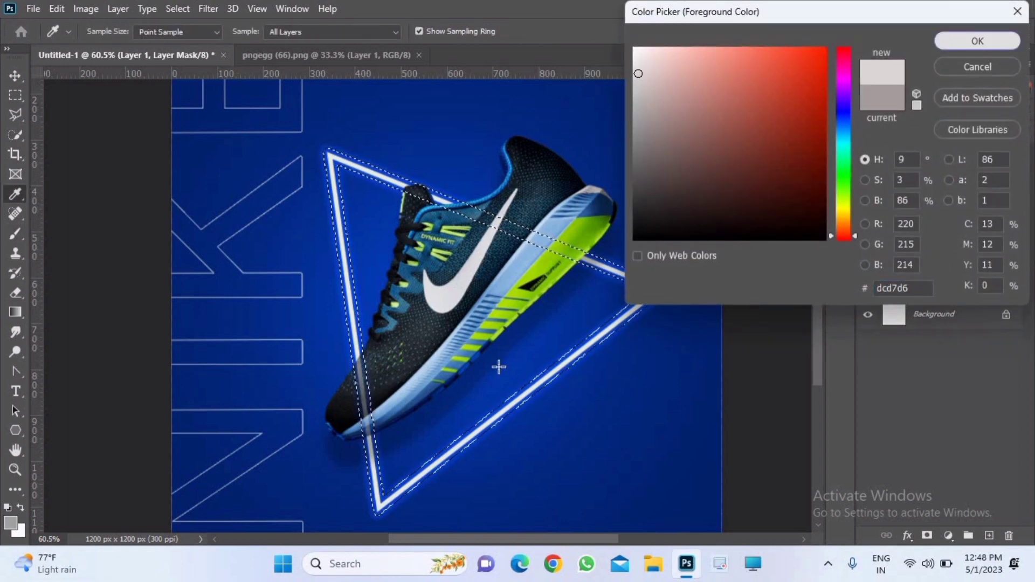
{"action": "left_click", "coordinate": [977, 41]}
- Set the foreground to near-black 060606, paint the mask so the triangle's line crosses over the toe, and clear the selection
{"action": "left_click", "coordinate": [11, 521]}
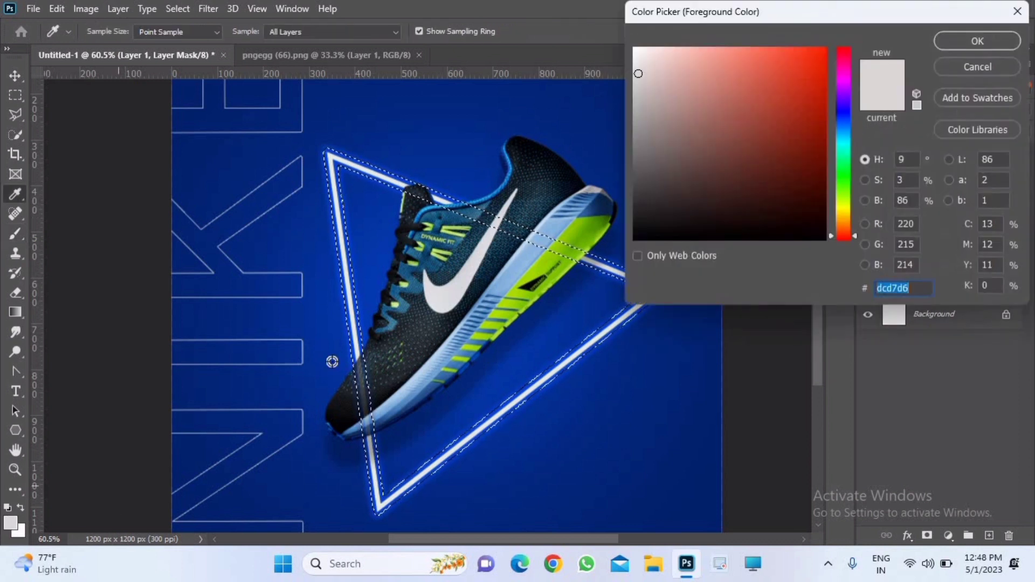
{"action": "left_click", "coordinate": [383, 406]}
{"action": "left_click", "coordinate": [394, 409]}
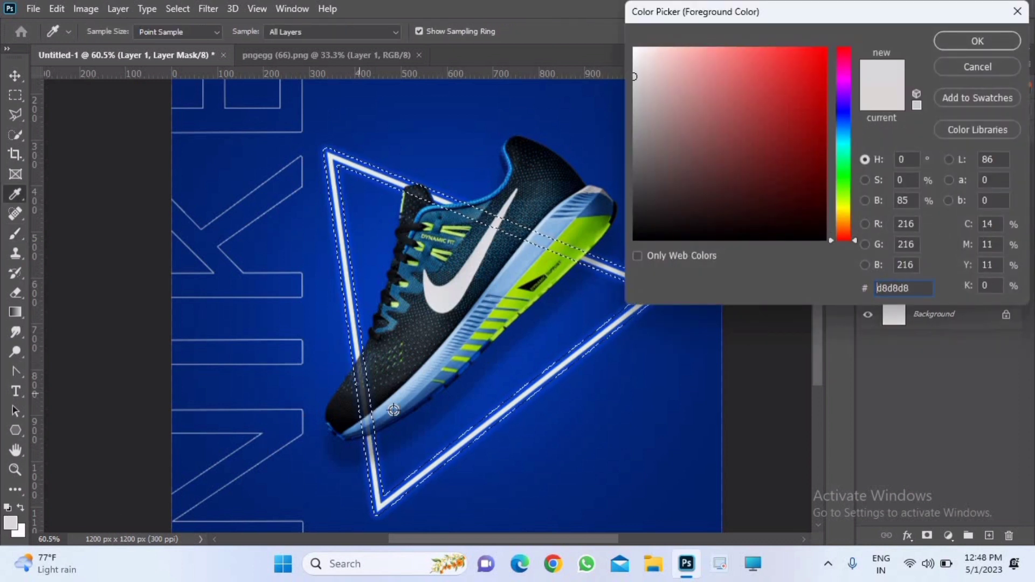
{"action": "type", "text": "000000"}
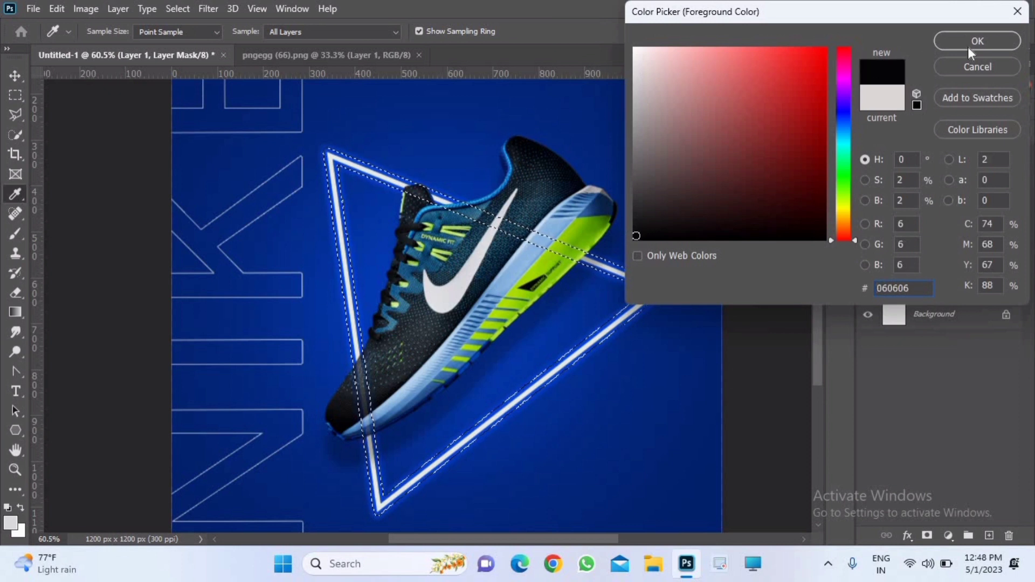
{"action": "left_click", "coordinate": [976, 41]}
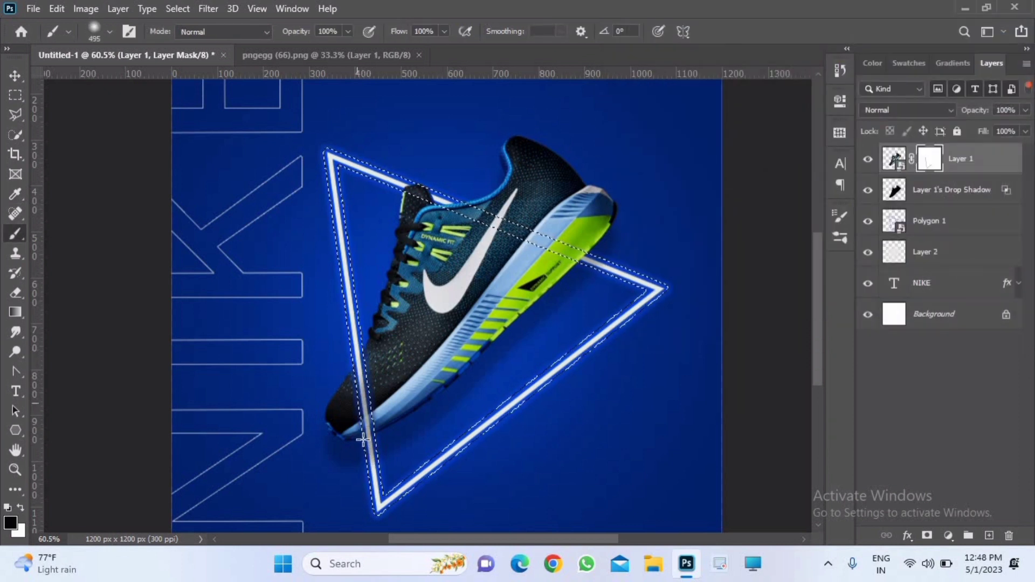
{"action": "key", "text": "ctrl+d"}
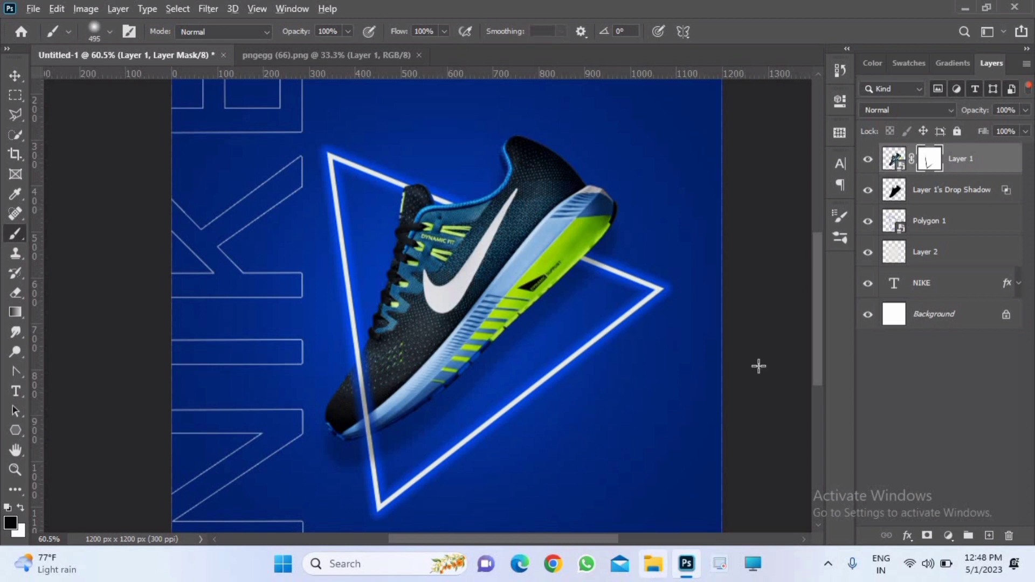
{"action": "scroll", "coordinate": [758, 365], "scroll_direction": "down", "scroll_amount": 3}
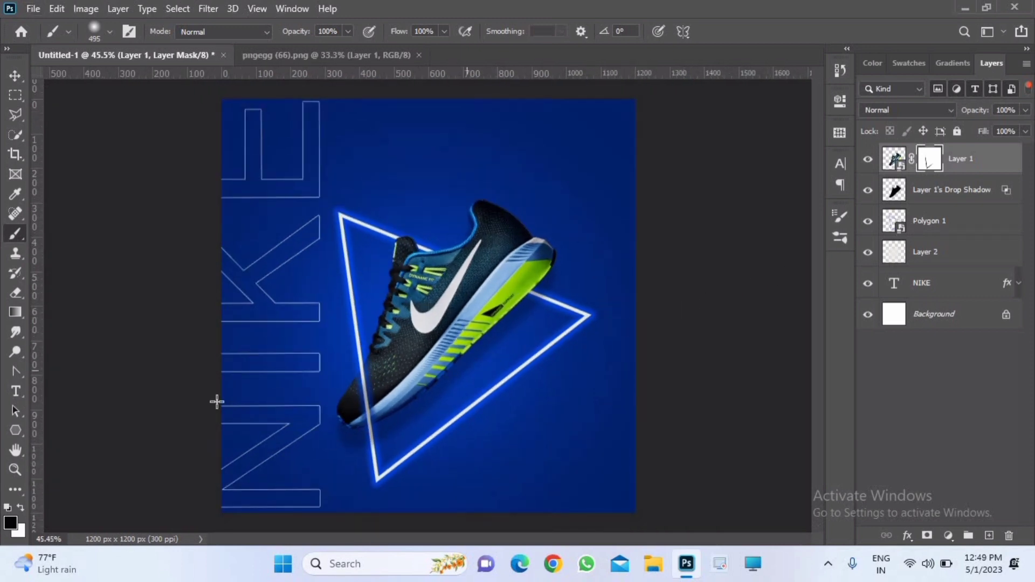
- Switch to the Move tool and open the black fabric image cat-han-W_5Eakb1598-unsplash (1) from Downloads
{"action": "left_click", "coordinate": [21, 77]}
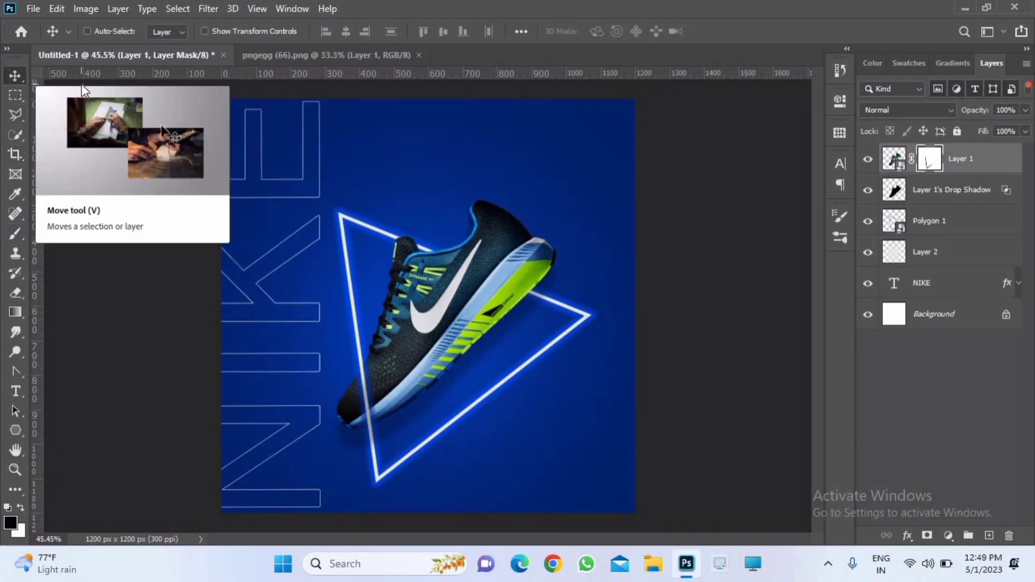
{"action": "key", "text": "ctrl+o"}
{"action": "scroll", "coordinate": [539, 242], "scroll_direction": "down", "scroll_amount": 5}
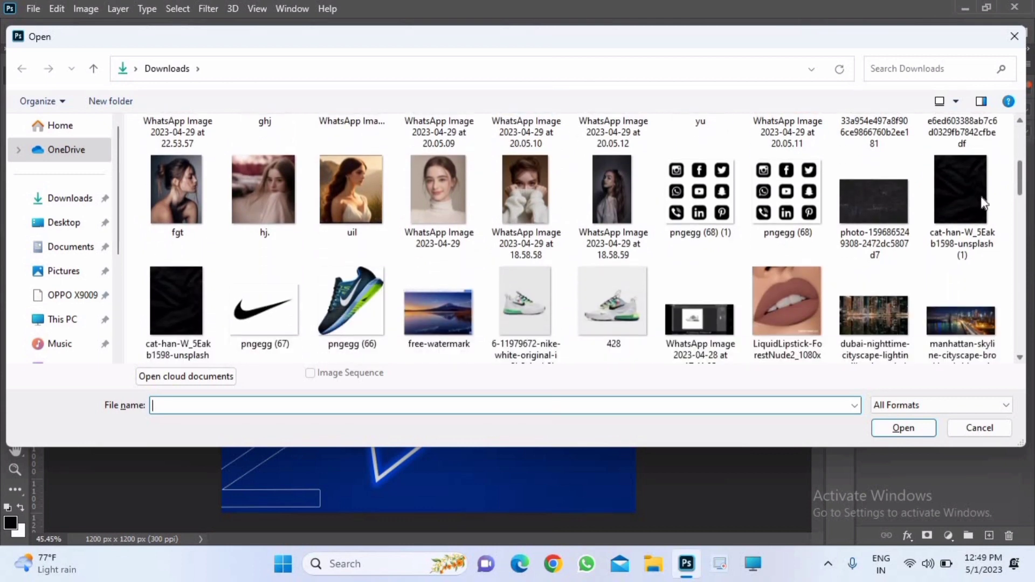
{"action": "left_click", "coordinate": [962, 199]}
{"action": "left_click", "coordinate": [931, 426]}
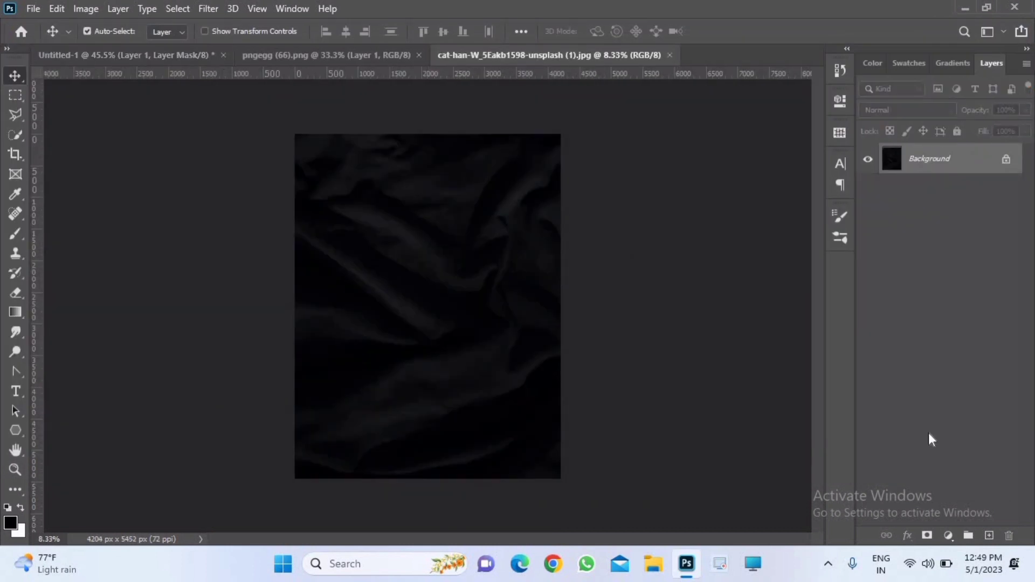
- Switch back to the poster document Untitled-1
{"action": "left_click", "coordinate": [141, 56]}
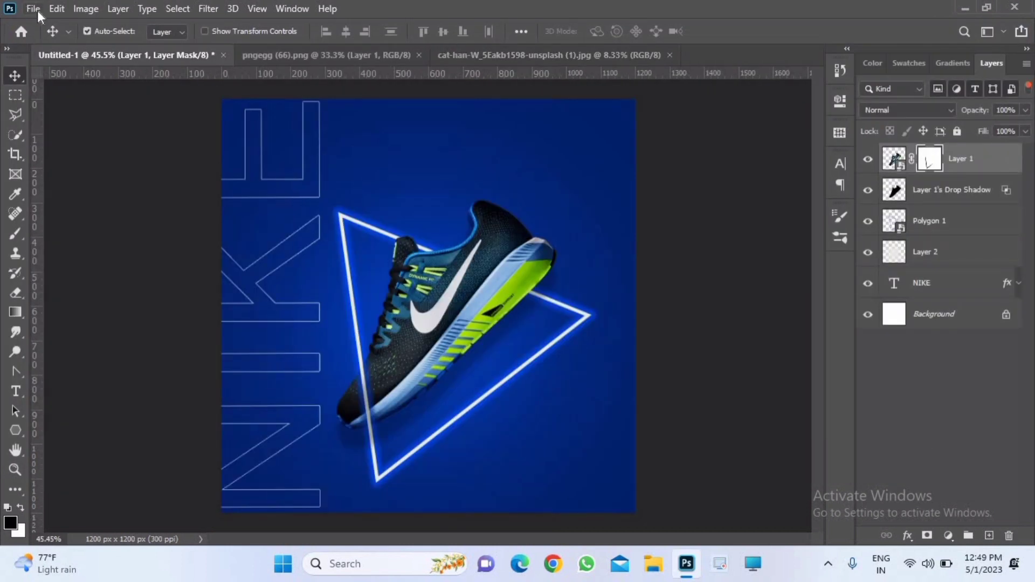
- Try embedding the black fabric image cat-han-W_5Eakb1598-unsplash (1) in the poster, enlarged to cover the canvas
{"action": "left_click", "coordinate": [33, 8]}
{"action": "left_click", "coordinate": [147, 306]}
{"action": "scroll", "coordinate": [539, 243], "scroll_direction": "down", "scroll_amount": 10}
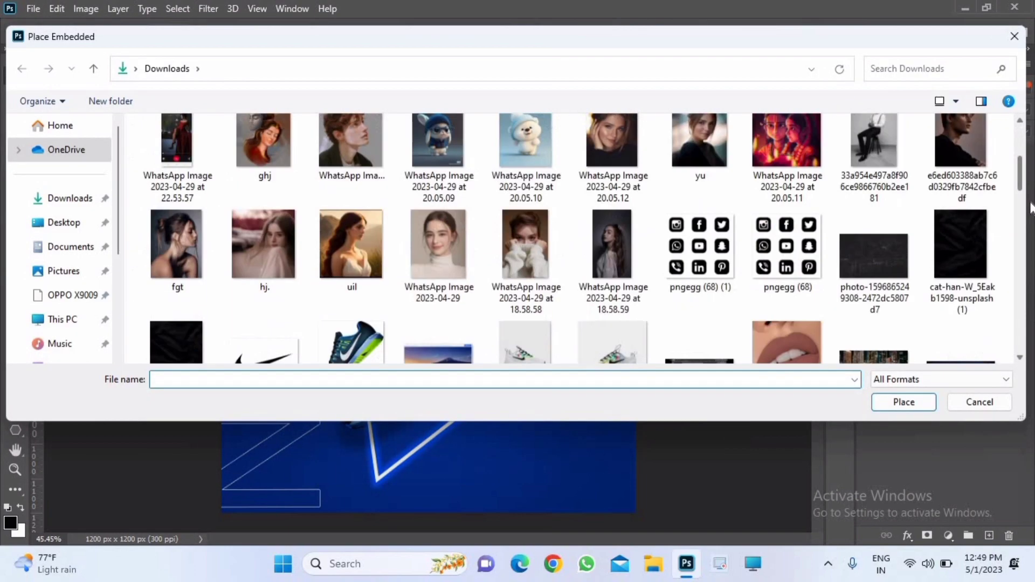
{"action": "scroll", "coordinate": [582, 238], "scroll_direction": "up", "scroll_amount": 3}
{"action": "left_click", "coordinate": [962, 242]}
{"action": "left_click", "coordinate": [891, 405]}
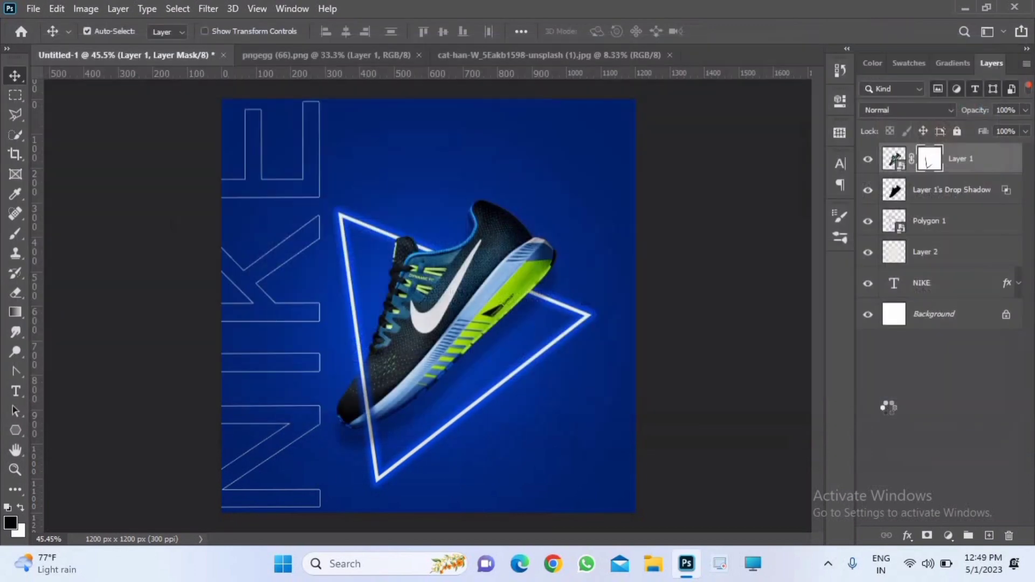
{"action": "left_click_drag", "start_coordinate": [587, 302], "coordinate": [663, 303]}
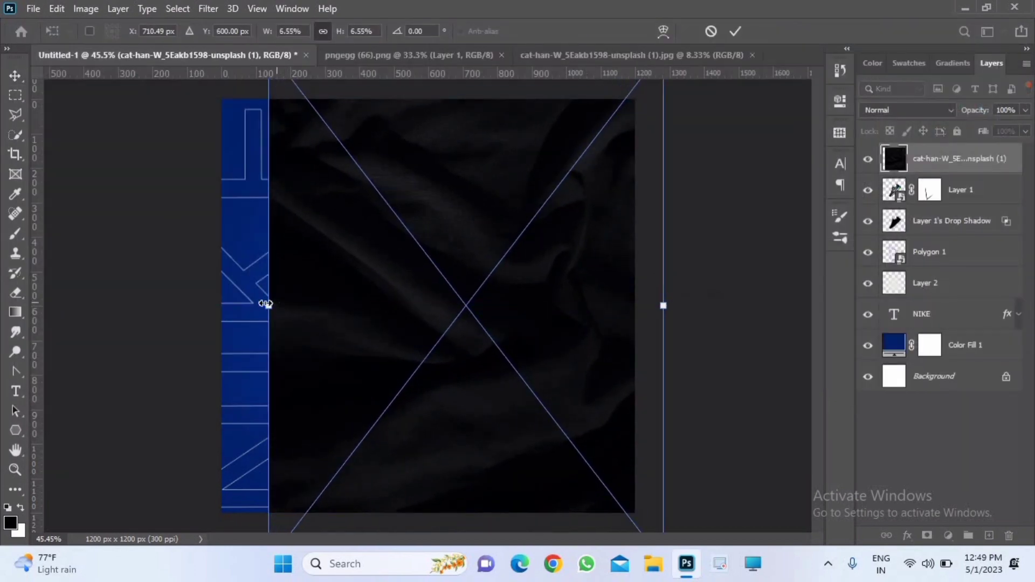
{"action": "left_click_drag", "start_coordinate": [268, 305], "coordinate": [207, 303]}
{"action": "key", "text": "Return"}
{"action": "key", "text": "Delete"}
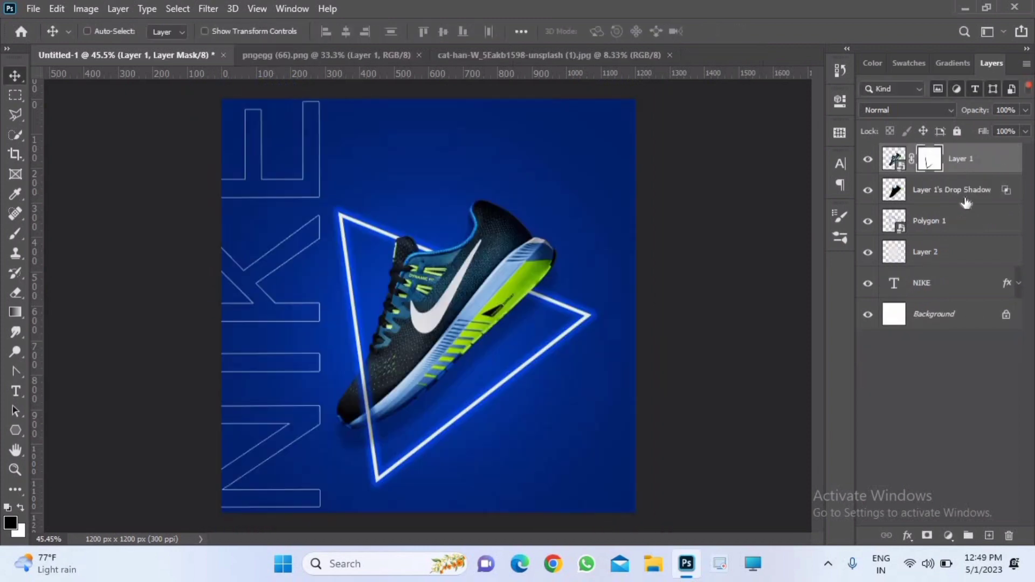
{"action": "left_click", "coordinate": [34, 9]}
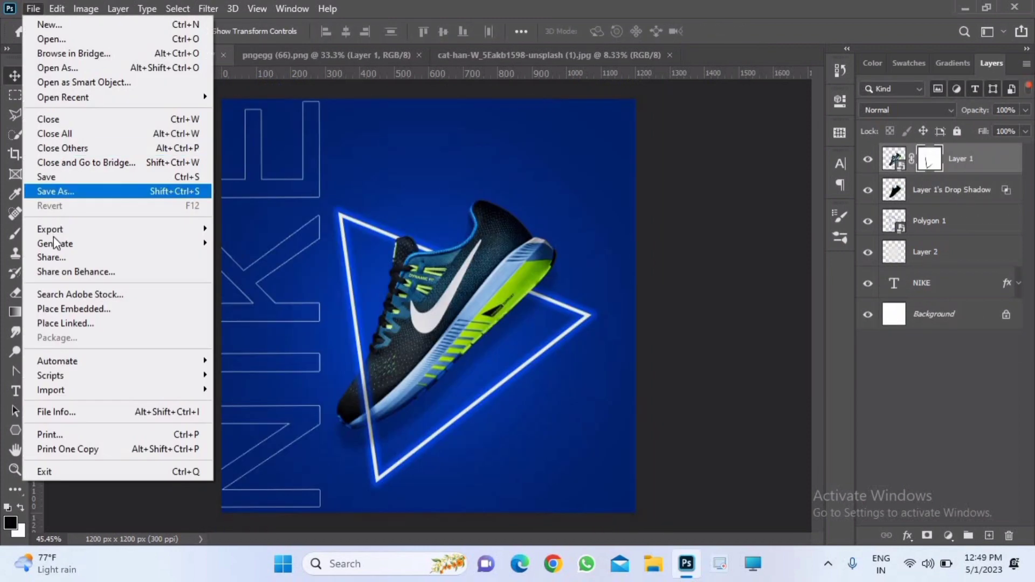
{"action": "left_click", "coordinate": [63, 311]}
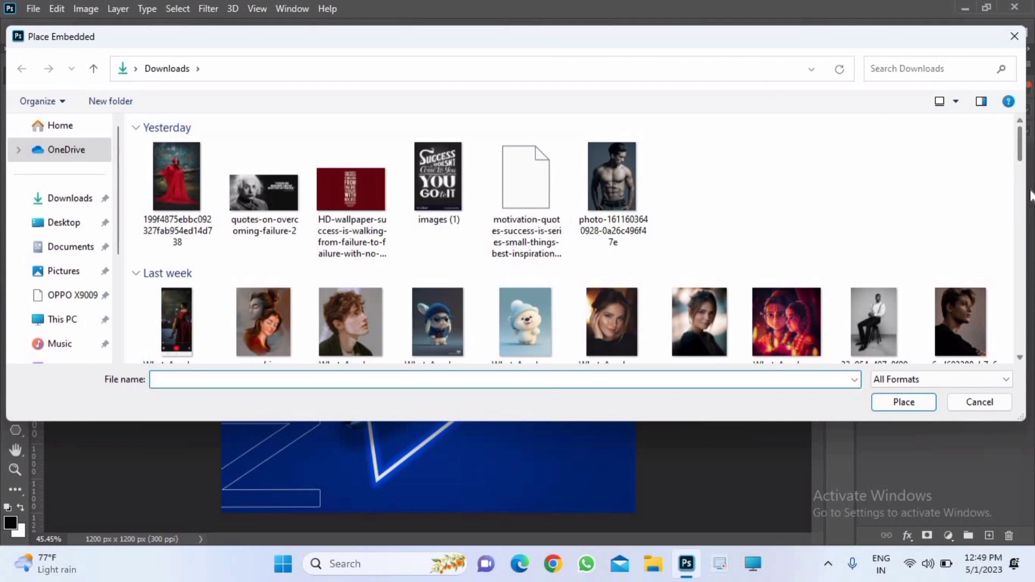
{"action": "scroll", "coordinate": [1022, 184], "scroll_direction": "down", "scroll_amount": 6}
{"action": "left_click_drag", "start_coordinate": [960, 183], "coordinate": [917, 356]}
{"action": "left_click", "coordinate": [929, 352]}
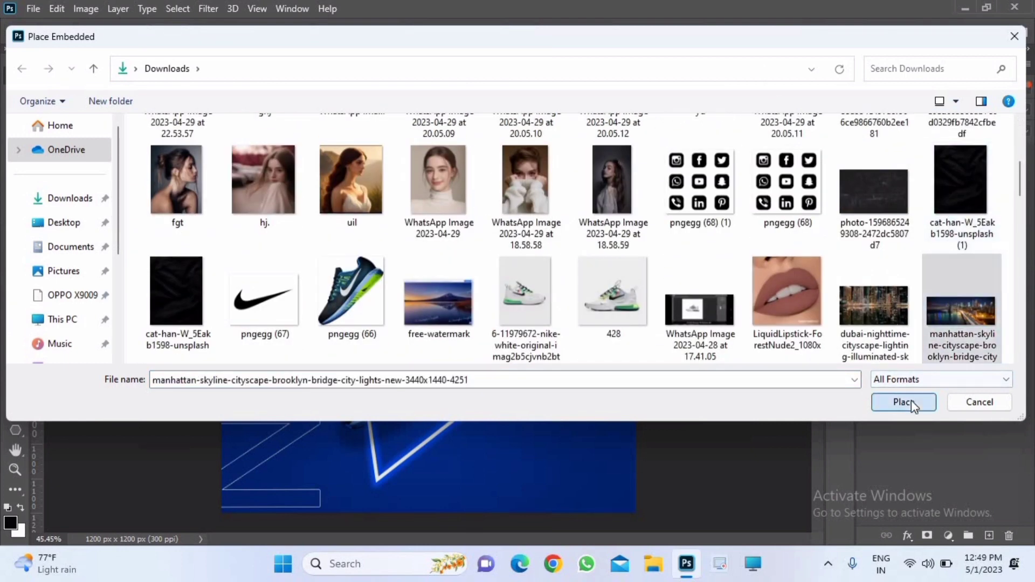
{"action": "left_click", "coordinate": [911, 401]}
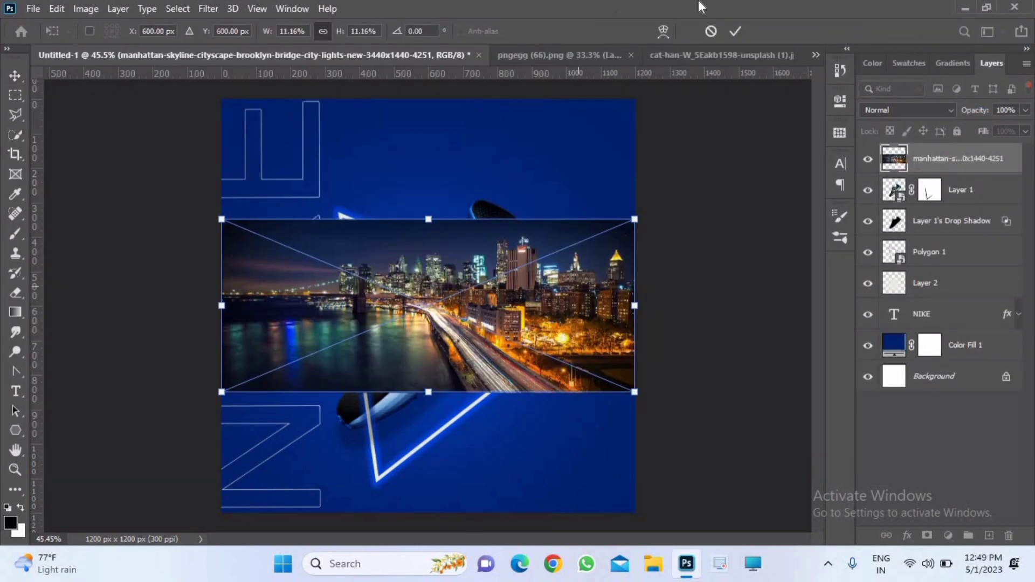
{"action": "left_click", "coordinate": [734, 32]}
{"action": "left_click", "coordinate": [868, 159]}
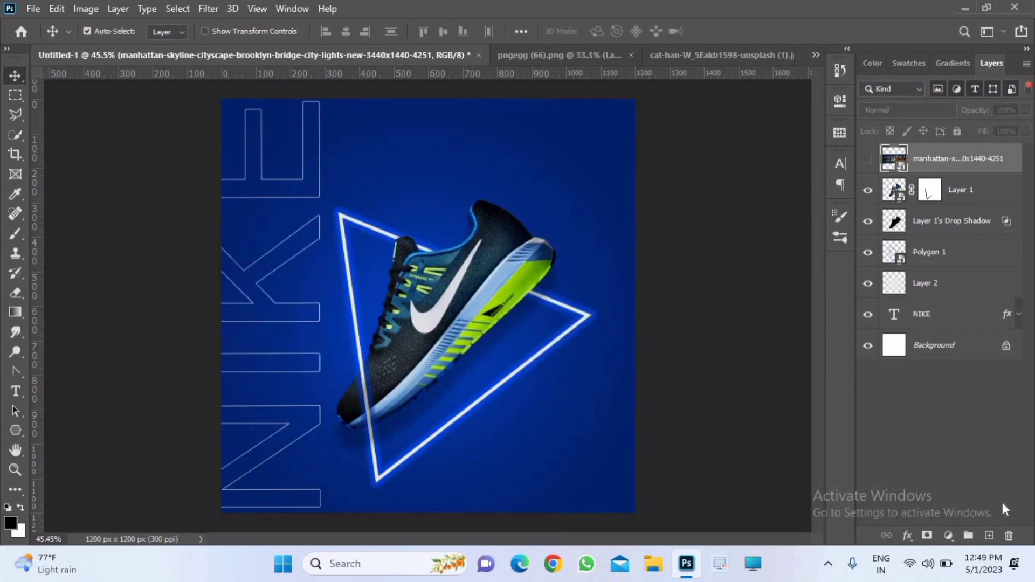
{"action": "left_click", "coordinate": [1008, 536]}
- Embed cat-han-W_5Eakb1598-unsplash (1), scale it to about 8.5% so it covers the canvas, and move its layer directly above the NIKE text
{"action": "left_click", "coordinate": [34, 9]}
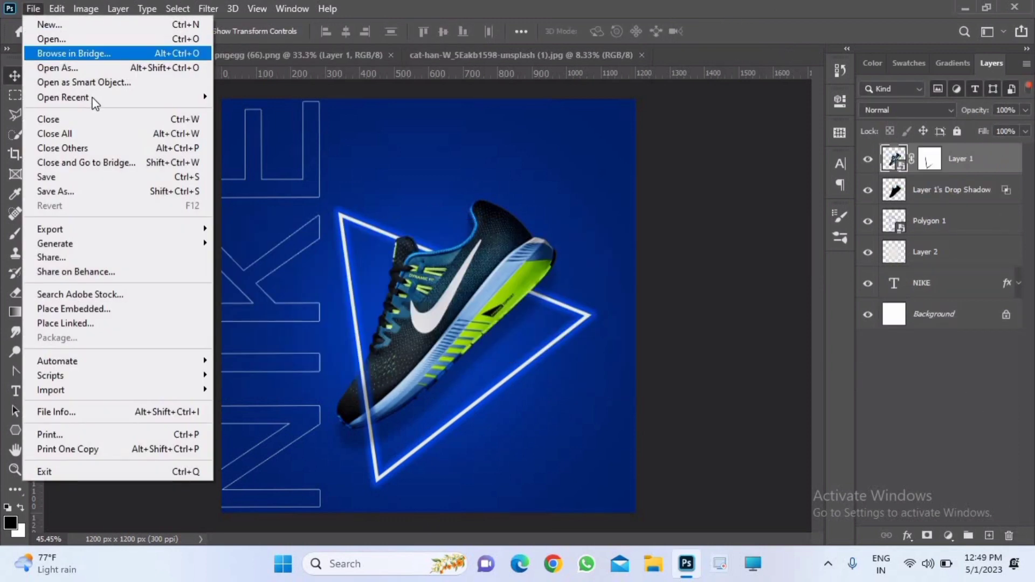
{"action": "left_click", "coordinate": [105, 310]}
{"action": "scroll", "coordinate": [1019, 158], "scroll_direction": "down", "scroll_amount": 3}
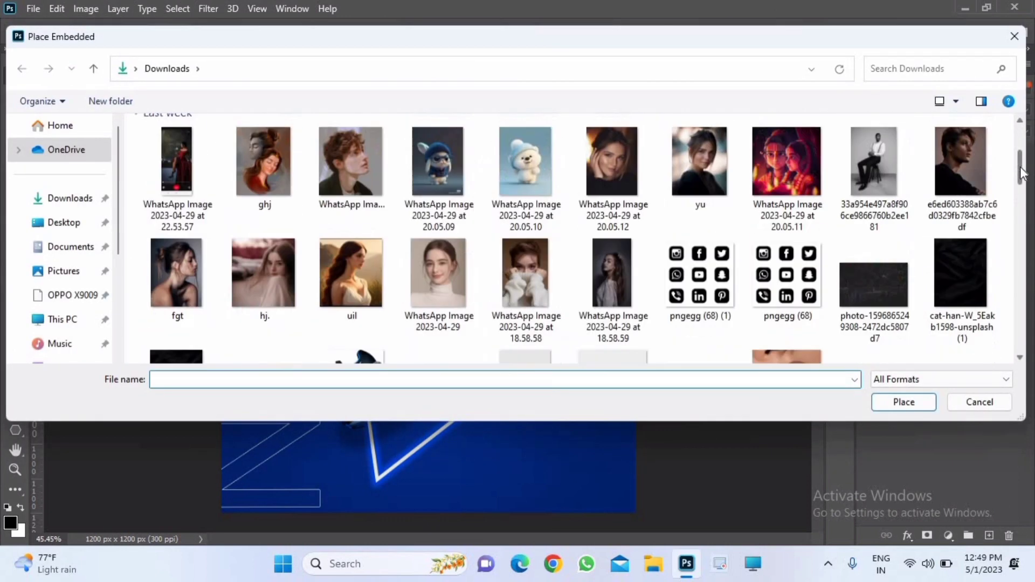
{"action": "left_click", "coordinate": [962, 173]}
{"action": "left_click", "coordinate": [916, 405]}
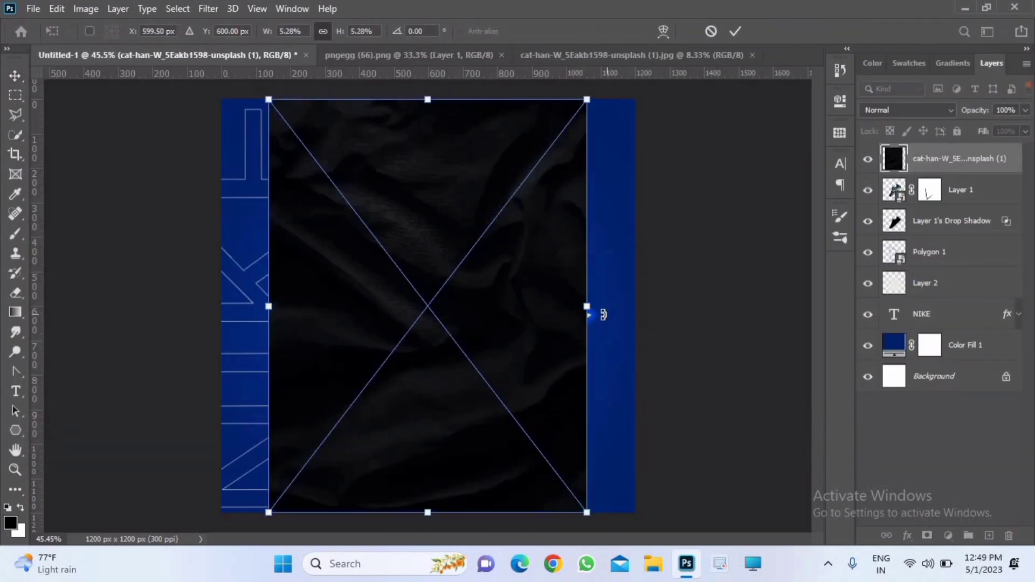
{"action": "left_click_drag", "start_coordinate": [587, 306], "coordinate": [716, 305]}
{"action": "left_click_drag", "start_coordinate": [272, 306], "coordinate": [211, 295]}
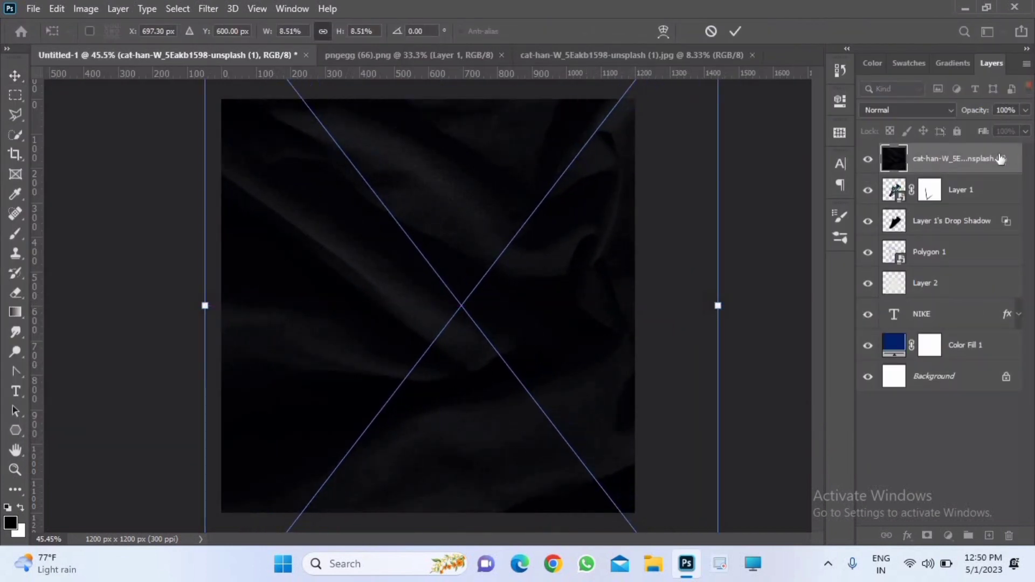
{"action": "key", "text": "Return"}
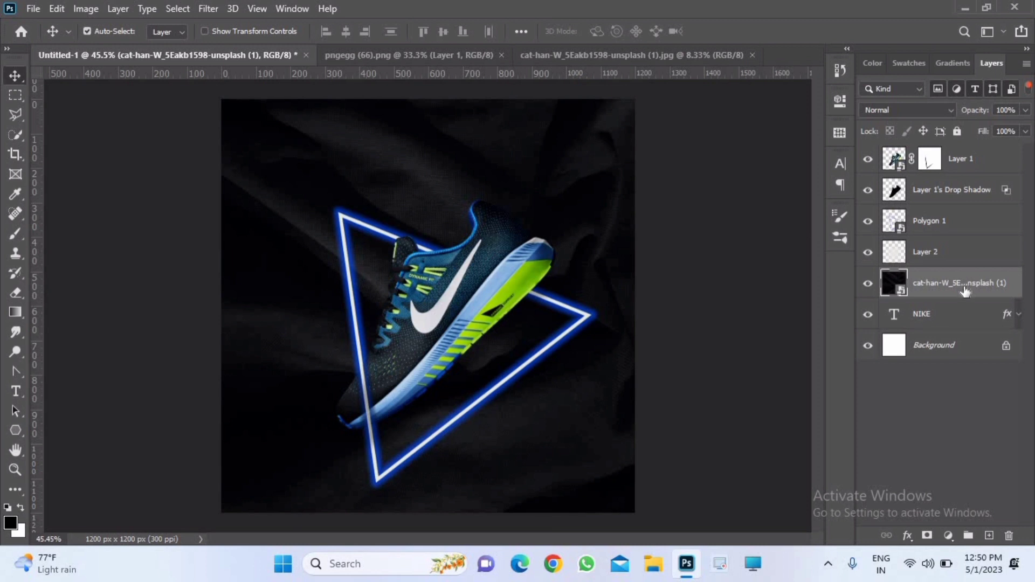
- Blend the black fabric layer in Color Dodge mode with its fill at about 91%, and deselect it
{"action": "left_click", "coordinate": [938, 110]}
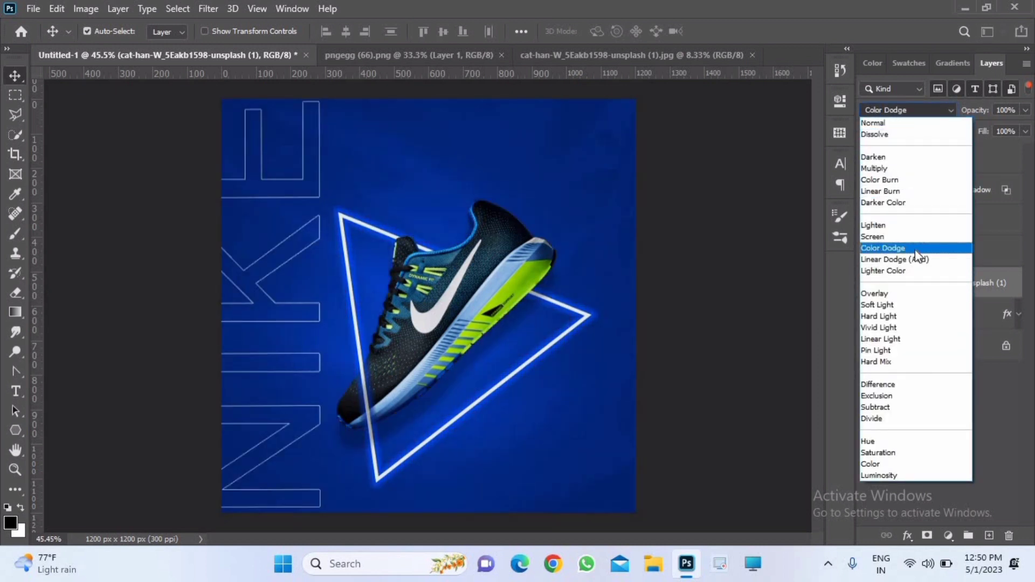
{"action": "left_click", "coordinate": [914, 249]}
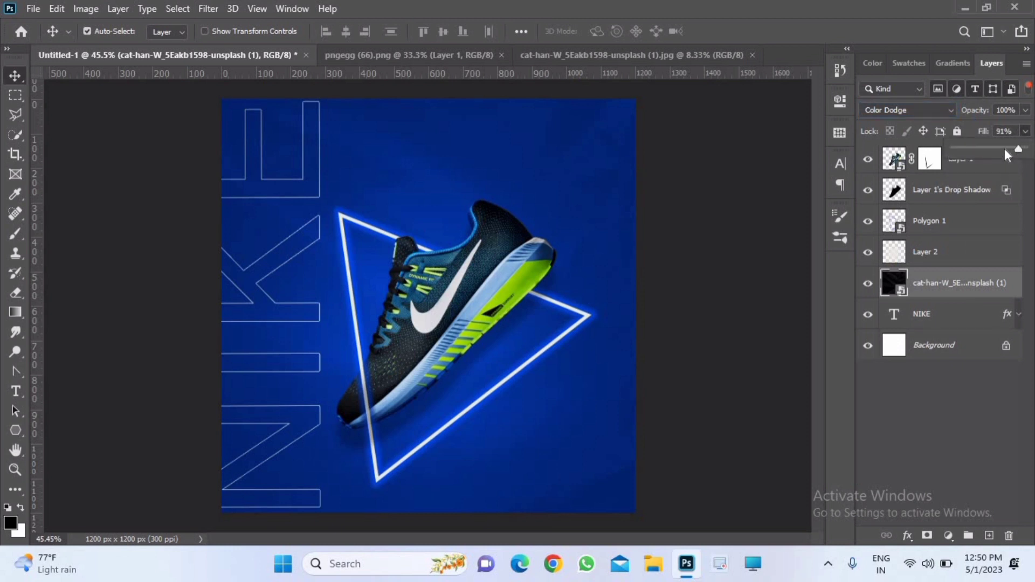
{"action": "left_click", "coordinate": [795, 300]}
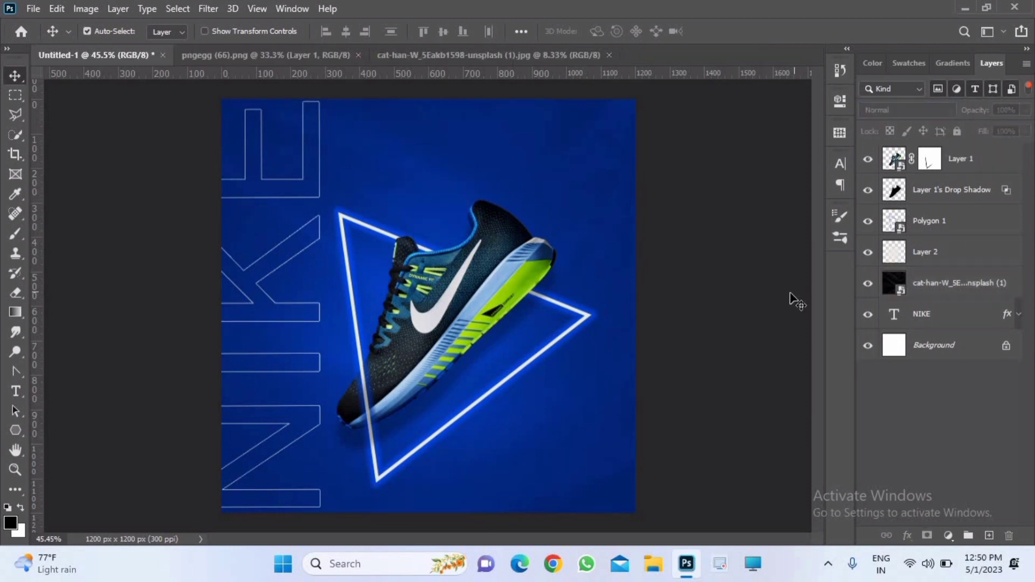
{"action": "left_click", "coordinate": [33, 9]}
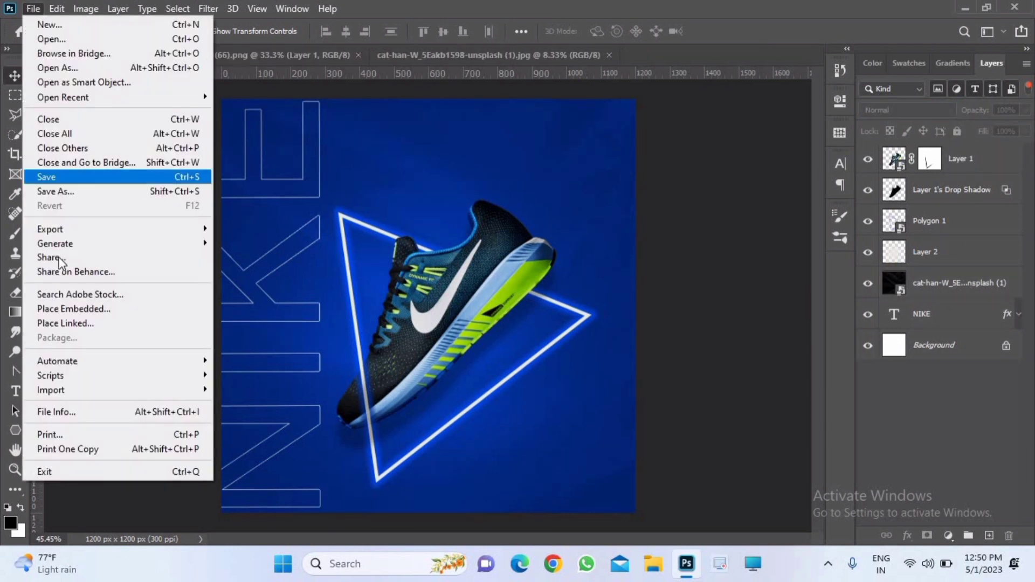
{"action": "left_click", "coordinate": [56, 309]}
{"action": "scroll", "coordinate": [984, 210], "scroll_direction": "down", "scroll_amount": 5}
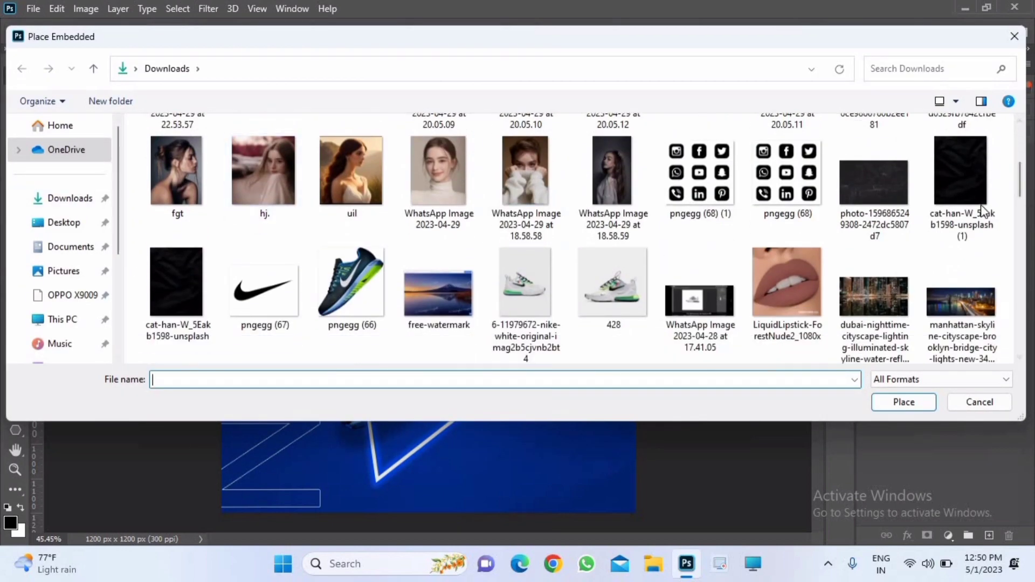
{"action": "left_click", "coordinate": [873, 183]}
{"action": "left_click", "coordinate": [901, 404]}
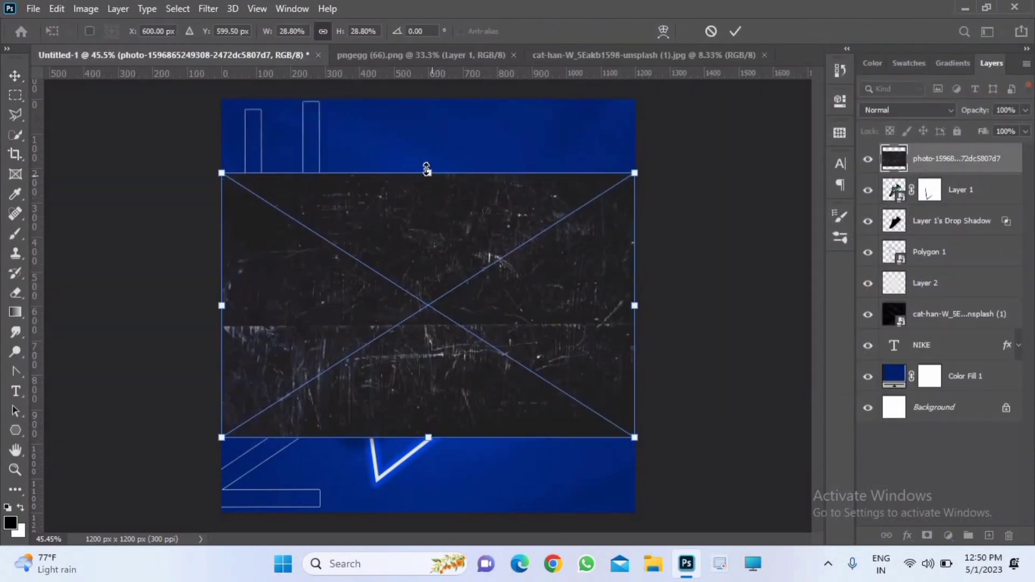
{"action": "left_click_drag", "start_coordinate": [427, 169], "coordinate": [427, 100]}
{"action": "left_click_drag", "start_coordinate": [428, 435], "coordinate": [427, 519]}
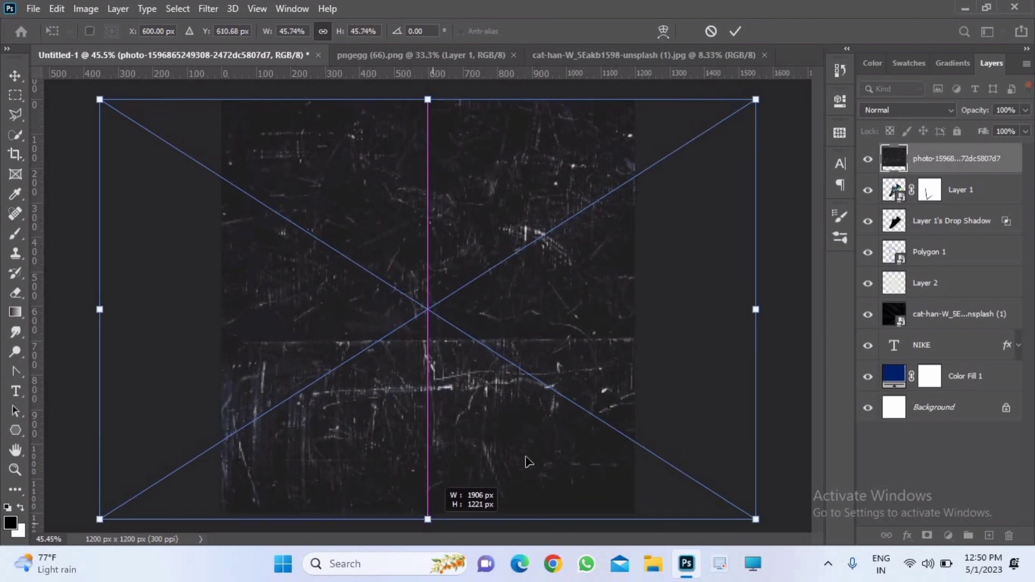
{"action": "left_click", "coordinate": [735, 31]}
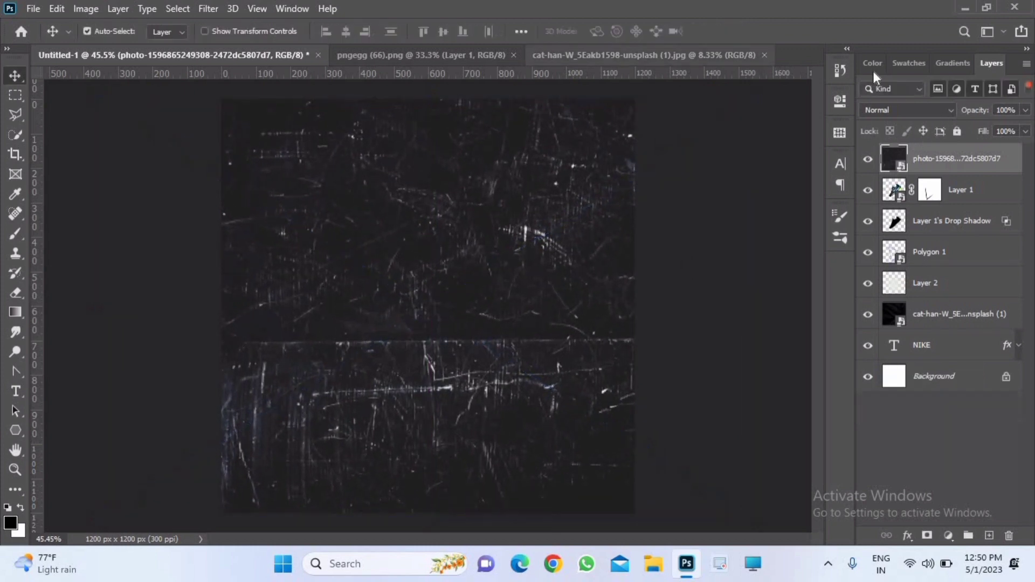
- Set the scratched texture's blend mode to Color Dodge and move its layer directly above the fabric layer
{"action": "left_click", "coordinate": [949, 110]}
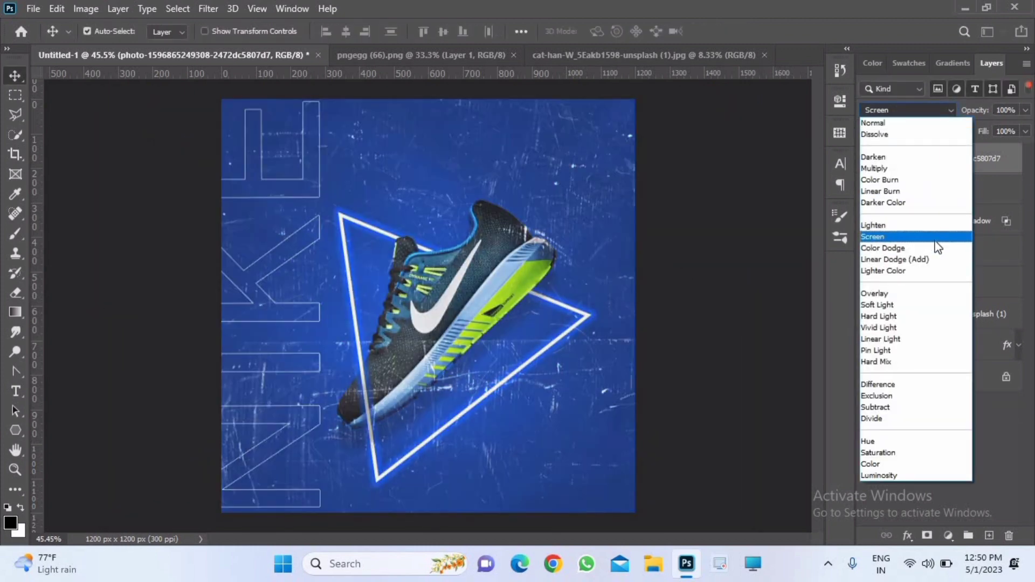
{"action": "left_click", "coordinate": [936, 248]}
{"action": "left_click_drag", "start_coordinate": [963, 160], "coordinate": [950, 320]}
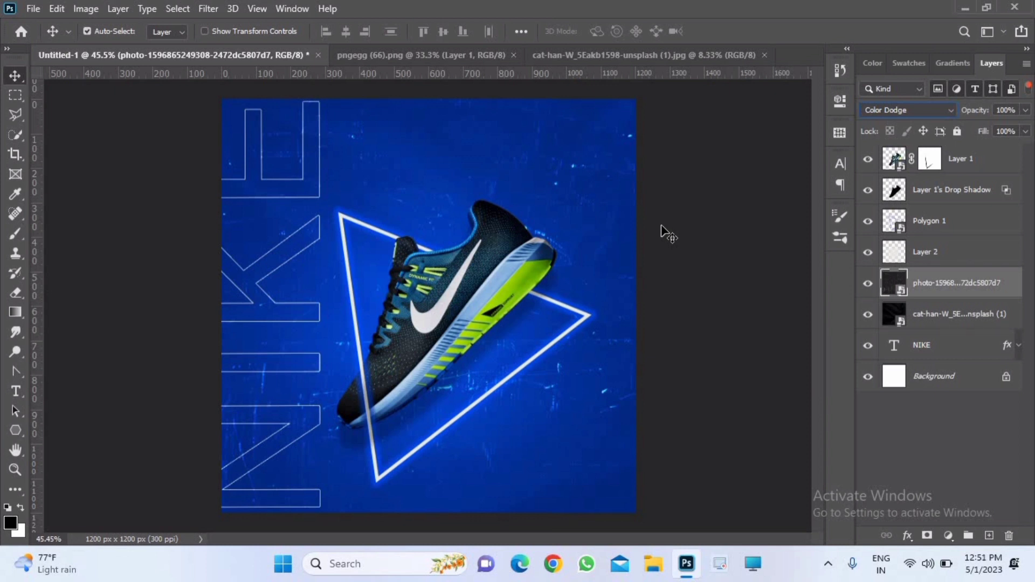
- Add the text JUST DO IT above the shoe in 30 pt Arial
{"action": "left_click", "coordinate": [12, 396]}
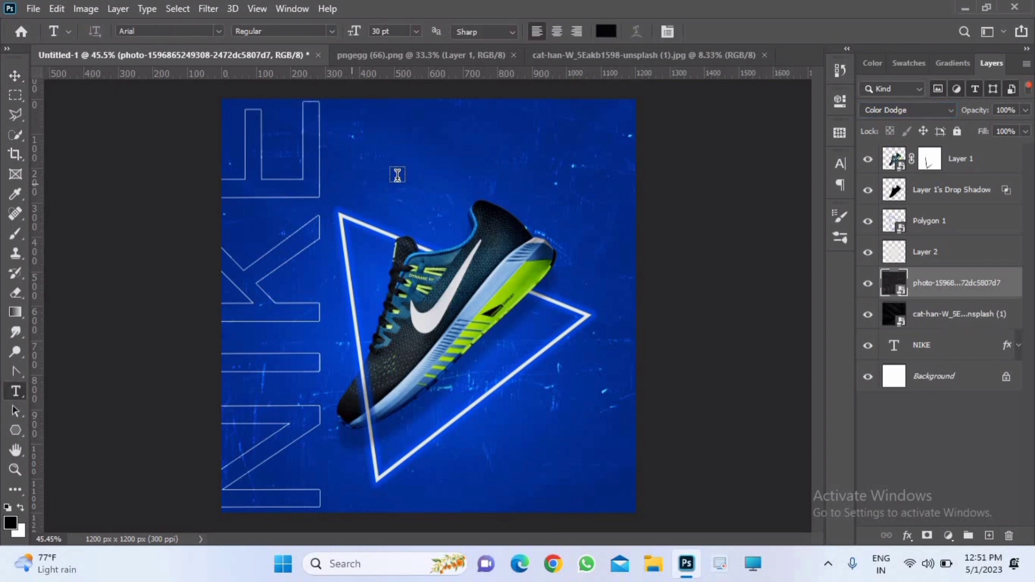
{"action": "left_click", "coordinate": [398, 175]}
{"action": "type", "text": "JUST "}
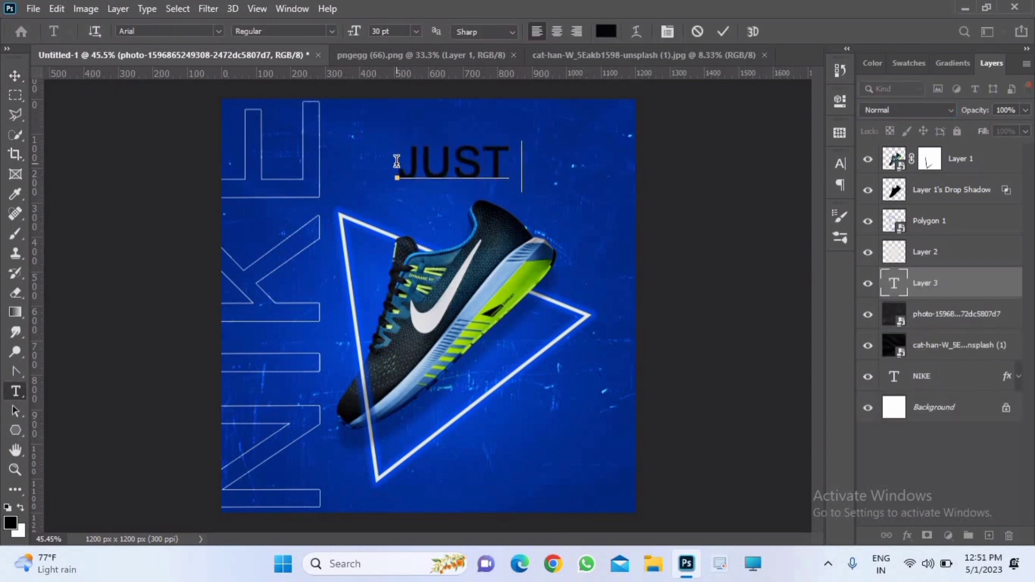
{"action": "type", "text": "DO IT"}
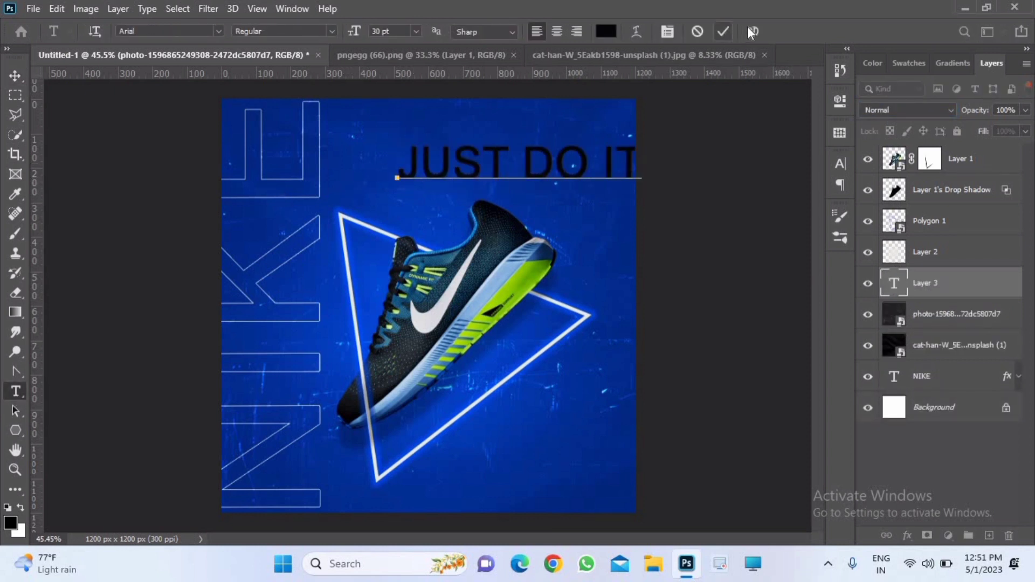
- Try to set the text colour to near-white fcf8f8 without selecting the characters
{"action": "left_click", "coordinate": [617, 33]}
{"action": "left_click", "coordinate": [637, 49]}
{"action": "left_click", "coordinate": [979, 42]}
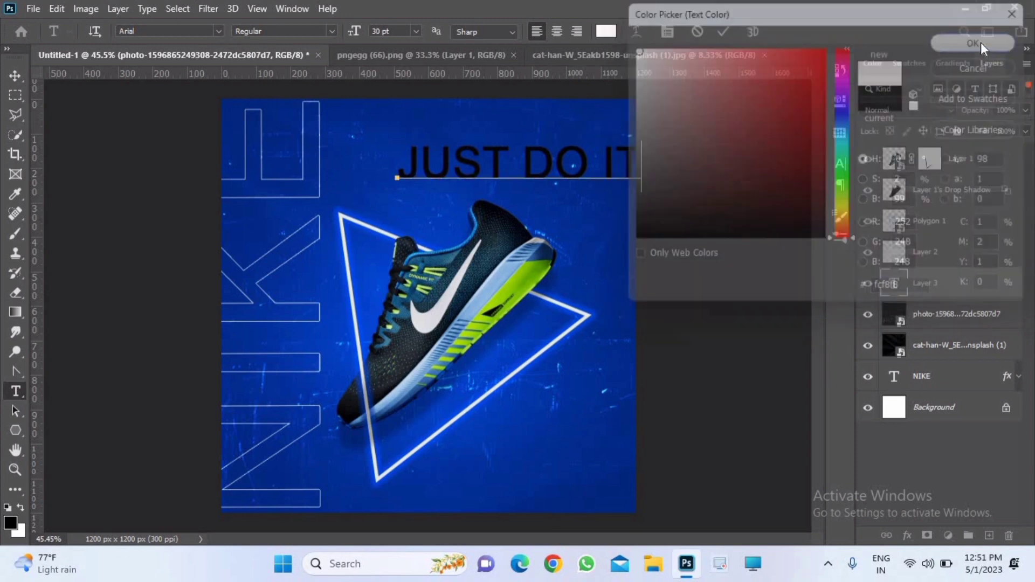
{"action": "left_click", "coordinate": [411, 162], "text": "shift"}
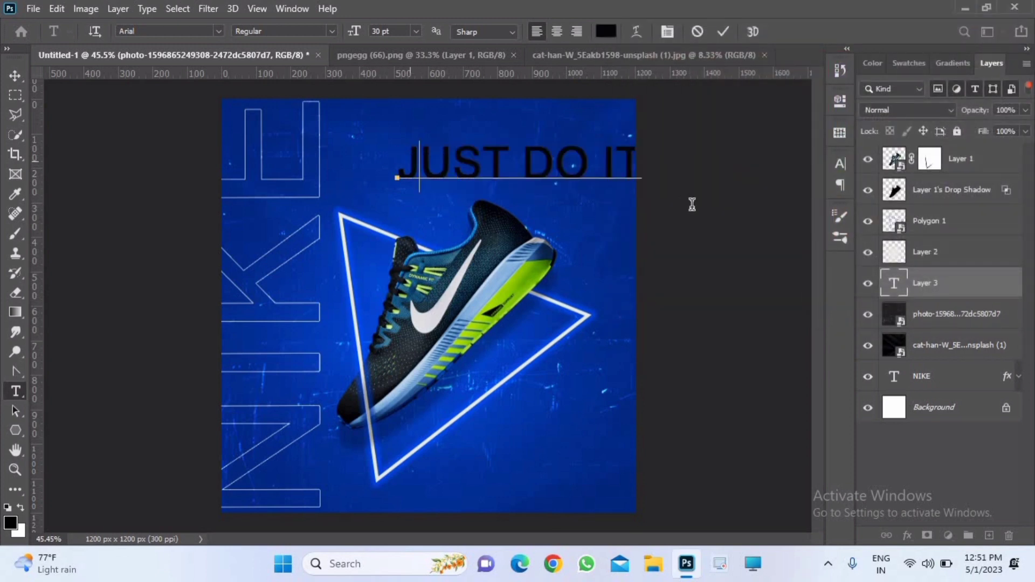
- Select all of the JUST DO IT text and set its colour to near-white f9f4f4
{"action": "left_click_drag", "start_coordinate": [404, 161], "coordinate": [767, 190]}
{"action": "left_click", "coordinate": [607, 33]}
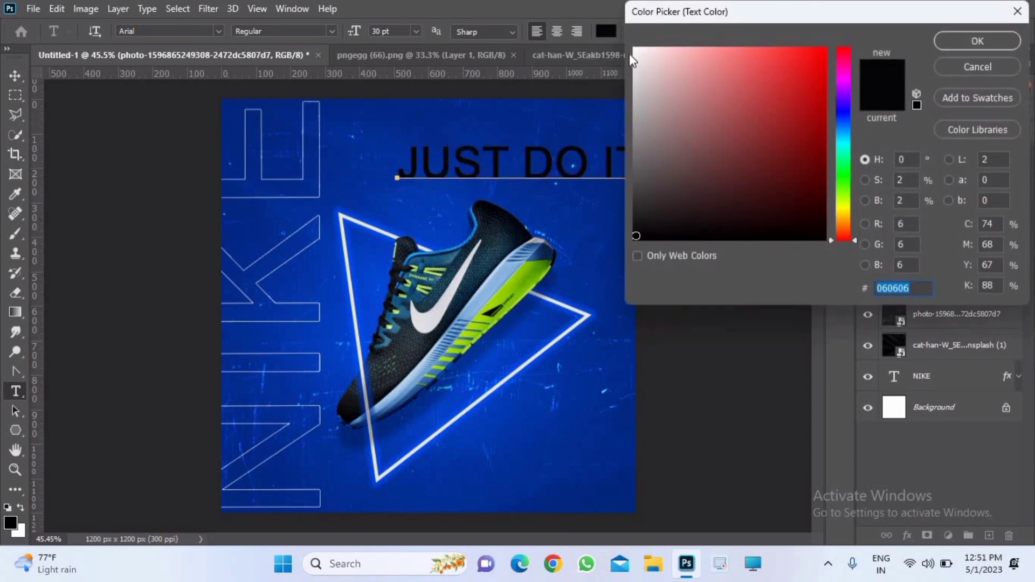
{"action": "left_click", "coordinate": [637, 51]}
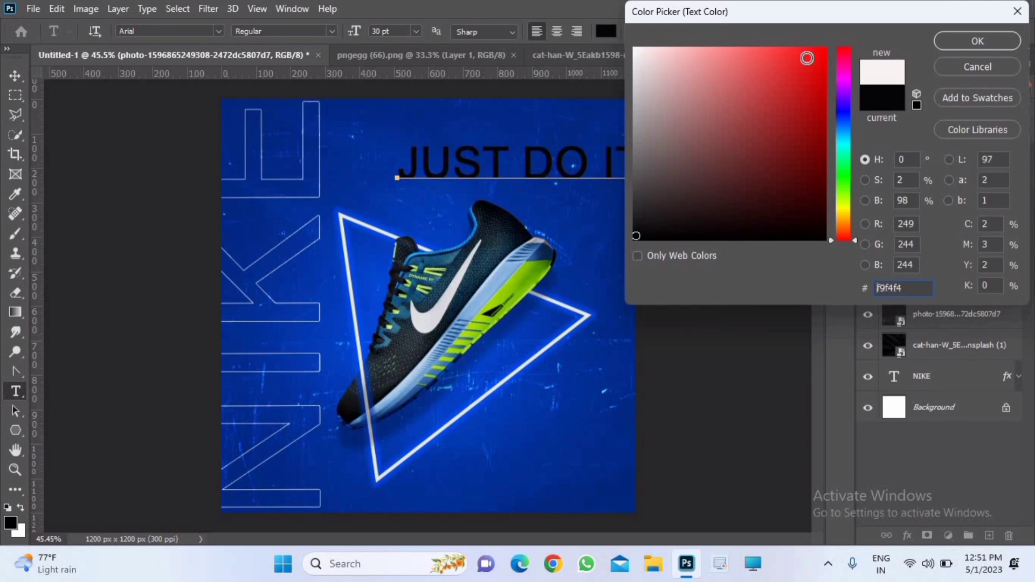
{"action": "left_click", "coordinate": [978, 41]}
- Change the JUST DO IT text's font to Berlin Sans FB Demi and commit the text
{"action": "left_click", "coordinate": [667, 32]}
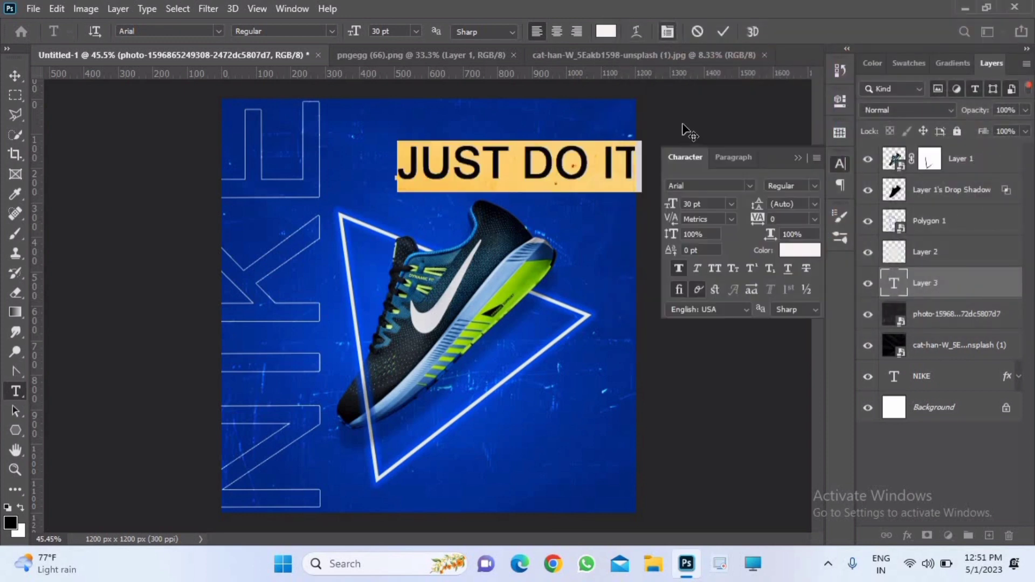
{"action": "left_click", "coordinate": [750, 186]}
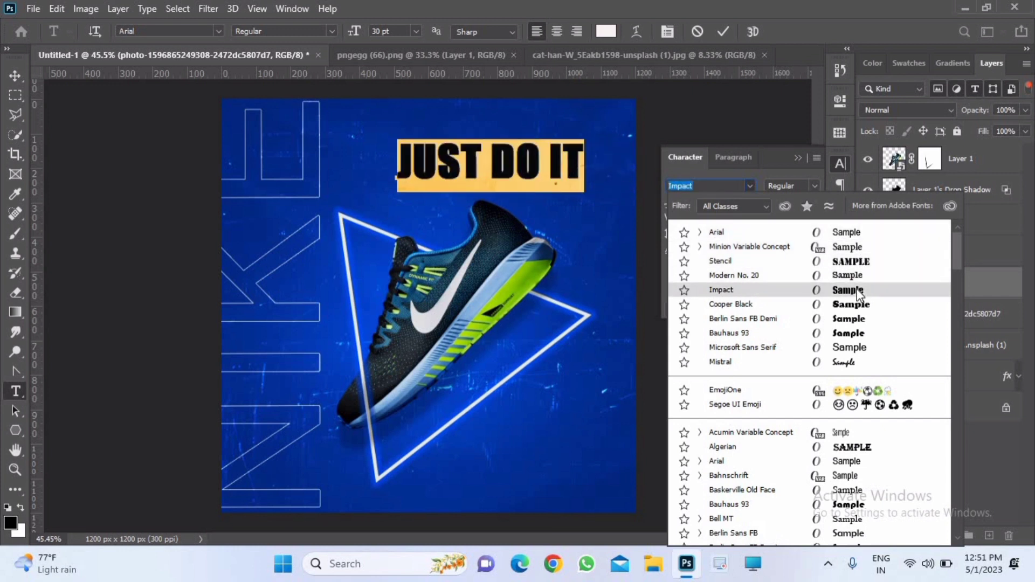
{"action": "left_click", "coordinate": [856, 324]}
{"action": "left_click", "coordinate": [723, 32]}
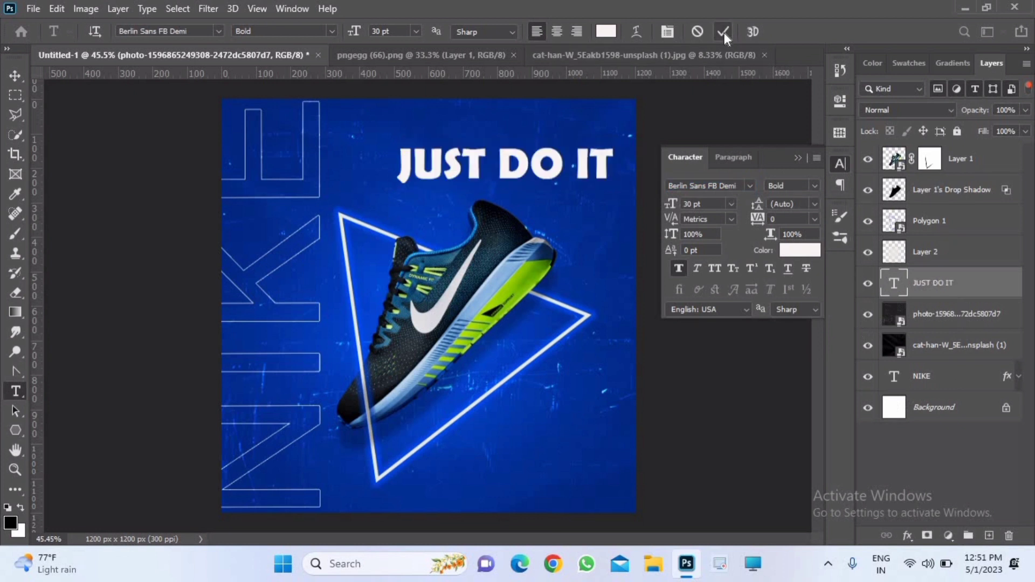
- Change the font of the whole JUST DO IT text to Impact and commit the text
{"action": "left_click_drag", "start_coordinate": [417, 173], "coordinate": [617, 205]}
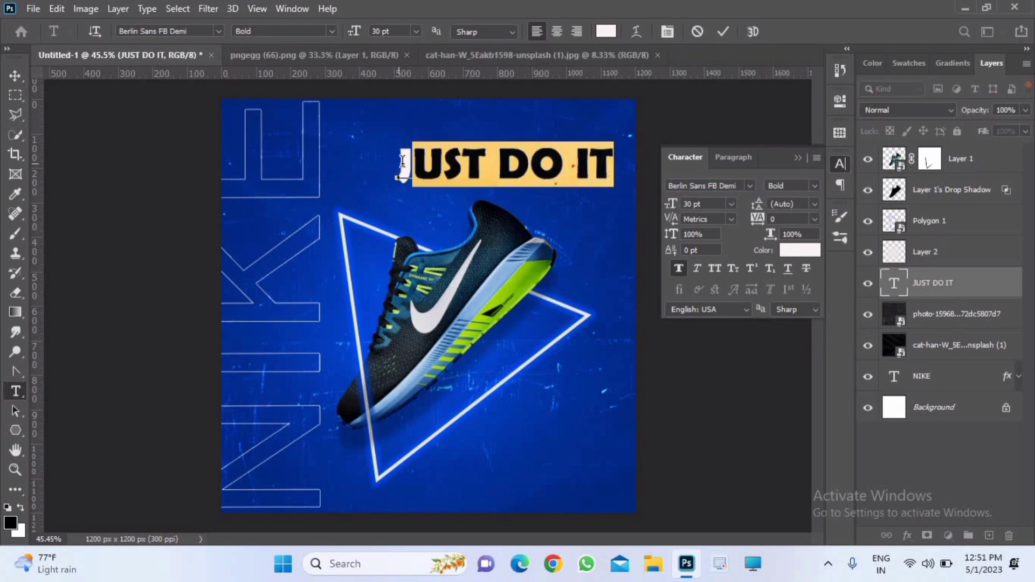
{"action": "left_click_drag", "start_coordinate": [397, 170], "coordinate": [617, 186]}
{"action": "left_click", "coordinate": [749, 185]}
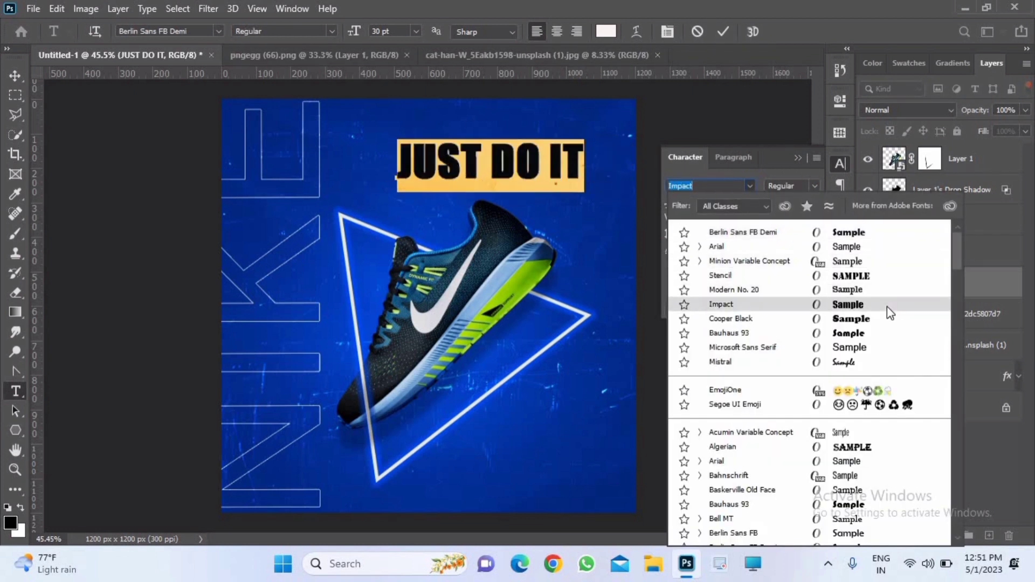
{"action": "left_click", "coordinate": [887, 305]}
{"action": "left_click", "coordinate": [798, 157]}
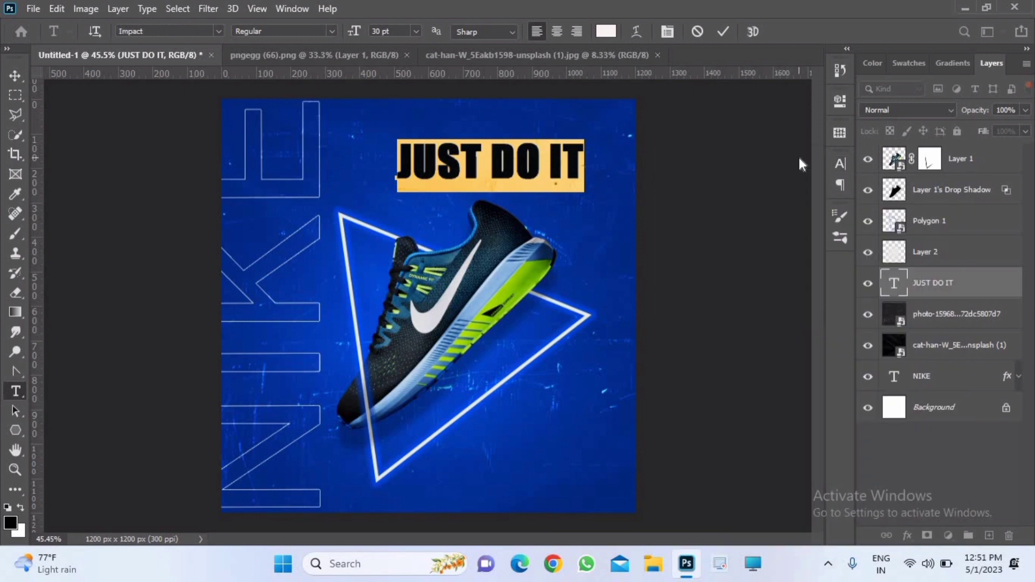
{"action": "left_click", "coordinate": [725, 33]}
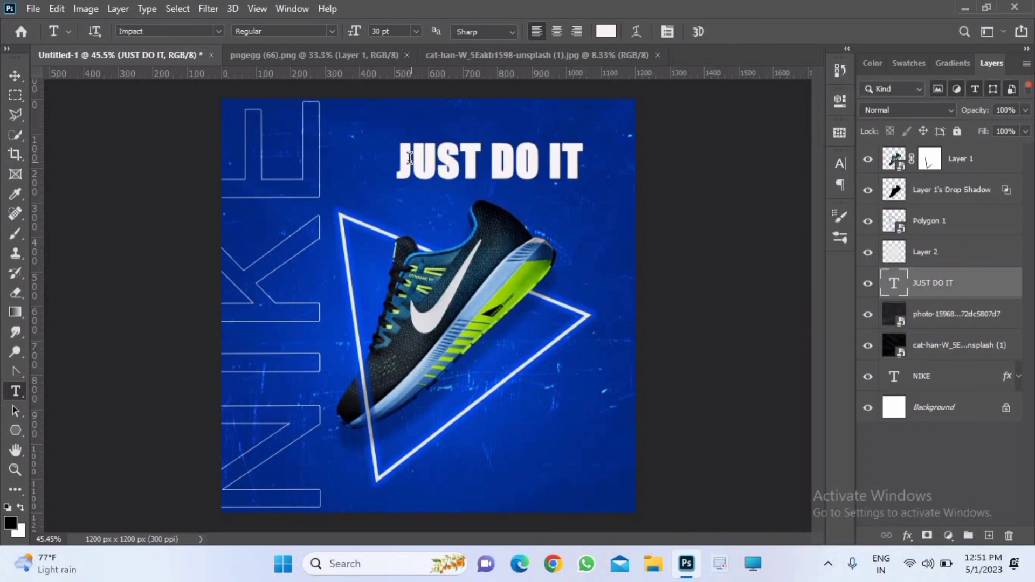
- Set the font of the whole JUST DO IT text to Bauhaus 93 and commit the text
{"action": "left_click_drag", "start_coordinate": [397, 161], "coordinate": [585, 178]}
{"action": "left_click", "coordinate": [667, 33]}
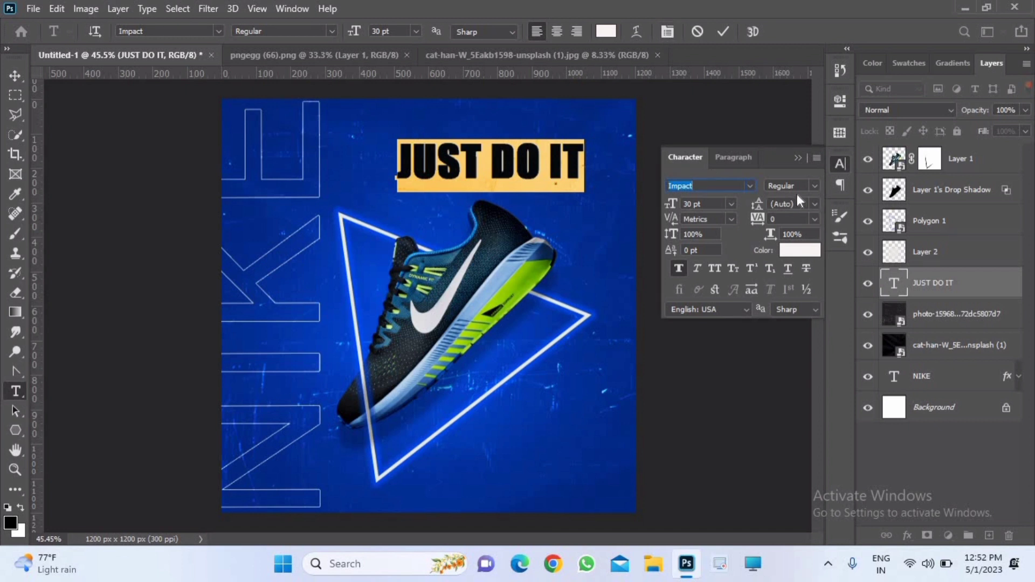
{"action": "left_click", "coordinate": [751, 187]}
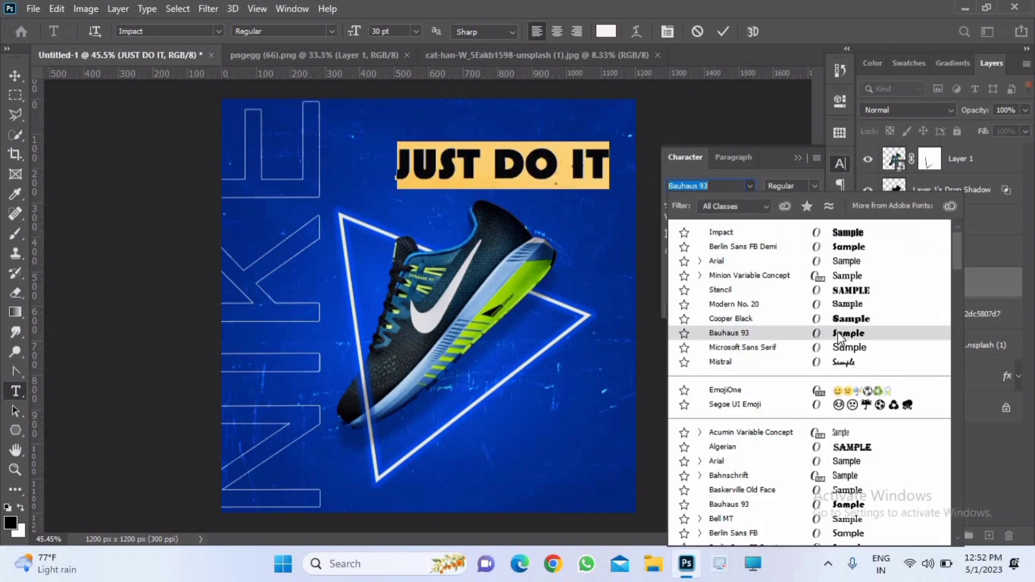
{"action": "left_click", "coordinate": [840, 334]}
{"action": "left_click", "coordinate": [796, 160]}
{"action": "left_click", "coordinate": [723, 32]}
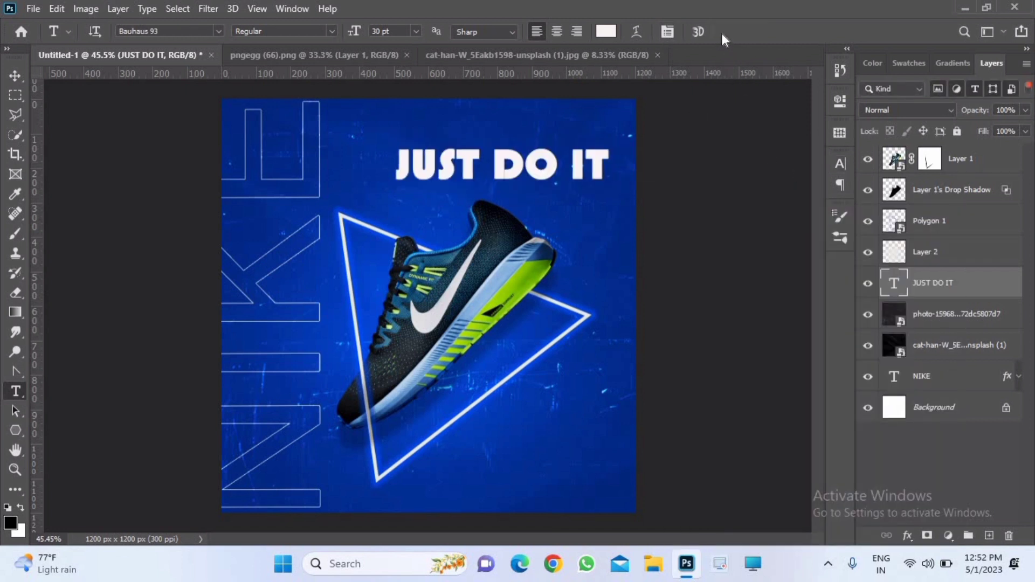
- Reposition the JUST DO IT text just above the triangle and shoe, and scale it up slightly to about 31 pt
{"action": "key", "text": "ctrl+t"}
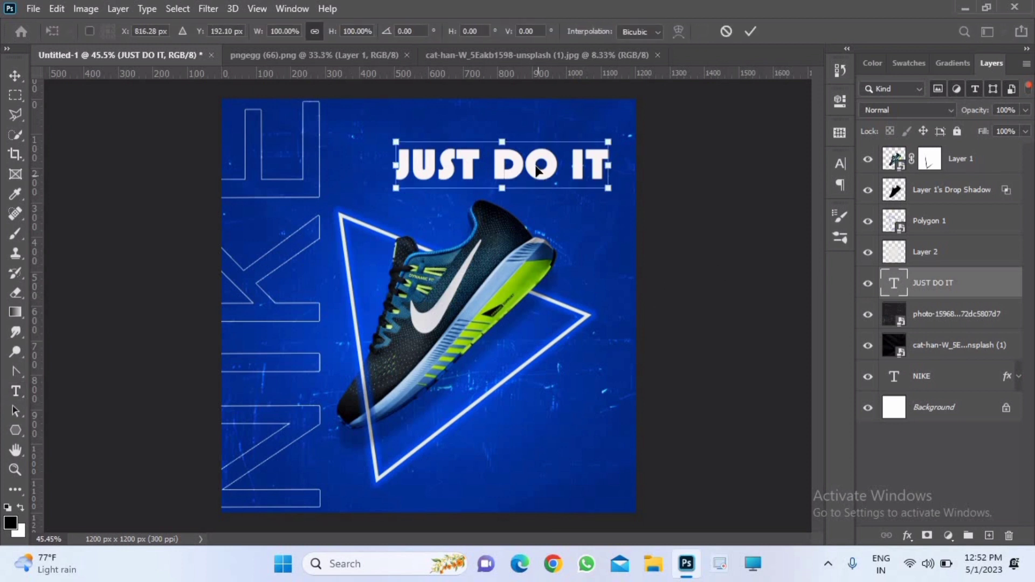
{"action": "left_click_drag", "start_coordinate": [538, 171], "coordinate": [486, 177]}
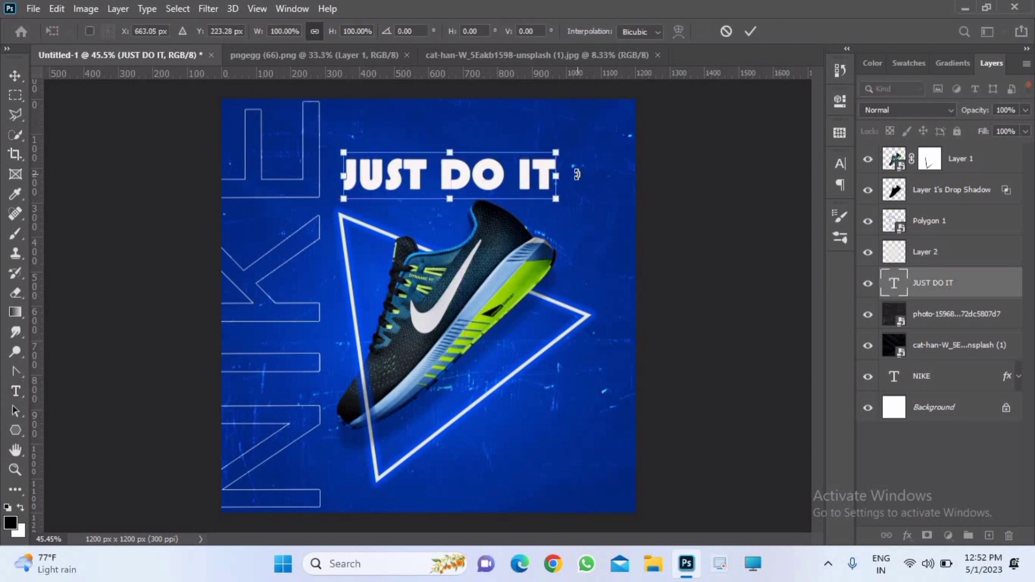
{"action": "left_click", "coordinate": [751, 30]}
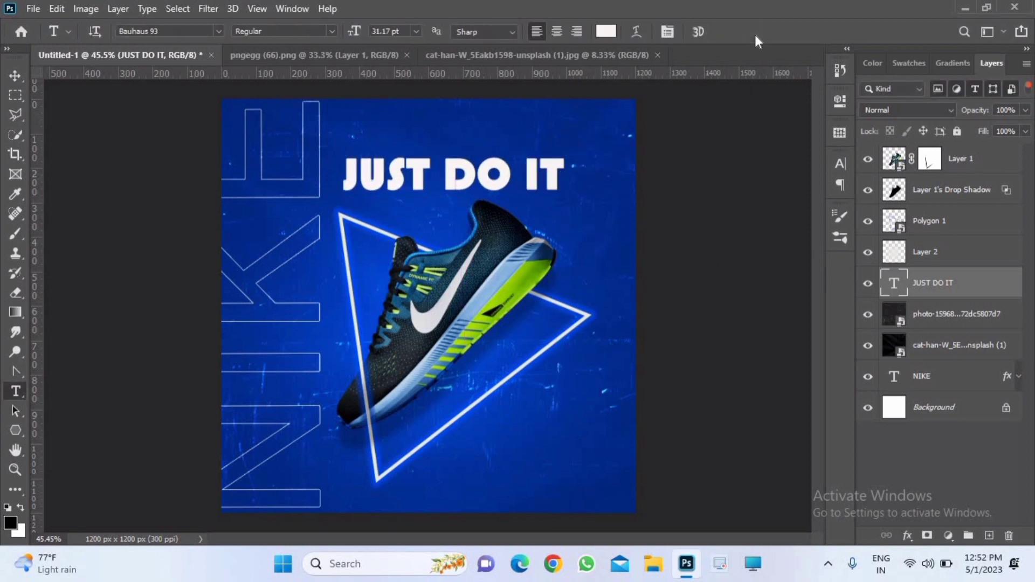
- Place the social media icons image pngegg (68) as embedded, scaled down to about 12% near the poster's lower right corner
{"action": "left_click", "coordinate": [34, 10]}
{"action": "left_click", "coordinate": [81, 308]}
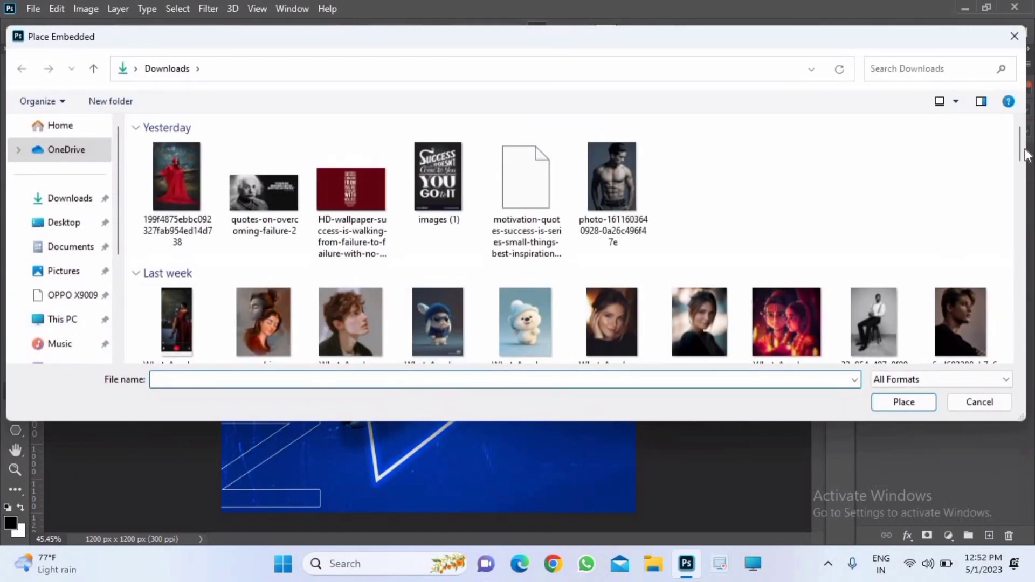
{"action": "left_click_drag", "start_coordinate": [1019, 141], "coordinate": [1030, 186]}
{"action": "left_click", "coordinate": [787, 183]}
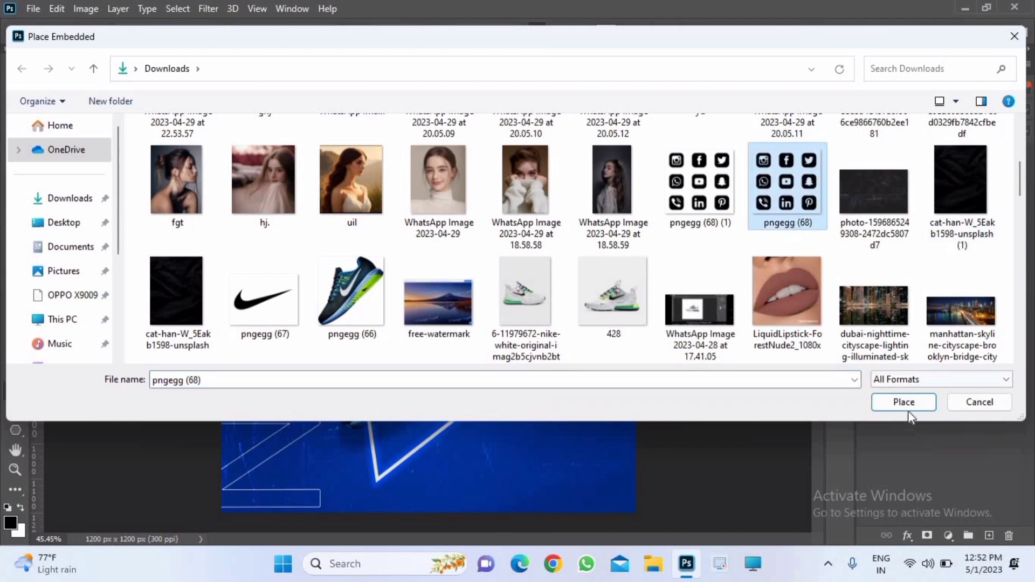
{"action": "left_click", "coordinate": [906, 405]}
{"action": "left_click_drag", "start_coordinate": [429, 112], "coordinate": [658, 473]}
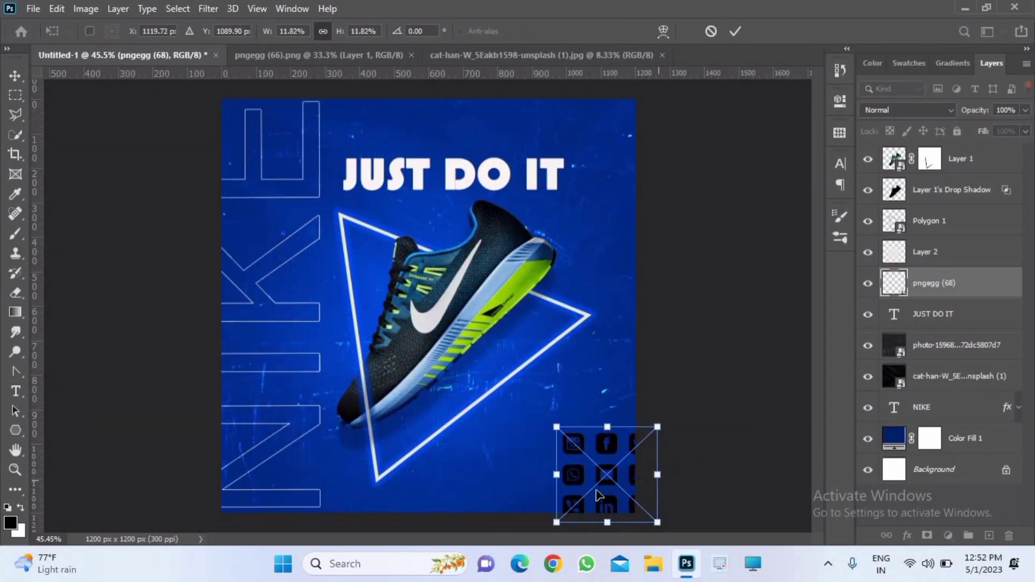
{"action": "left_click_drag", "start_coordinate": [596, 492], "coordinate": [555, 494]}
{"action": "left_click", "coordinate": [736, 31]}
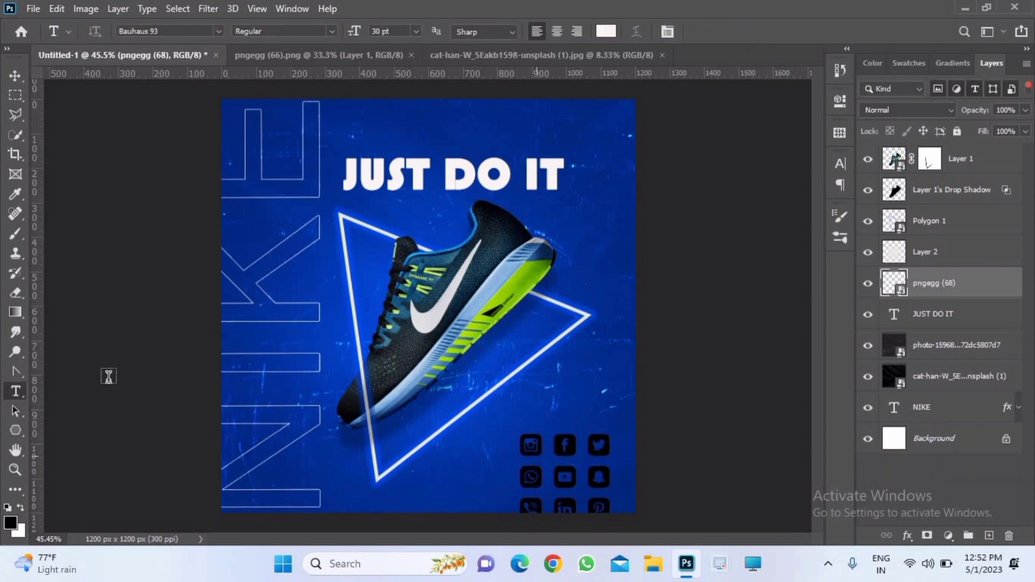
- Marquee-select the top row of social icons and apply a white Color Overlay to the pngegg (68) layer
{"action": "left_click", "coordinate": [15, 95]}
{"action": "left_click_drag", "start_coordinate": [520, 444], "coordinate": [625, 463]}
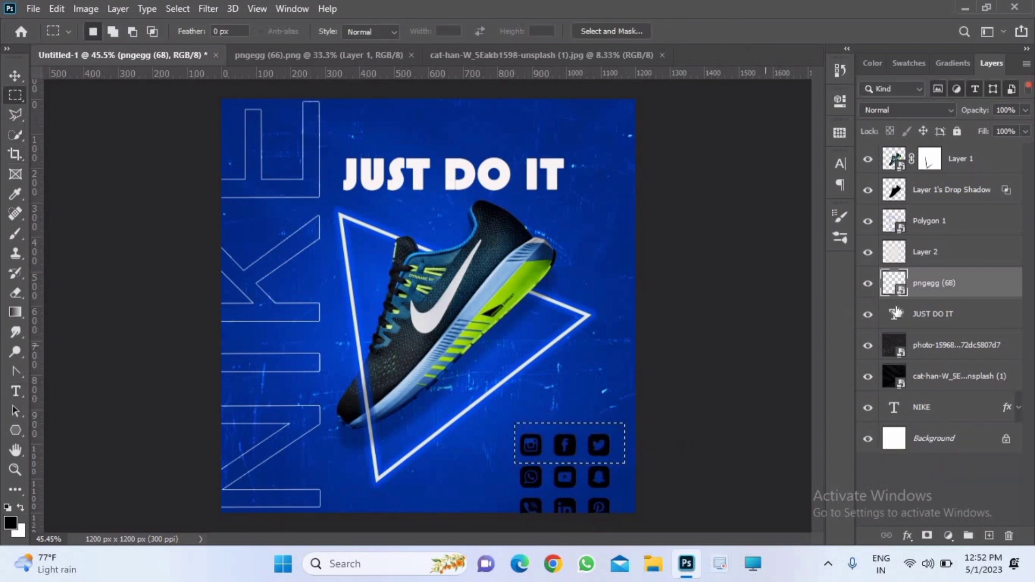
{"action": "right_click", "coordinate": [982, 292]}
{"action": "left_click", "coordinate": [871, 17]}
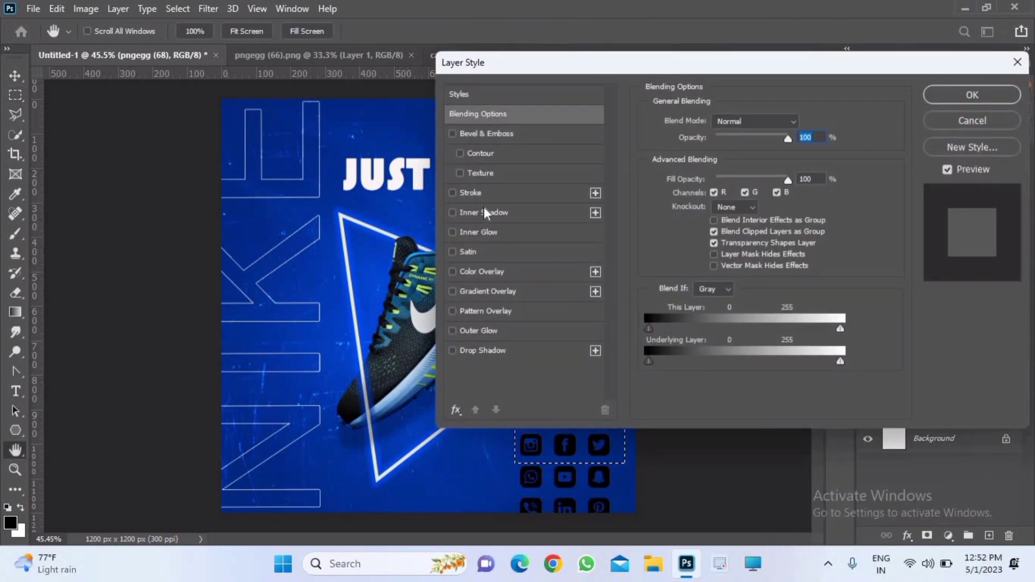
{"action": "left_click", "coordinate": [453, 271]}
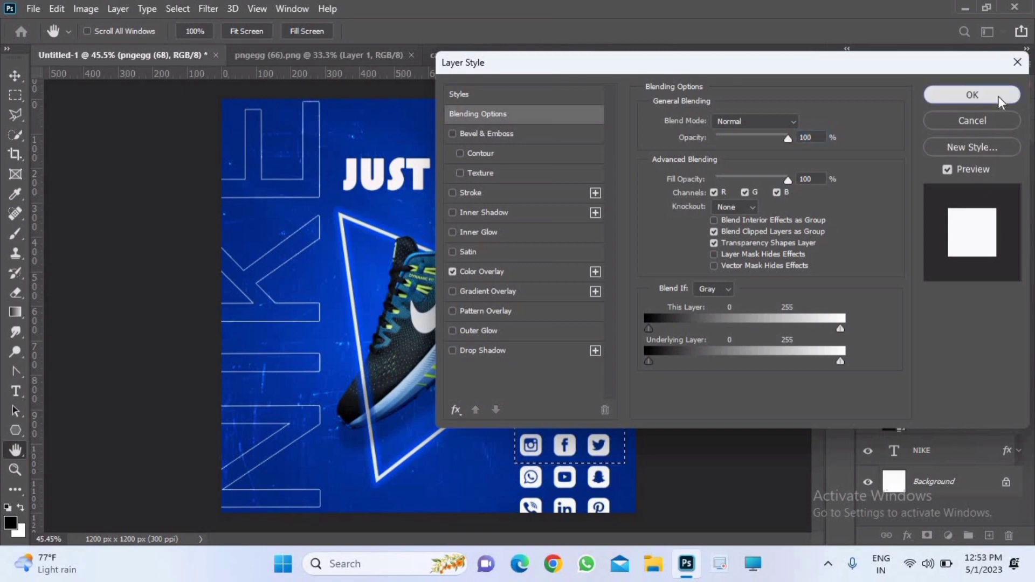
{"action": "left_click", "coordinate": [995, 96]}
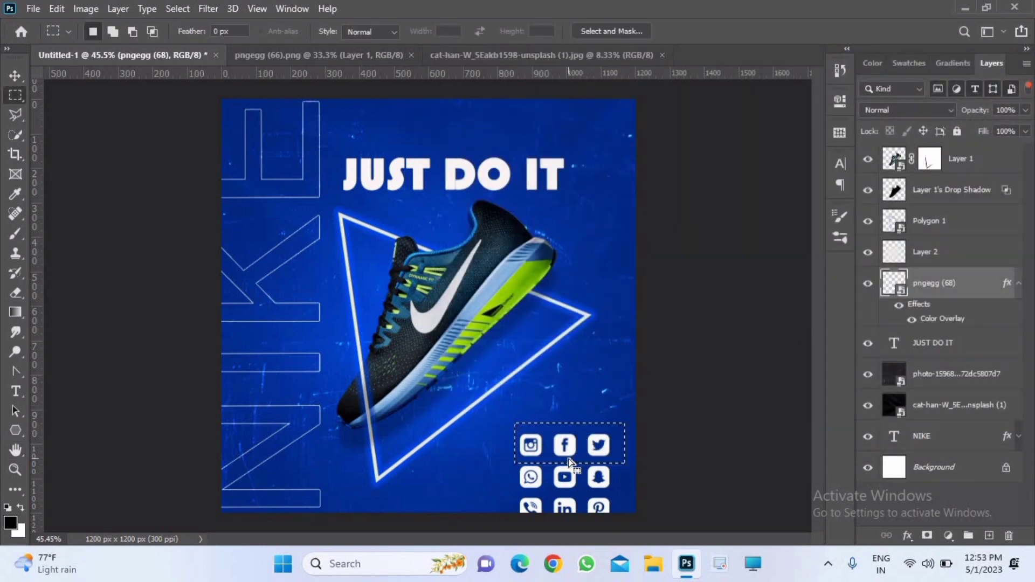
- Clear the marquee selection and try to move the social icons on the canvas
{"action": "left_click", "coordinate": [76, 111]}
{"action": "left_click", "coordinate": [16, 75]}
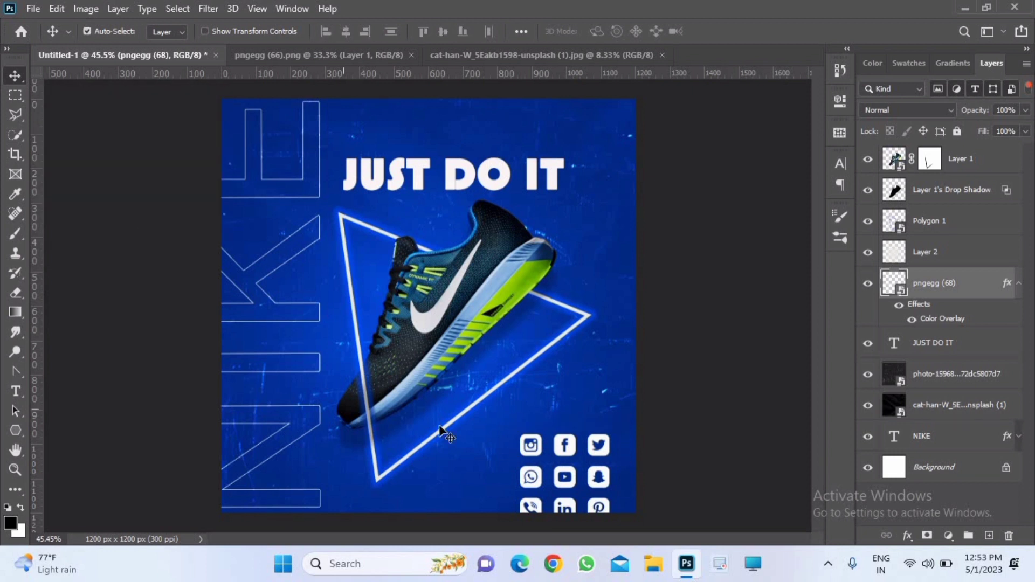
{"action": "left_click", "coordinate": [511, 462]}
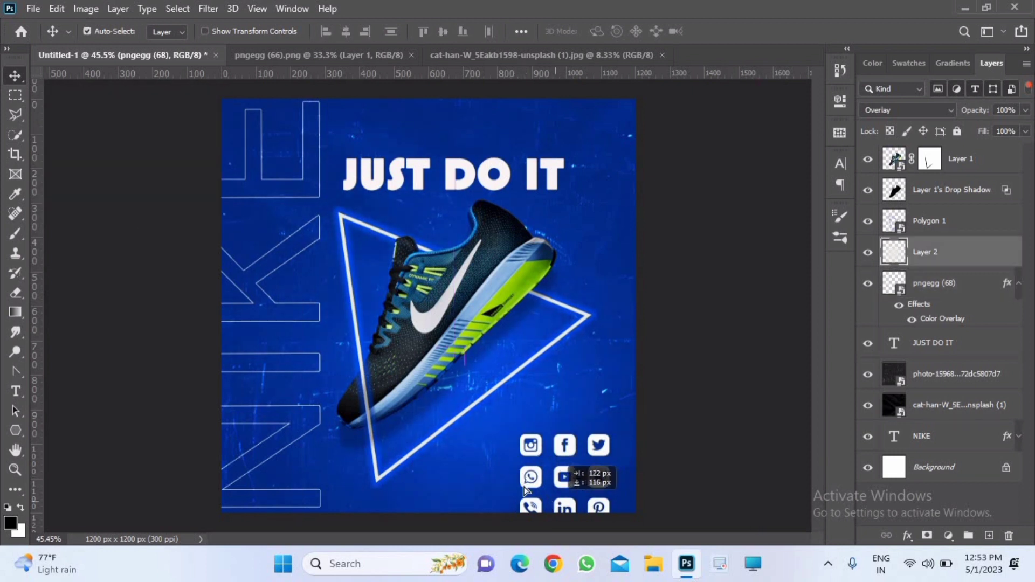
- Marquee-select the Instagram, Facebook and Twitter icon row on Layer 2 and try refining the selection in Select and Mask
{"action": "left_click", "coordinate": [15, 95]}
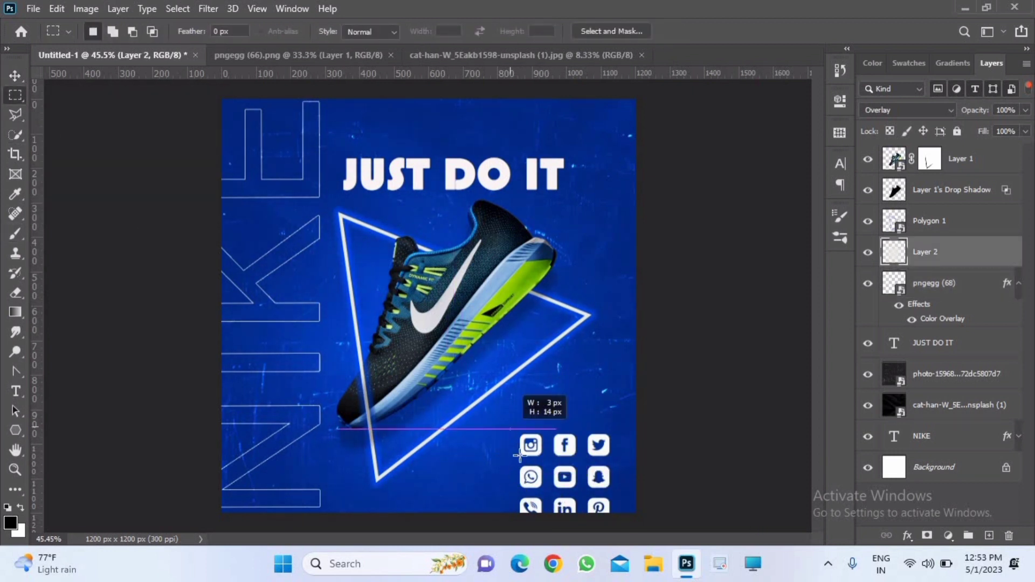
{"action": "left_click_drag", "start_coordinate": [510, 427], "coordinate": [615, 463]}
{"action": "right_click", "coordinate": [614, 464]}
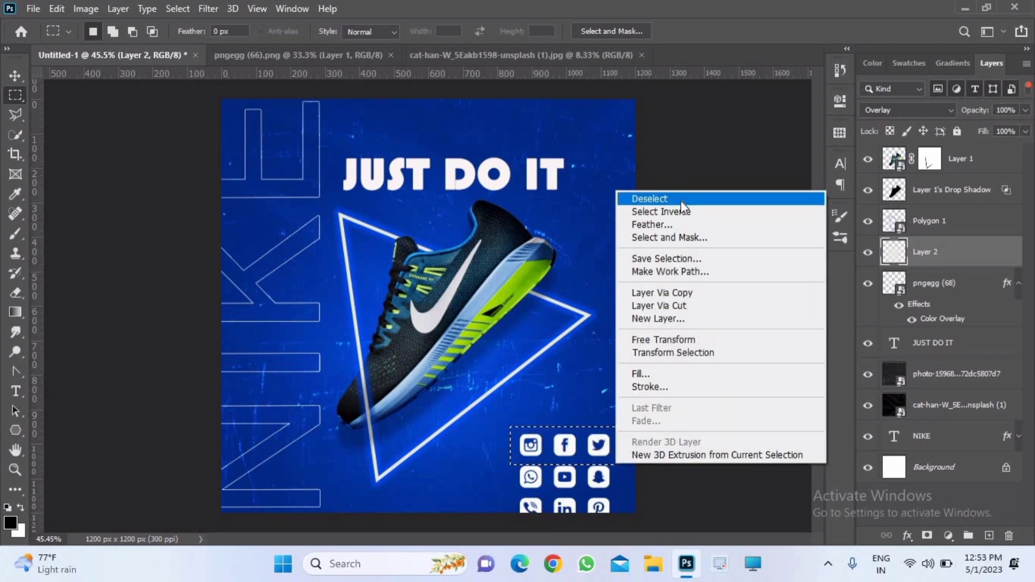
{"action": "left_click", "coordinate": [694, 238]}
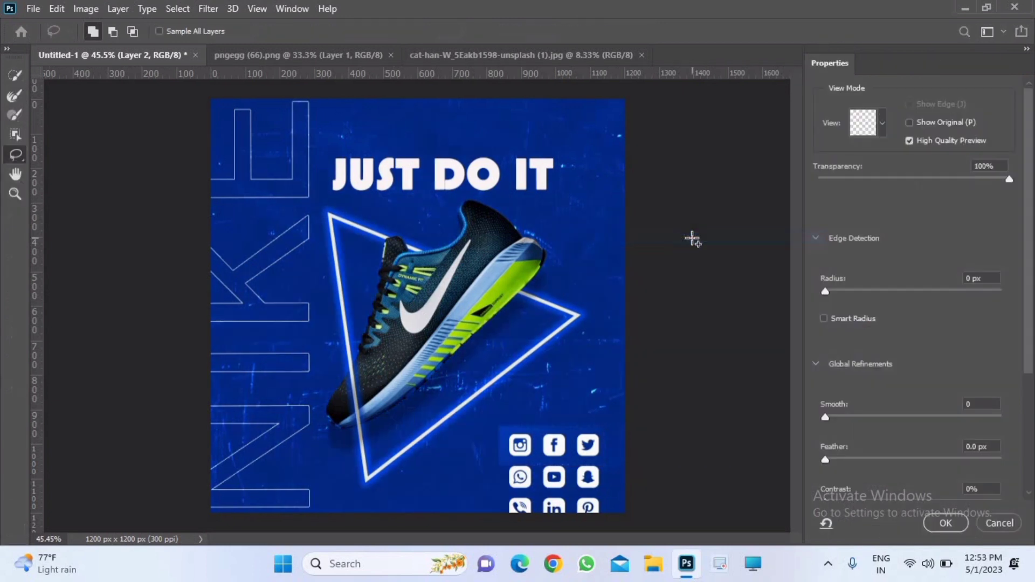
{"action": "left_click", "coordinate": [997, 525]}
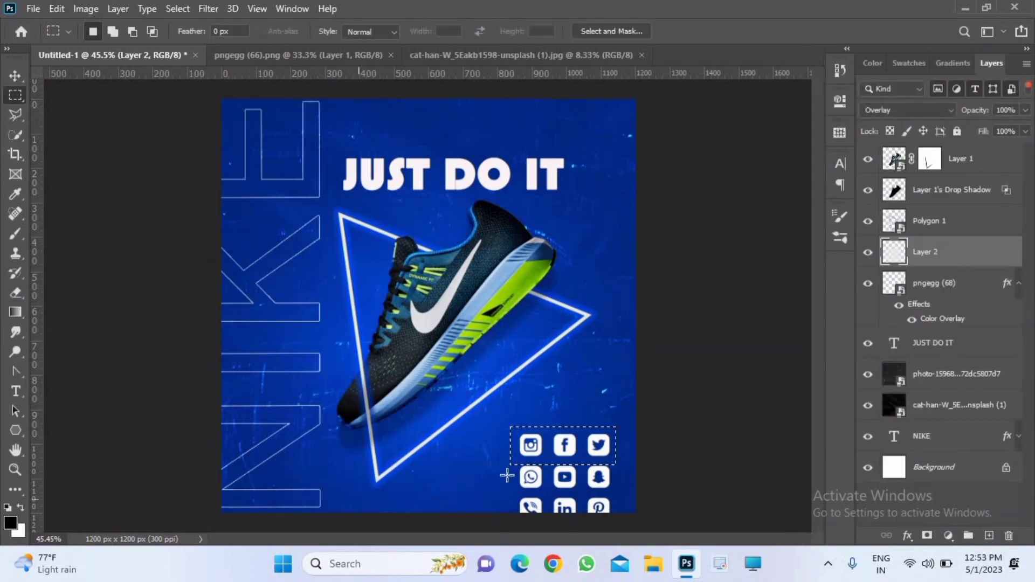
- Try filling the selected icon row with black on Layer 2, and undo the fill
{"action": "right_click", "coordinate": [546, 441]}
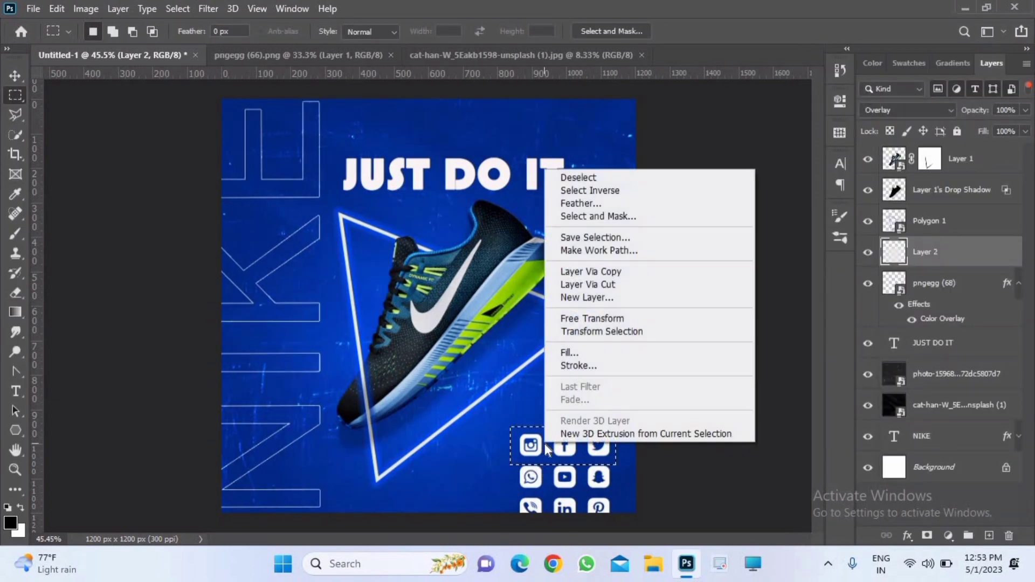
{"action": "left_click", "coordinate": [567, 352]}
{"action": "left_click", "coordinate": [614, 131]}
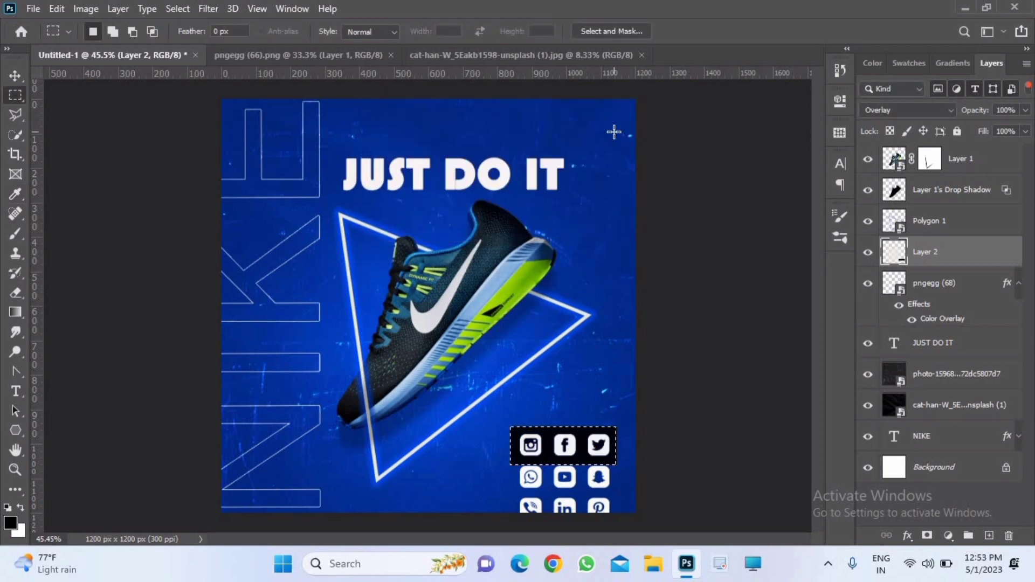
{"action": "left_click", "coordinate": [36, 9]}
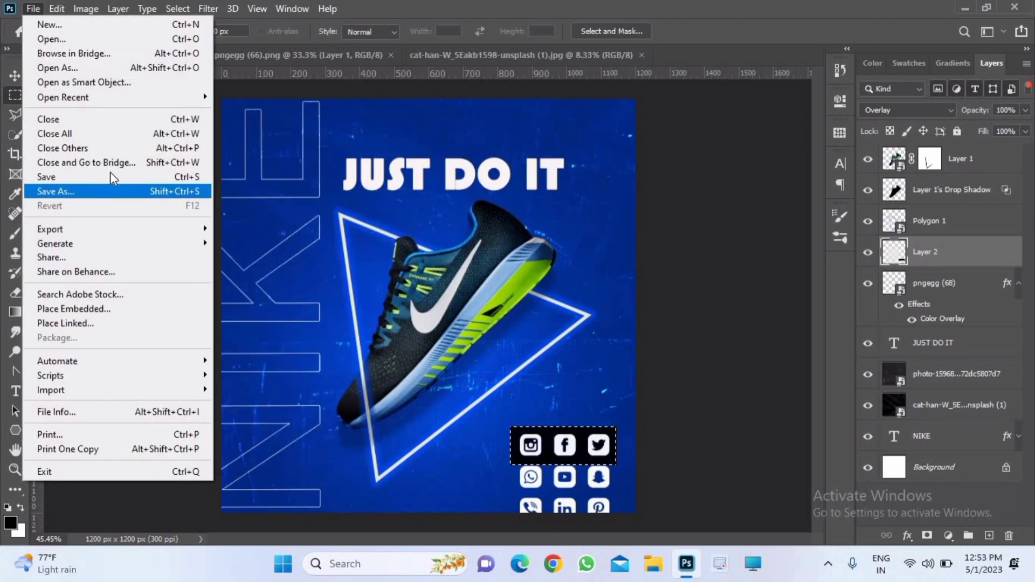
{"action": "left_click", "coordinate": [125, 528]}
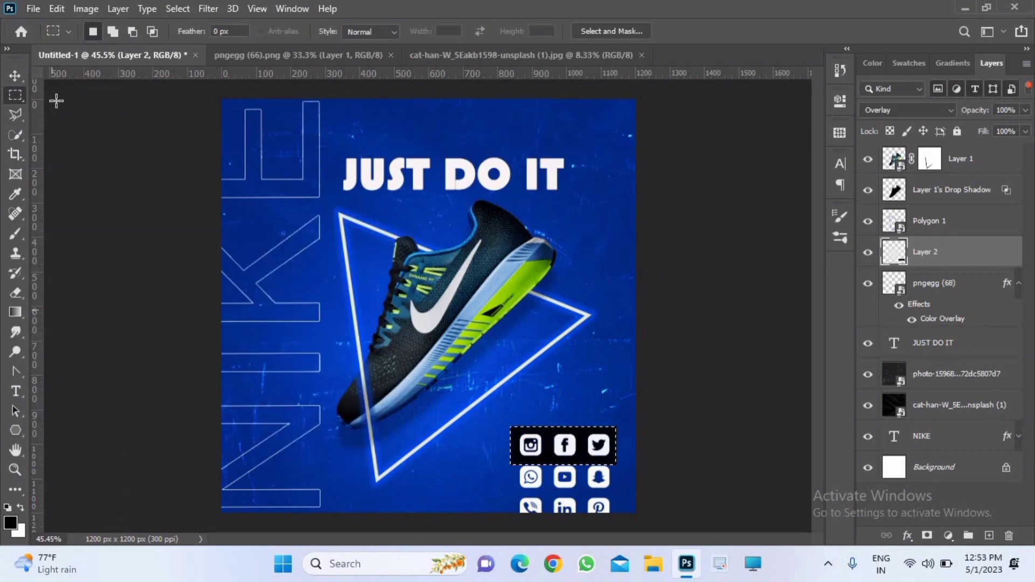
{"action": "left_click", "coordinate": [56, 9]}
{"action": "left_click", "coordinate": [722, 122]}
{"action": "key", "text": "ctrl+z"}
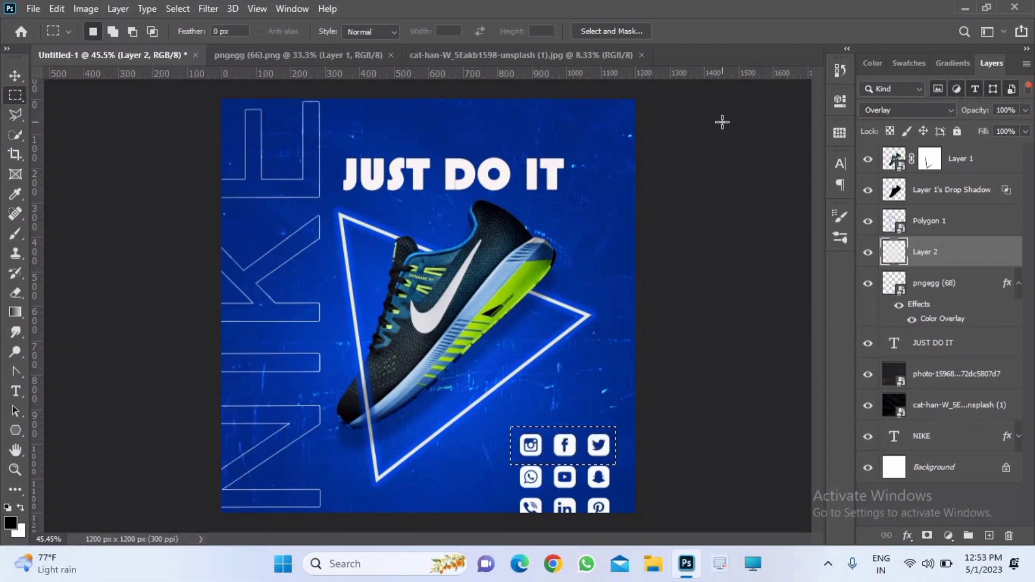
- Cut the selected icon-row area from Layer 2 and paste it as a new layer
{"action": "left_click", "coordinate": [56, 9]}
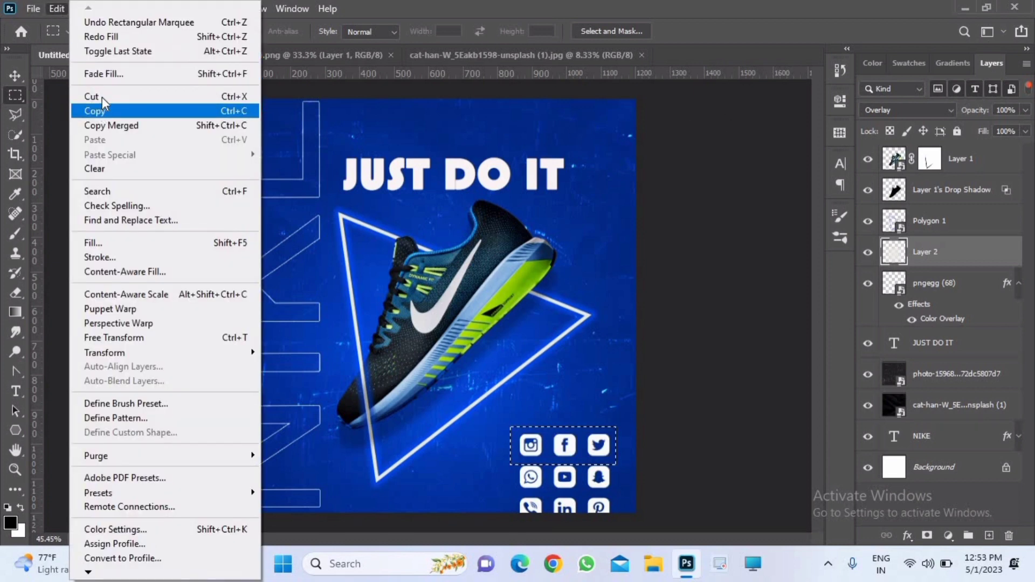
{"action": "left_click", "coordinate": [101, 97]}
{"action": "left_click", "coordinate": [57, 8]}
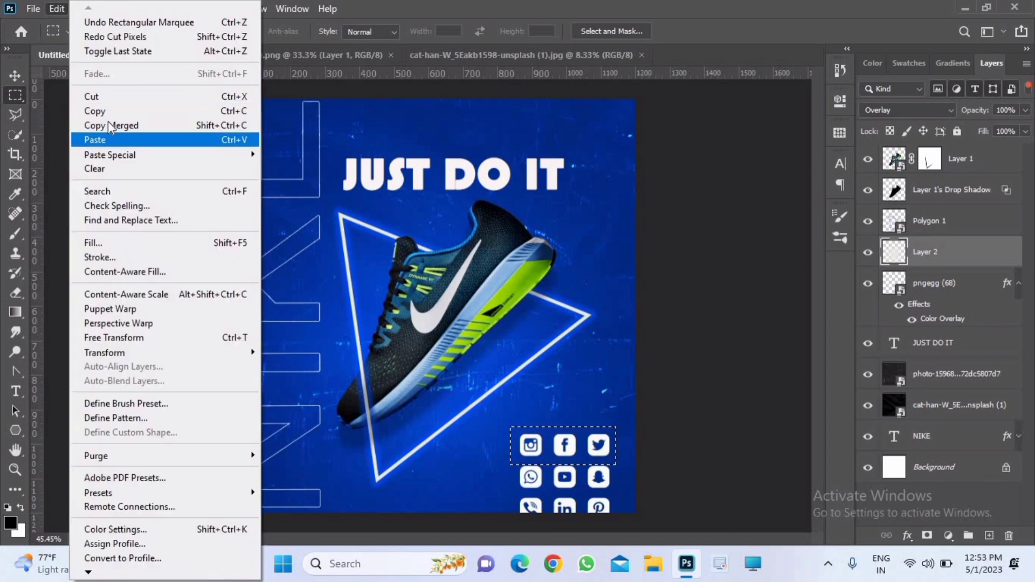
{"action": "left_click", "coordinate": [102, 111]}
{"action": "left_click", "coordinate": [58, 9]}
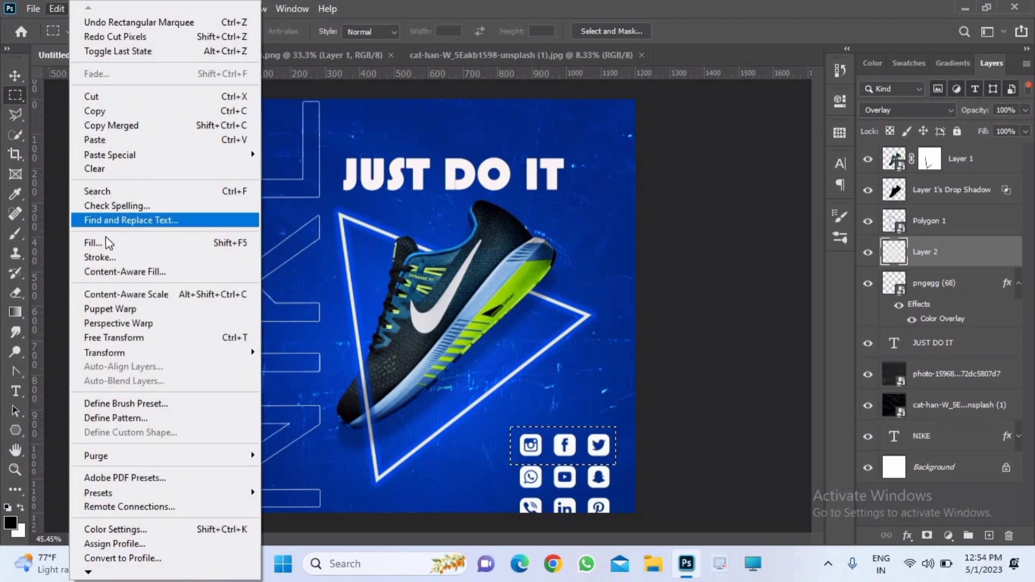
{"action": "left_click", "coordinate": [102, 139]}
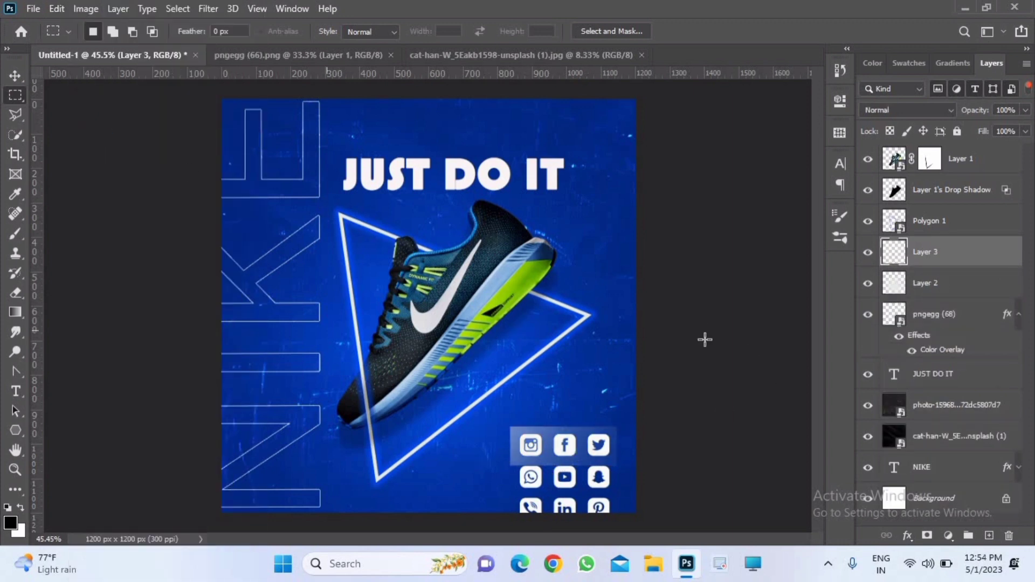
- Toggle Layer 2's visibility to check its contents and delete the pasted Layer 3
{"action": "left_click", "coordinate": [868, 285]}
{"action": "left_click", "coordinate": [868, 284]}
{"action": "key", "text": "Delete"}
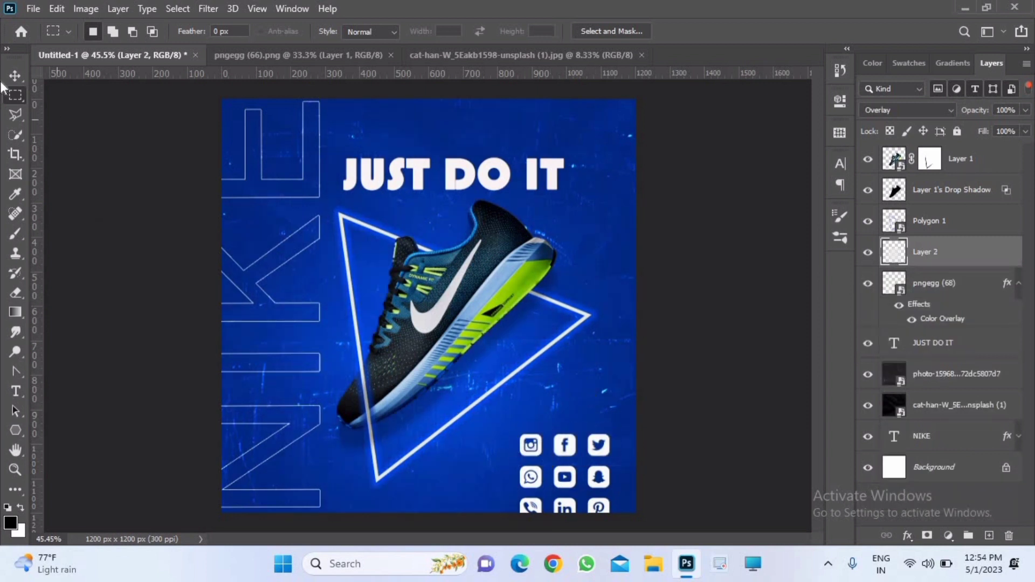
- Check which layer holds the nine social icons by toggling visibility, and delete the pngegg (68) layer from the poster
{"action": "left_click", "coordinate": [867, 253]}
{"action": "left_click", "coordinate": [867, 284]}
{"action": "left_click", "coordinate": [988, 290]}
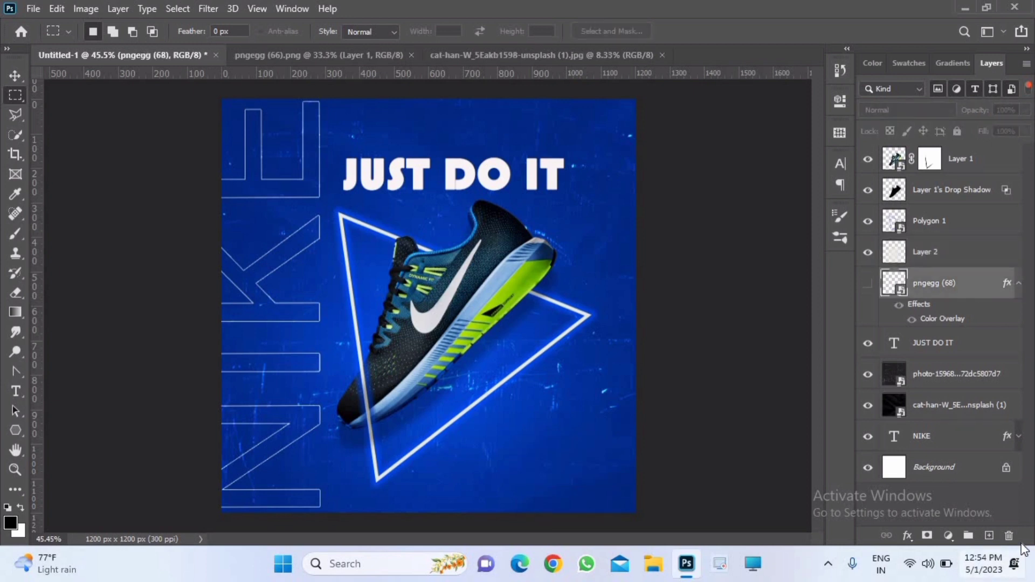
{"action": "key", "text": "Delete"}
- Open the social icon image pngegg (68) from the Downloads folder as a separate document
{"action": "left_click", "coordinate": [33, 9]}
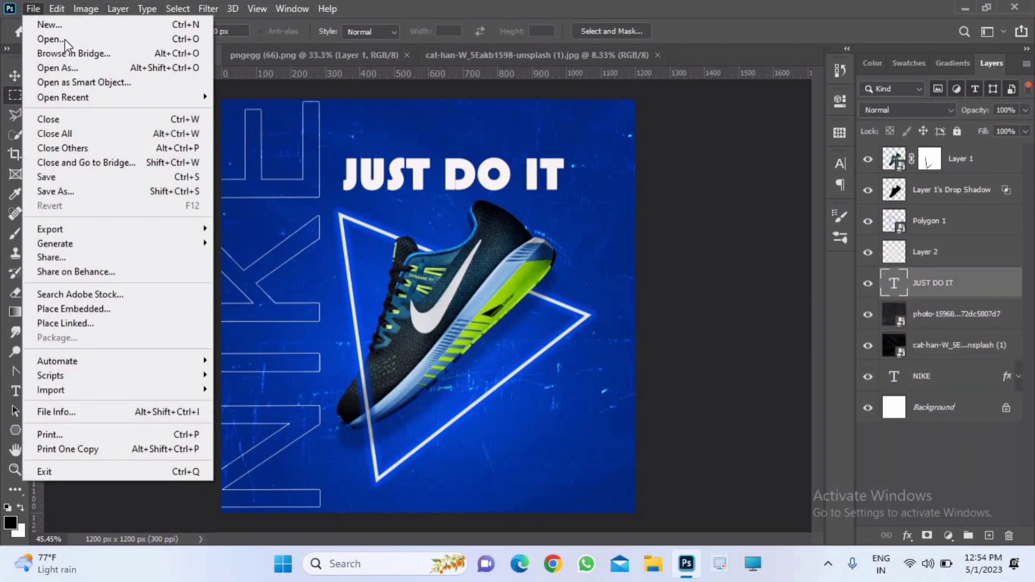
{"action": "left_click", "coordinate": [71, 43]}
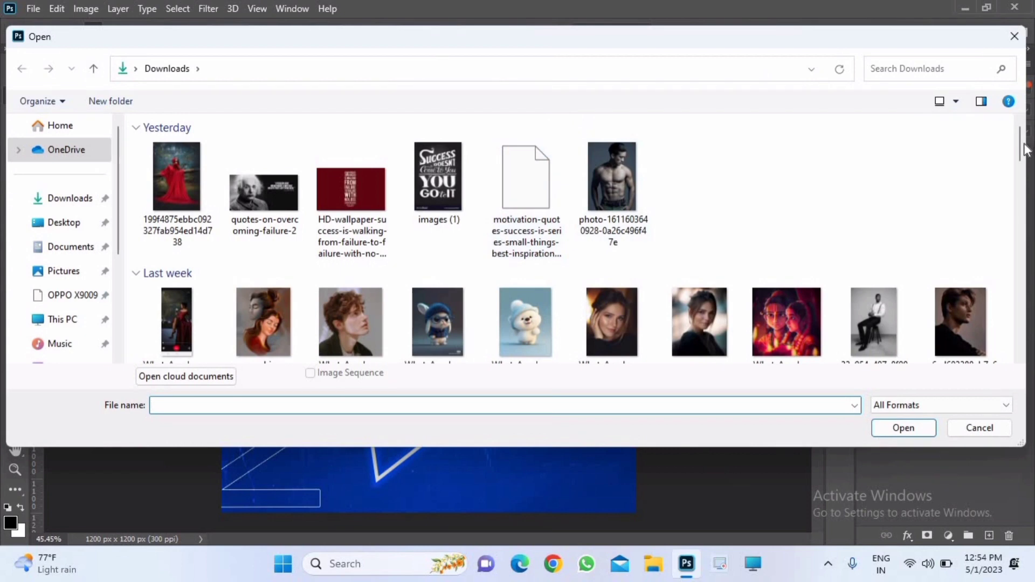
{"action": "scroll", "coordinate": [992, 190], "scroll_direction": "down", "scroll_amount": 3}
{"action": "left_click", "coordinate": [787, 278]}
{"action": "left_click", "coordinate": [892, 432]}
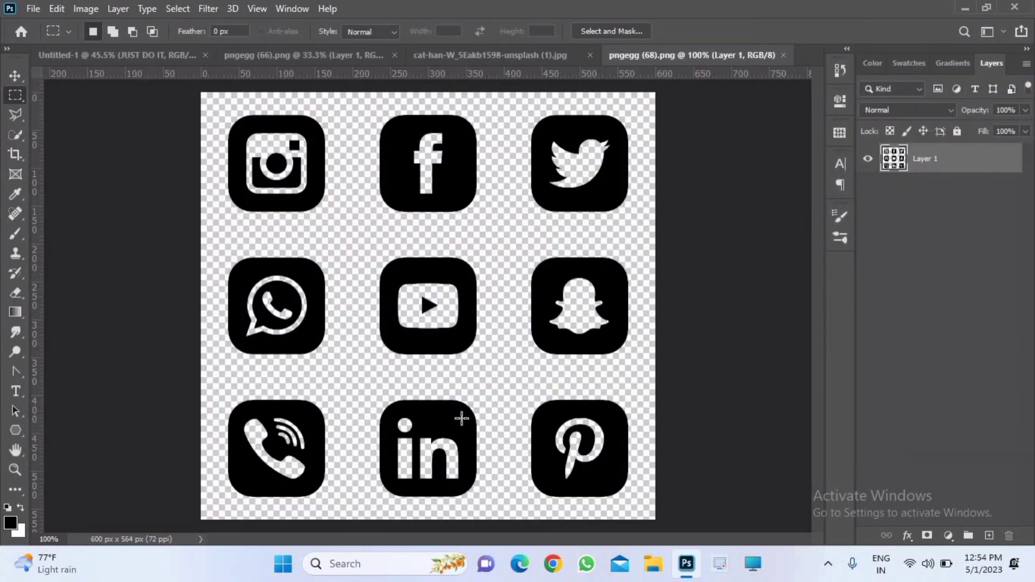
- Marquee-select the row of Instagram, Facebook and Twitter icons and move it into the Untitled-1 poster document
{"action": "left_click", "coordinate": [15, 75]}
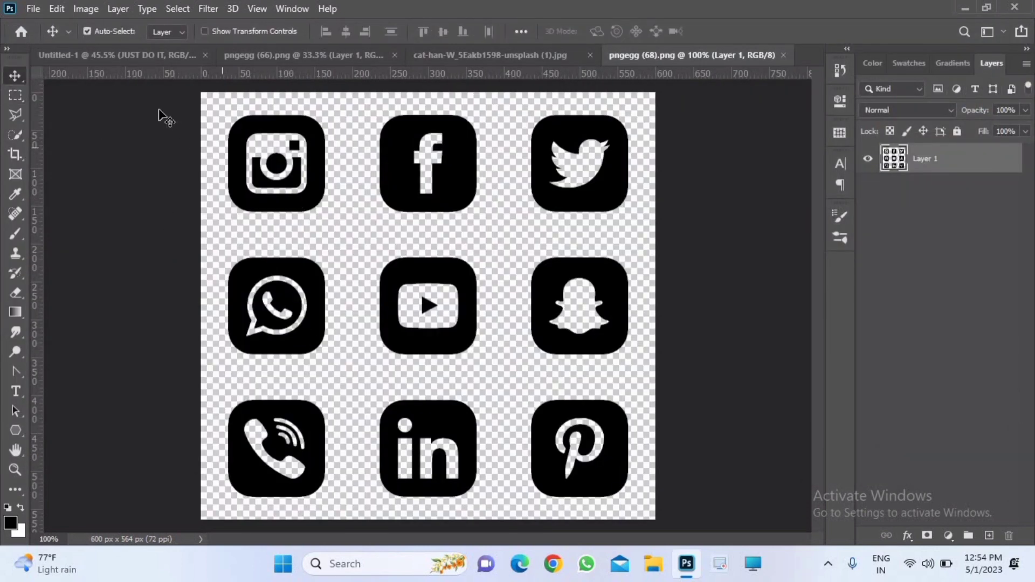
{"action": "left_click", "coordinate": [15, 94]}
{"action": "left_click_drag", "start_coordinate": [206, 102], "coordinate": [645, 232]}
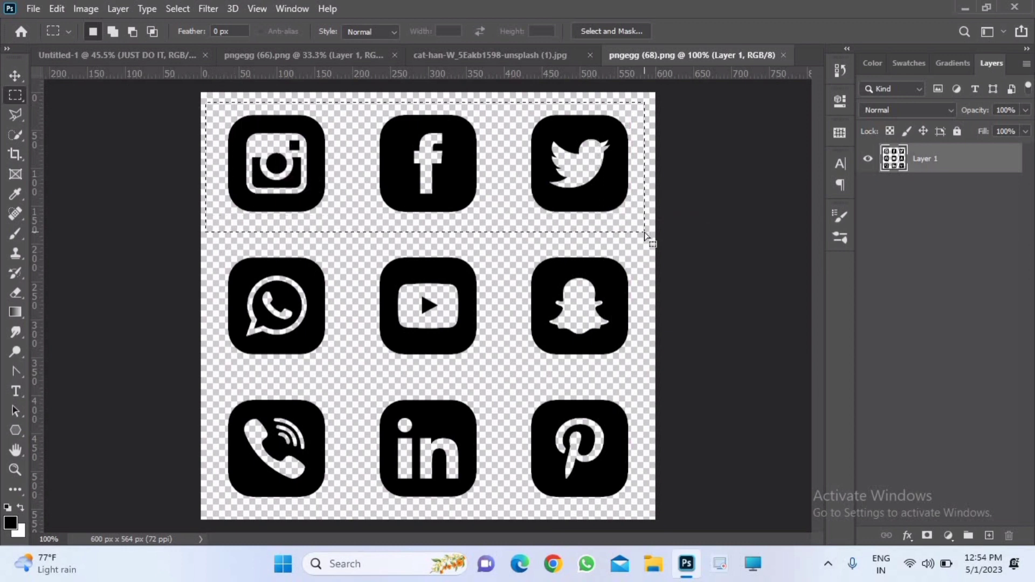
{"action": "key", "text": "v"}
{"action": "left_click_drag", "start_coordinate": [330, 178], "coordinate": [575, 468]}
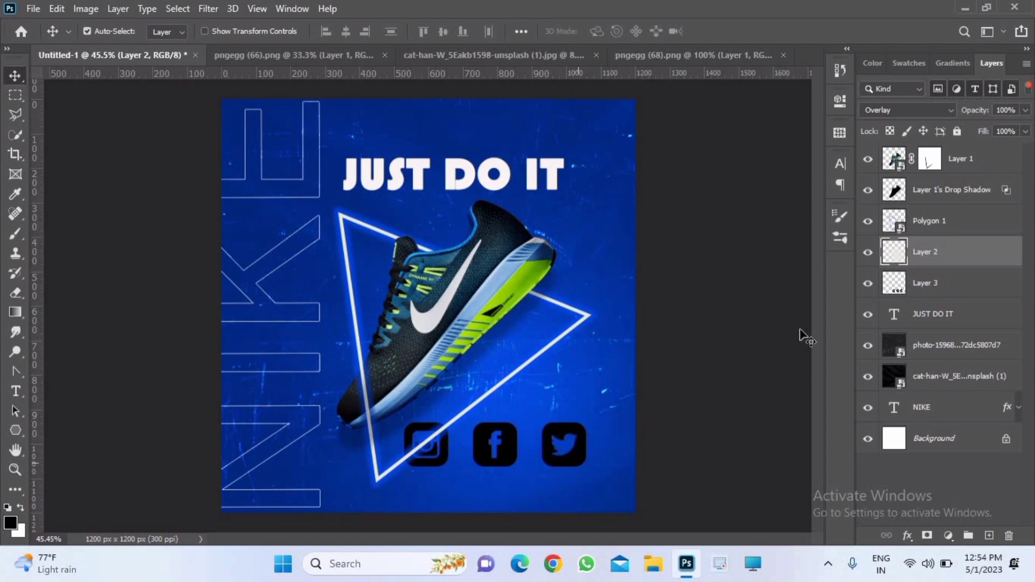
- Scale the three-icon layer to 83.73% and place it in the poster's lower-right corner
{"action": "left_click_drag", "start_coordinate": [563, 404], "coordinate": [531, 365]}
{"action": "left_click", "coordinate": [924, 285]}
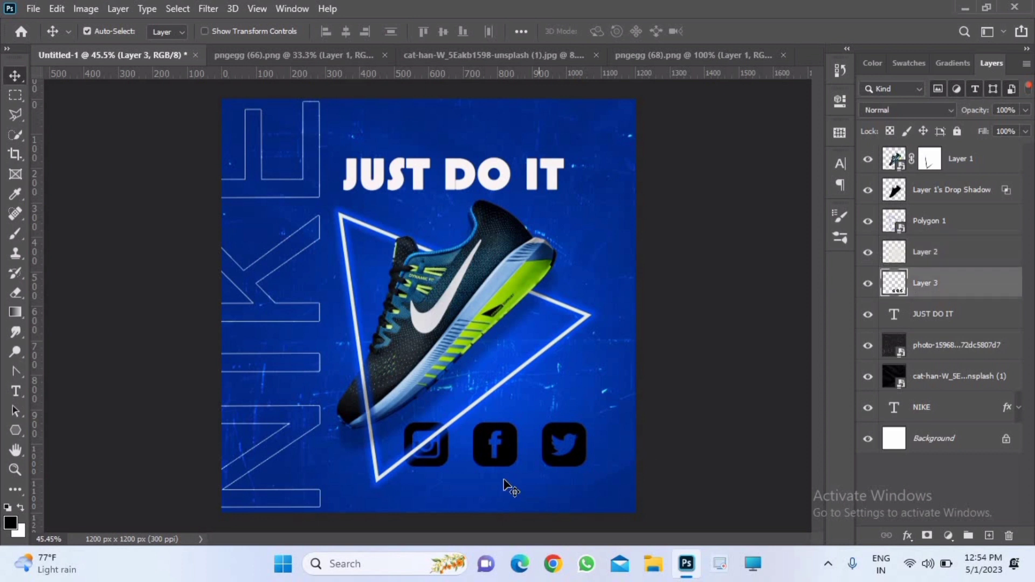
{"action": "left_click", "coordinate": [512, 465]}
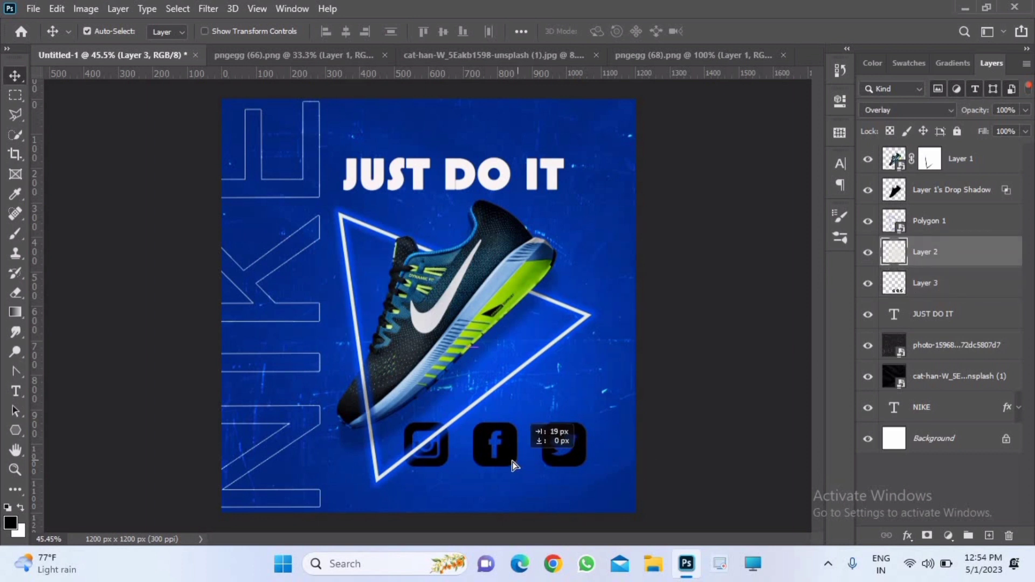
{"action": "left_click", "coordinate": [948, 291]}
{"action": "key", "text": "t"}
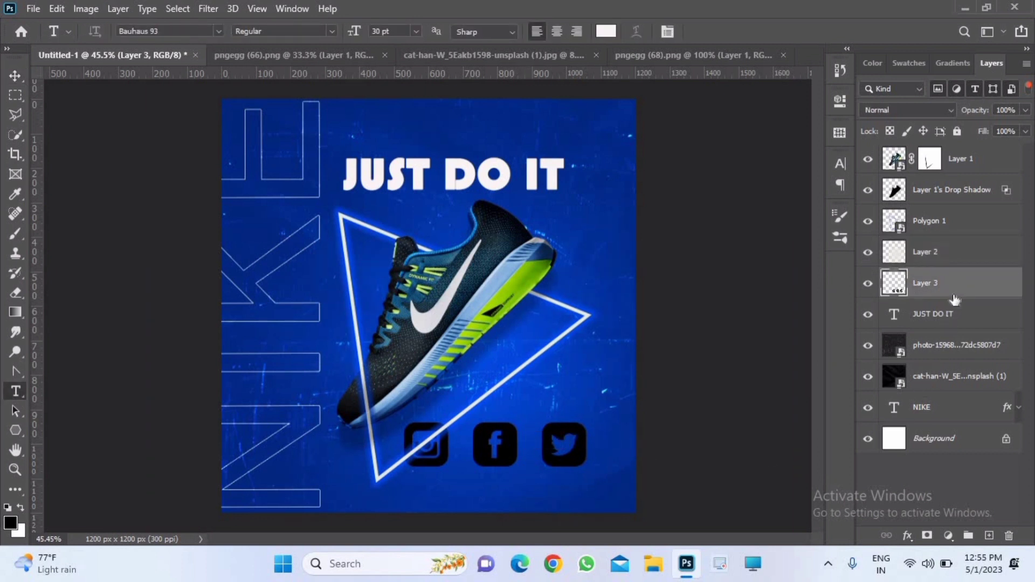
{"action": "key", "text": "ctrl+t"}
{"action": "left_click_drag", "start_coordinate": [532, 459], "coordinate": [594, 492]}
{"action": "left_click", "coordinate": [750, 31]}
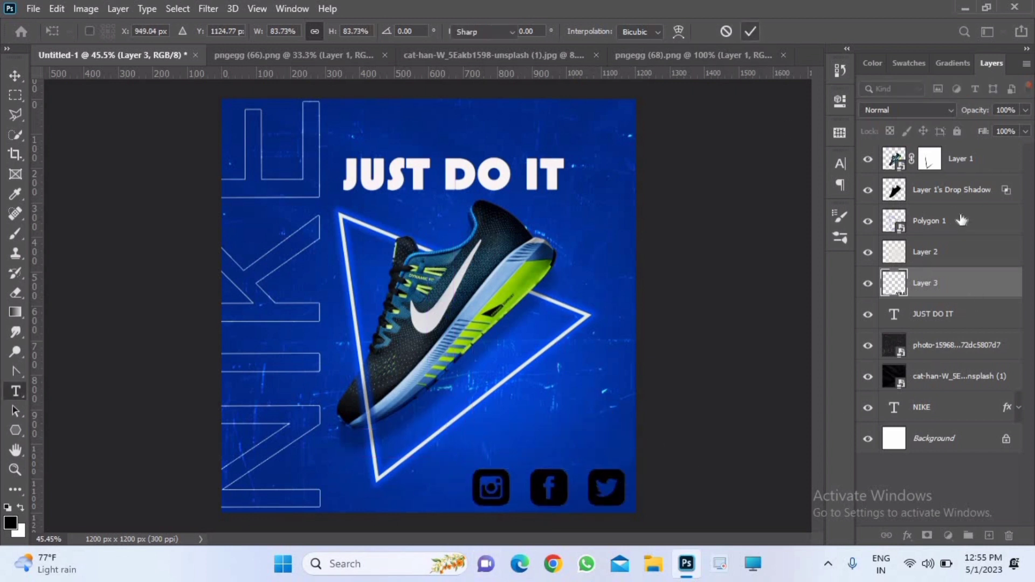
- Apply a white Color Overlay layer style to the social icon row
{"action": "right_click", "coordinate": [980, 283]}
{"action": "left_click", "coordinate": [917, 22]}
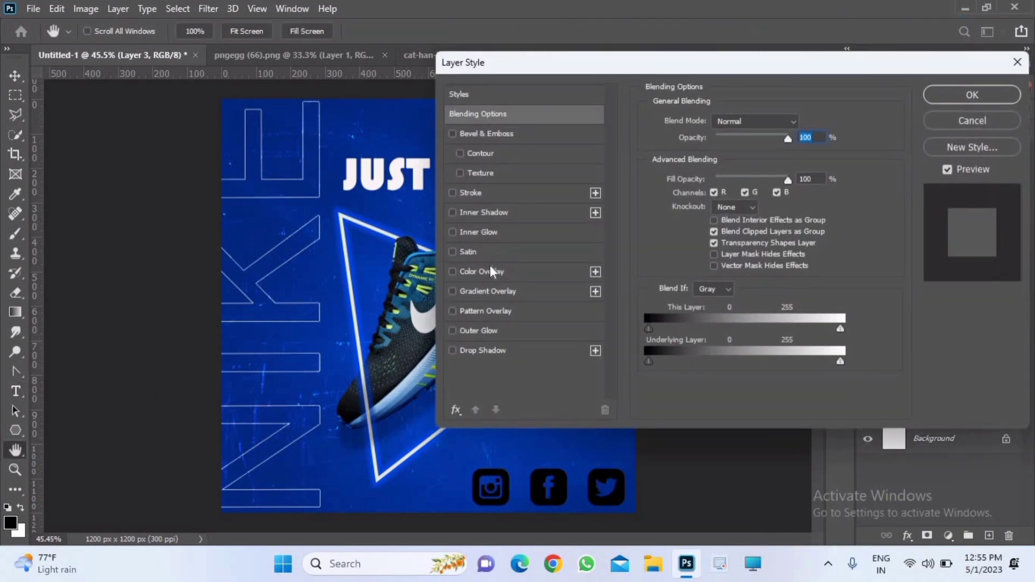
{"action": "left_click", "coordinate": [489, 271]}
{"action": "left_click", "coordinate": [973, 96]}
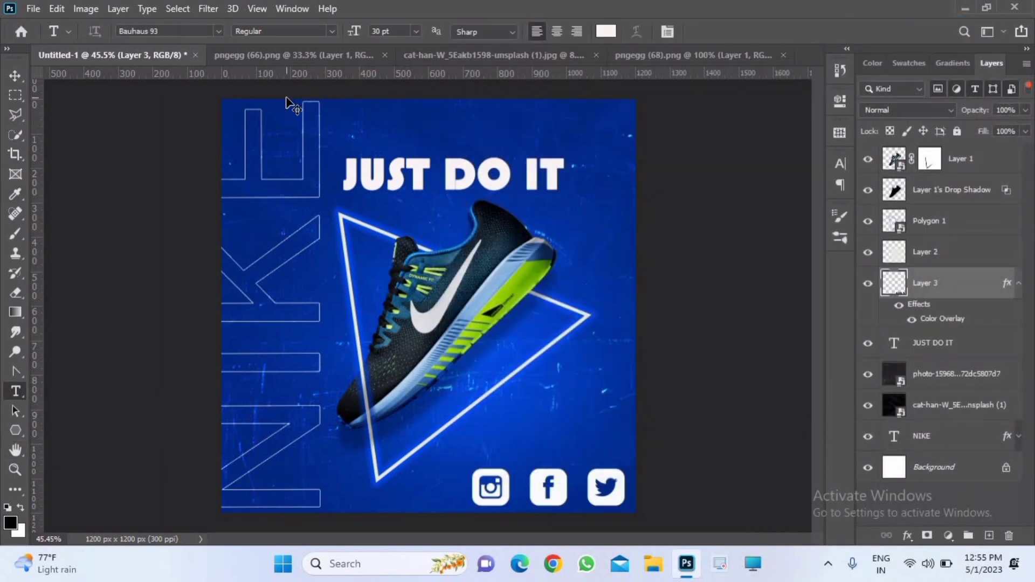
- Open the Nike swoosh image pngegg (67) from Downloads and bring the swoosh into the poster
{"action": "key", "text": "ctrl+o"}
{"action": "scroll", "coordinate": [572, 237], "scroll_direction": "down", "scroll_amount": 10}
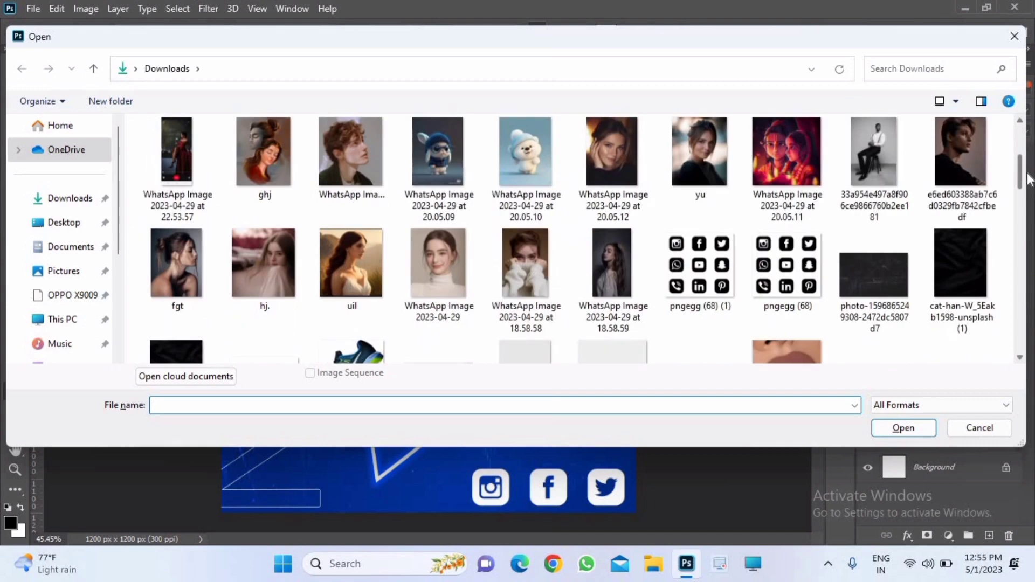
{"action": "left_click", "coordinate": [287, 354]}
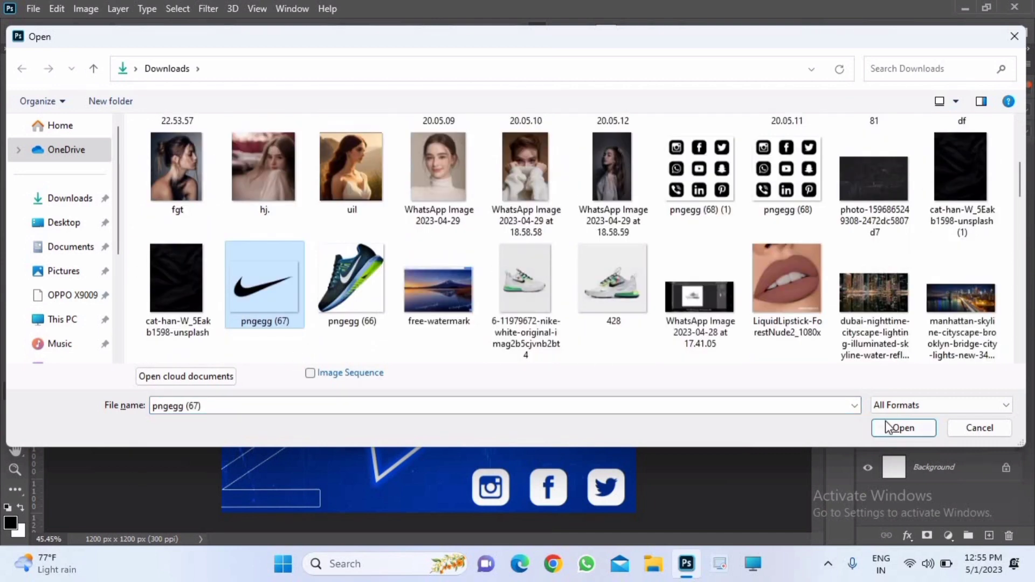
{"action": "left_click", "coordinate": [889, 428]}
{"action": "left_click_drag", "start_coordinate": [349, 376], "coordinate": [335, 448]}
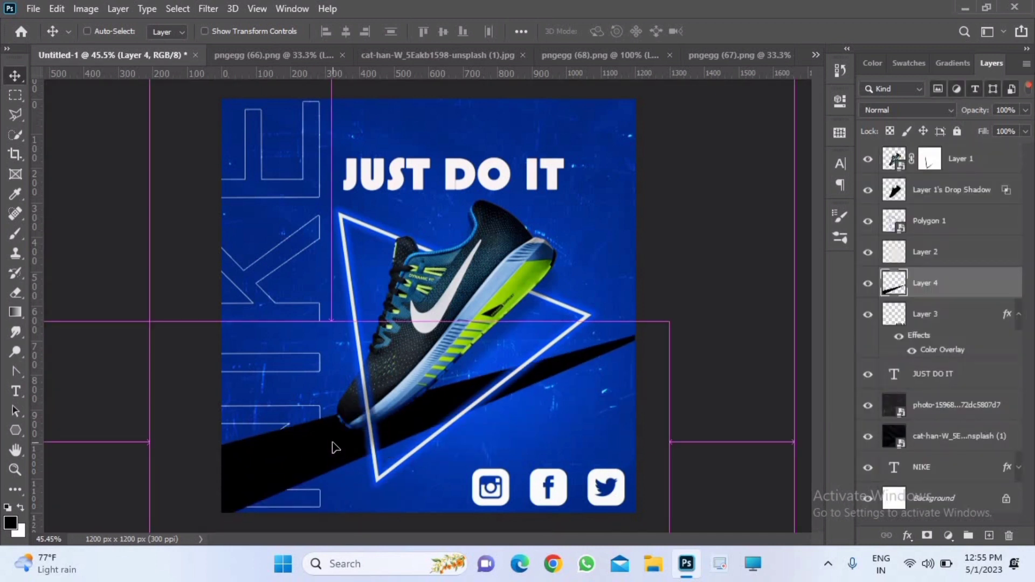
- Scale the swoosh to 11.11%, rotate it -9.56° and place it near the poster's bottom edge, left of the triangle's lower tip
{"action": "key", "text": "ctrl+t"}
{"action": "left_click_drag", "start_coordinate": [328, 327], "coordinate": [404, 438]}
{"action": "left_click_drag", "start_coordinate": [483, 455], "coordinate": [365, 469]}
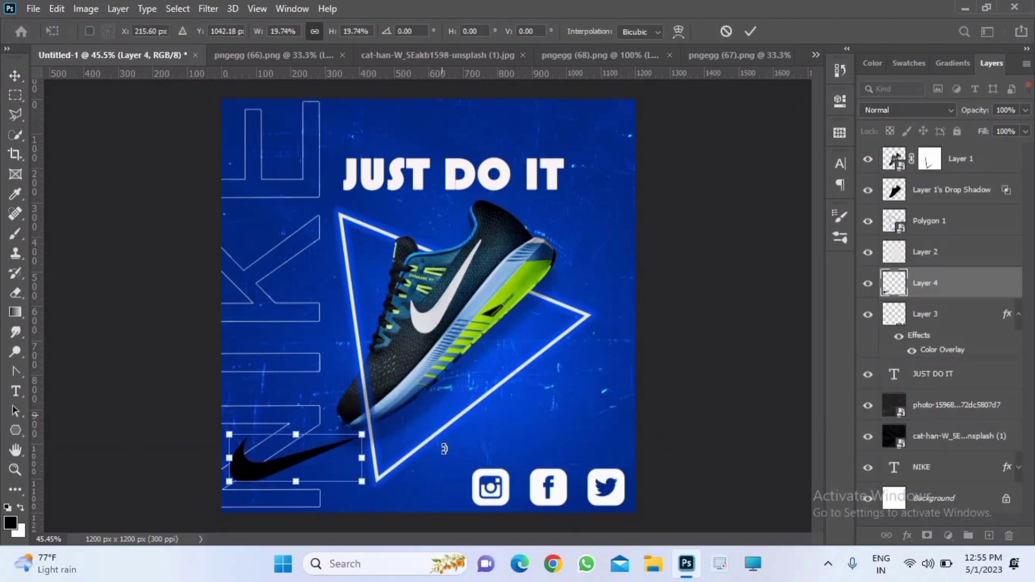
{"action": "left_click_drag", "start_coordinate": [302, 451], "coordinate": [357, 478]}
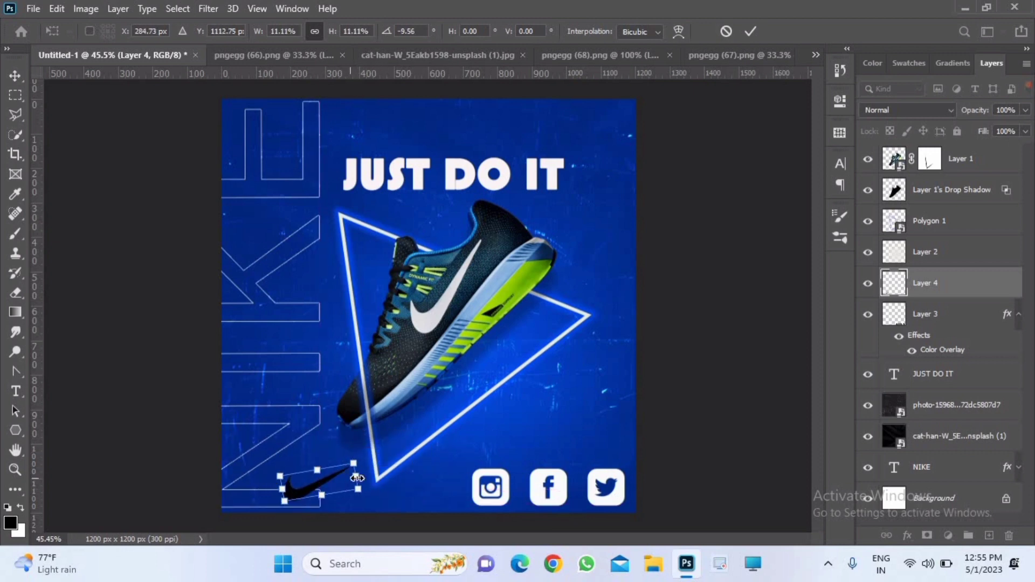
{"action": "key", "text": "Return"}
- Open the Layer Style settings of the swoosh layer
{"action": "double_click", "coordinate": [952, 282]}
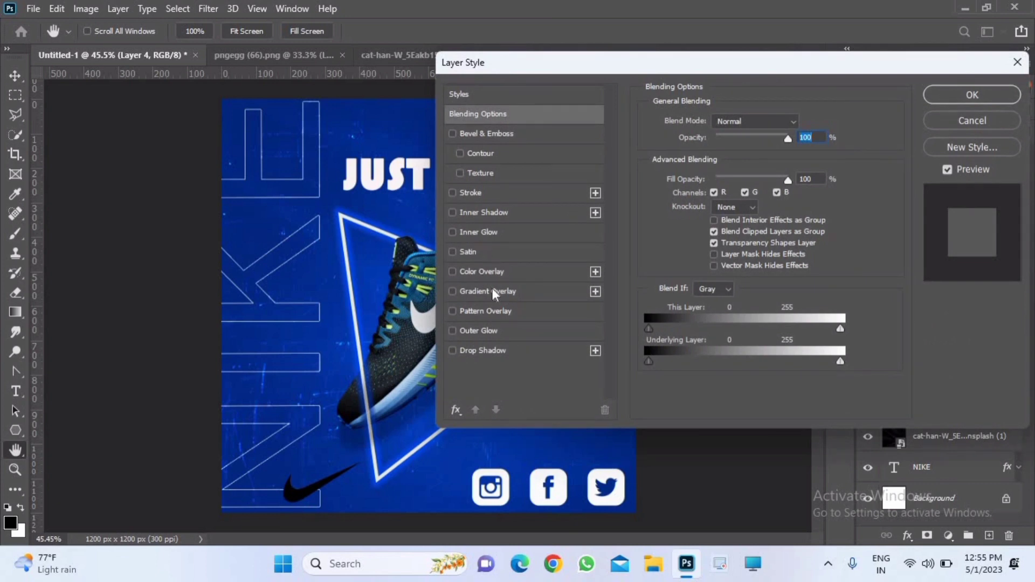